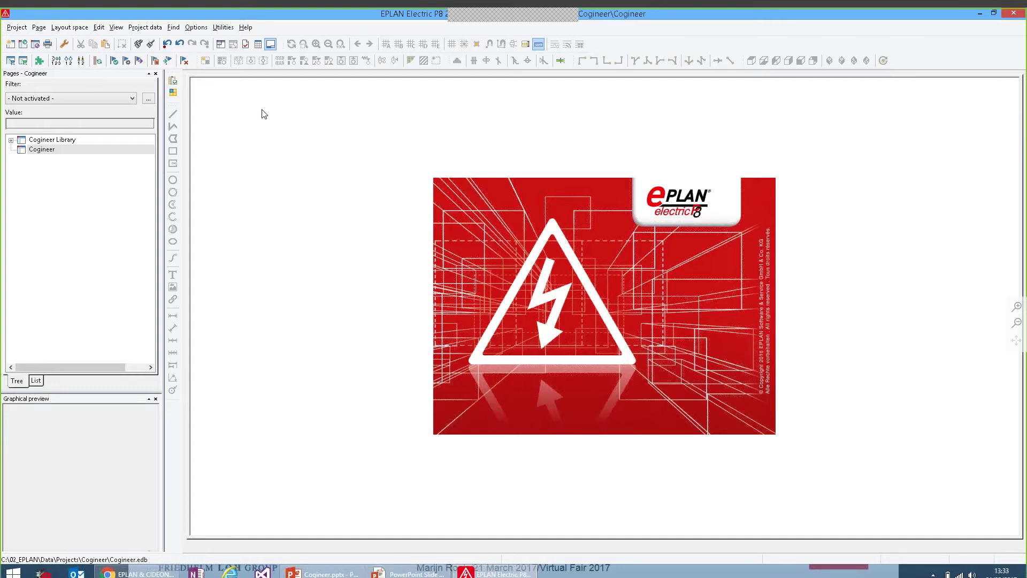
# Step: Examine the page structure of the Cogineer Library project, from the base pages to the example projects
pyautogui.click(67, 140)
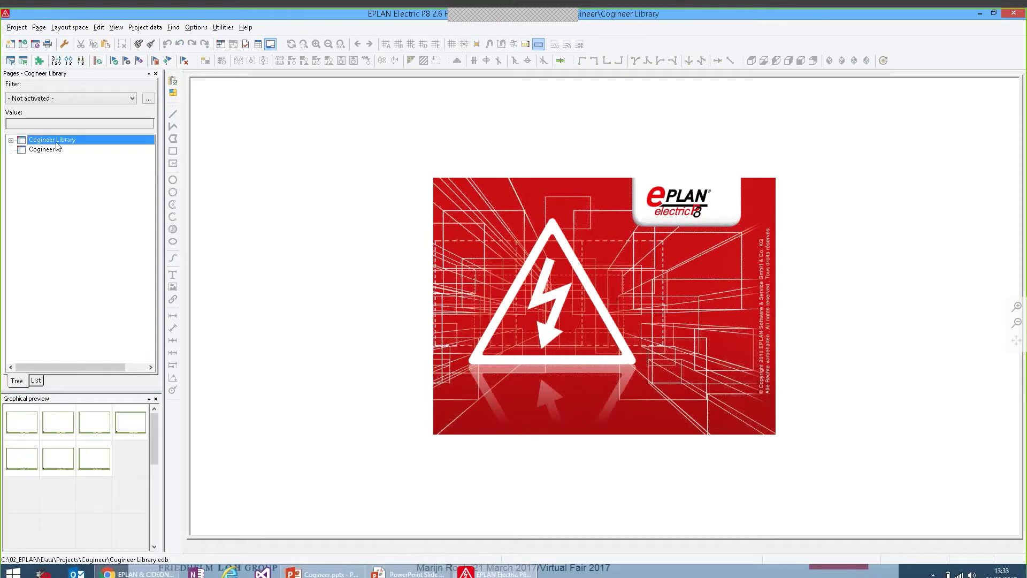
pyautogui.click(10, 140)
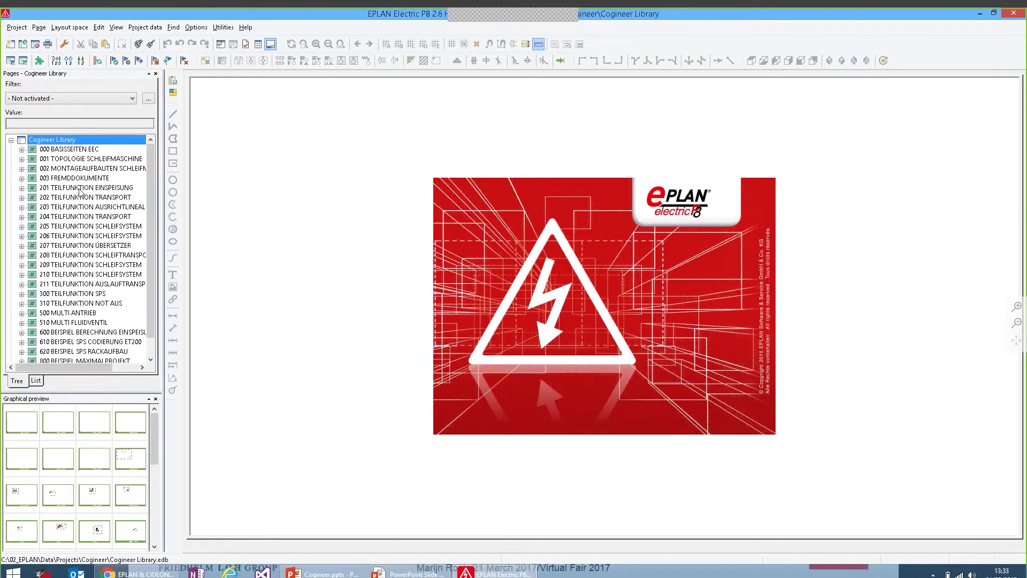
pyautogui.moveTo(153, 198); pyautogui.dragTo(149, 224)
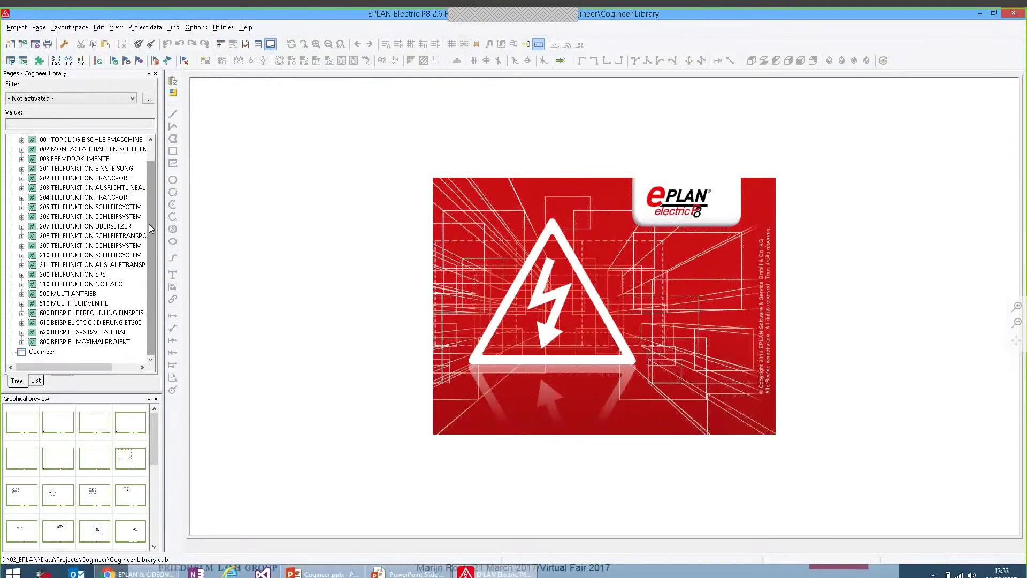
pyautogui.moveTo(150, 228); pyautogui.dragTo(152, 198)
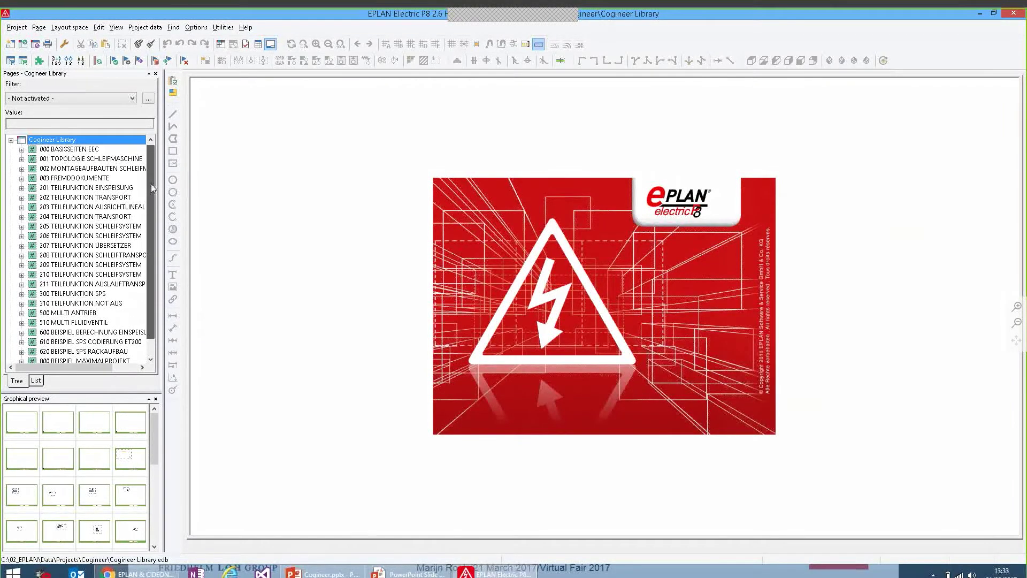
pyautogui.click(11, 141)
# Step: Open the Cogineer Project Builder for the Cogineer project and set its target project to ..\Cogineer\Cogineer
pyautogui.click(30, 148)
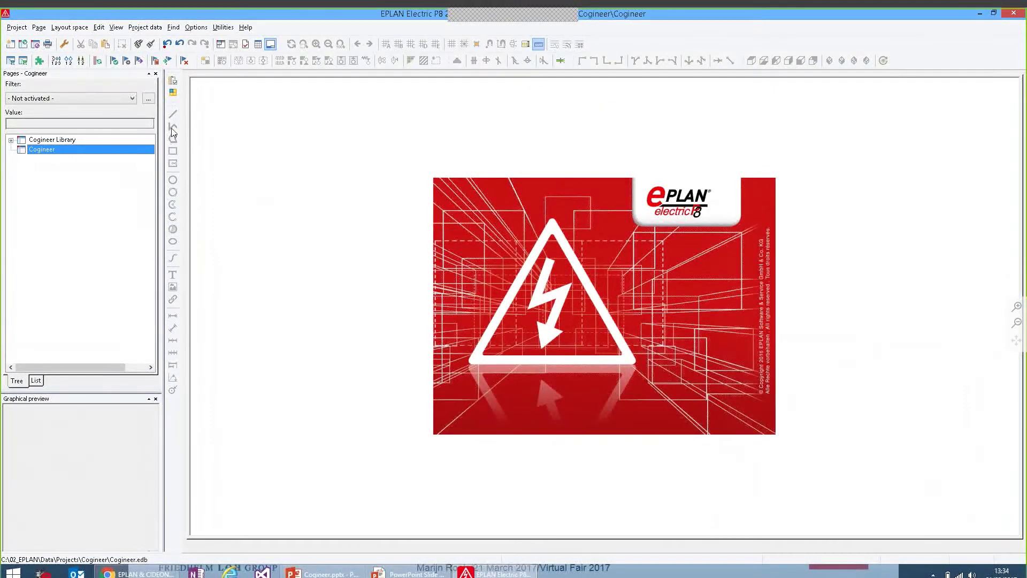
pyautogui.click(225, 28)
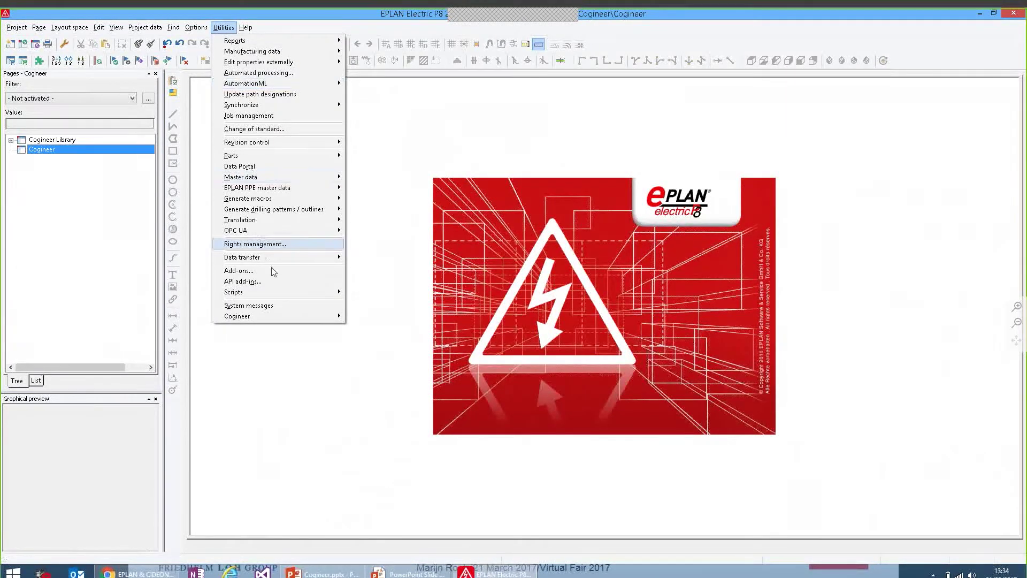
pyautogui.moveTo(282, 314)
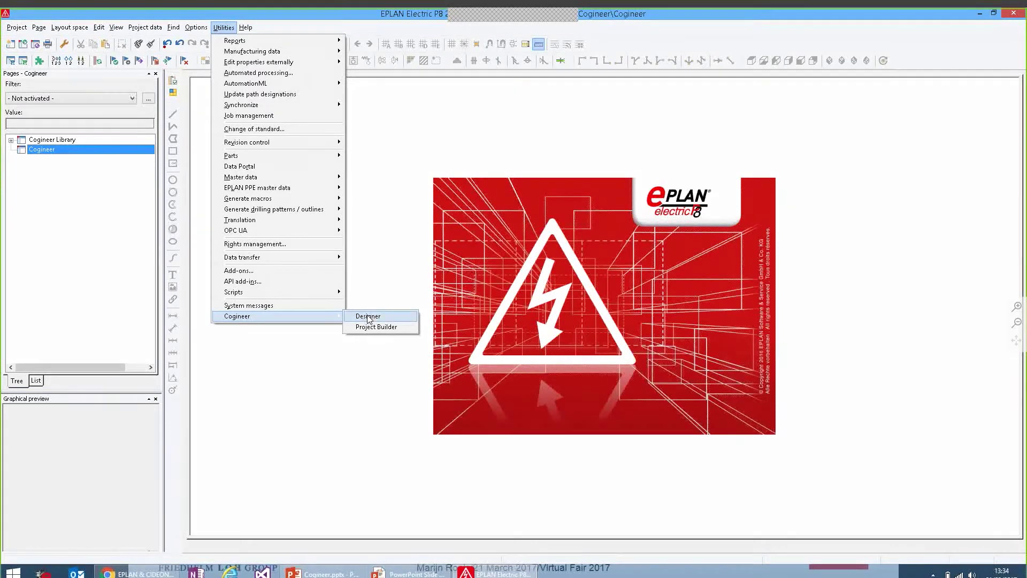
pyautogui.click(406, 326)
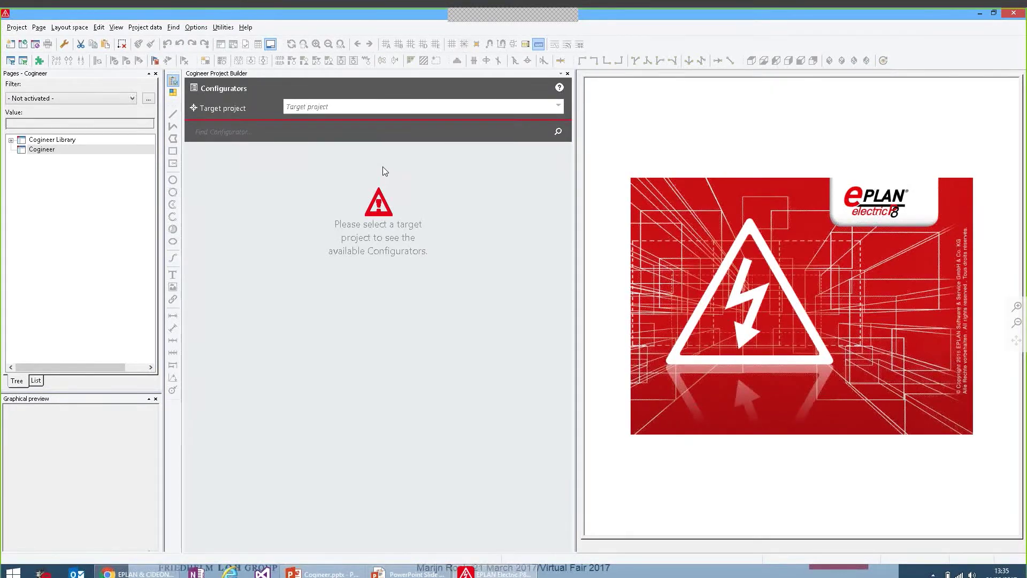
pyautogui.click(322, 107)
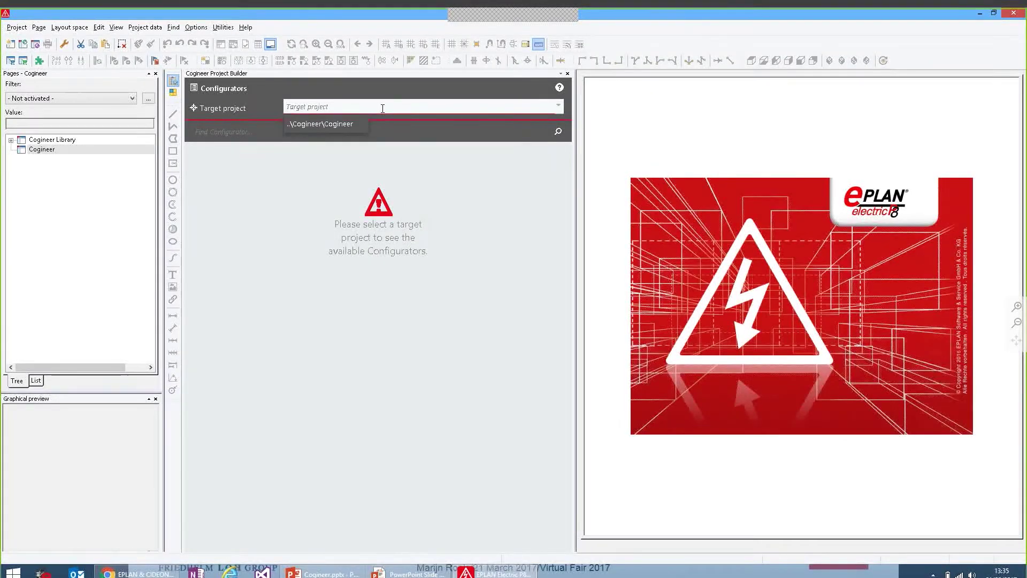
pyautogui.click(316, 124)
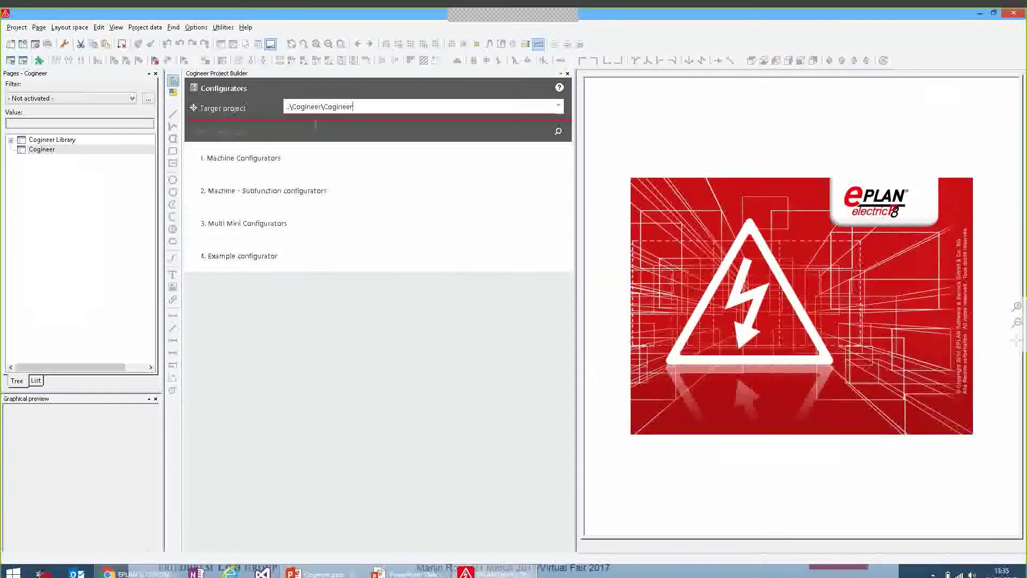
# Step: Open the configurator "2. Grindingmachine with 150% technology (MTO)" from the Machine Configurators
pyautogui.click(76, 150)
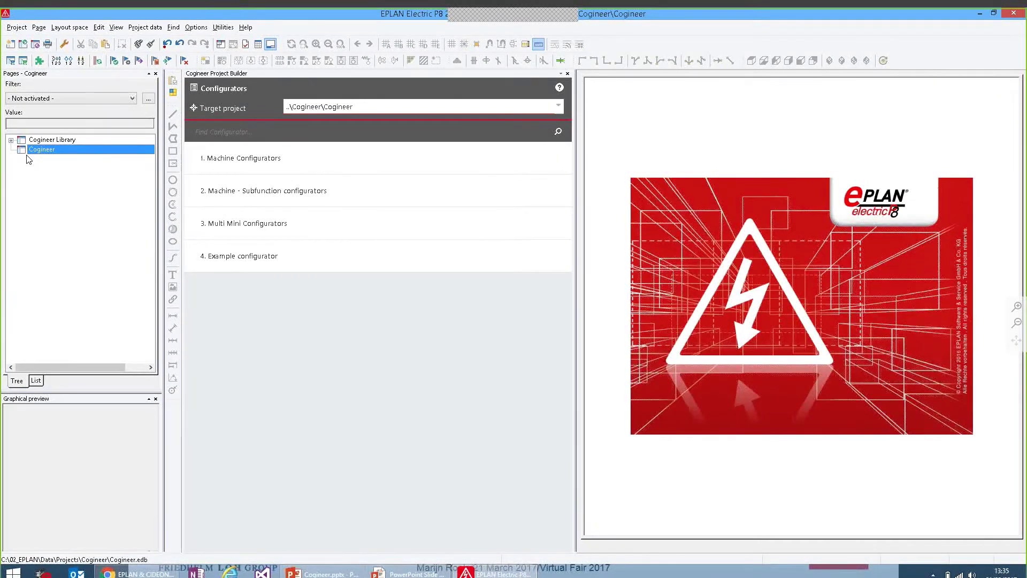
pyautogui.click(299, 293)
pyautogui.keyDown('ctrl'); pyautogui.scroll(5, 299, 292); pyautogui.keyUp('ctrl')
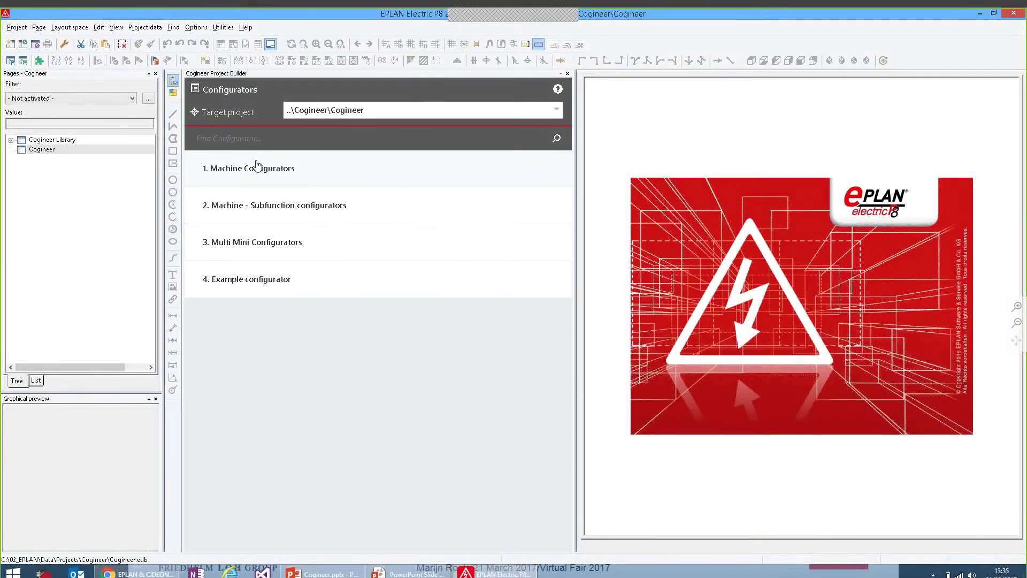
pyautogui.click(282, 169)
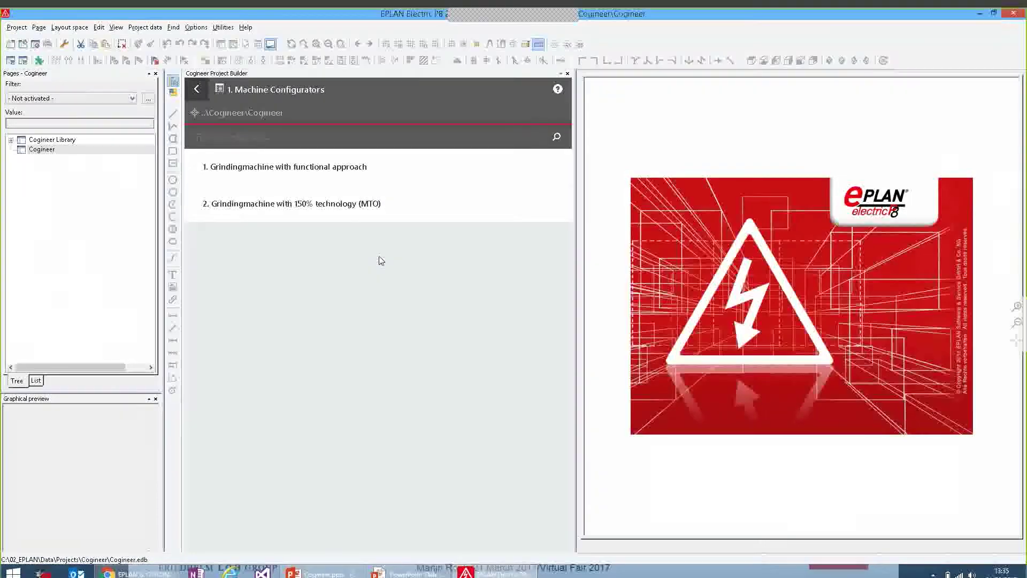
pyautogui.click(337, 205)
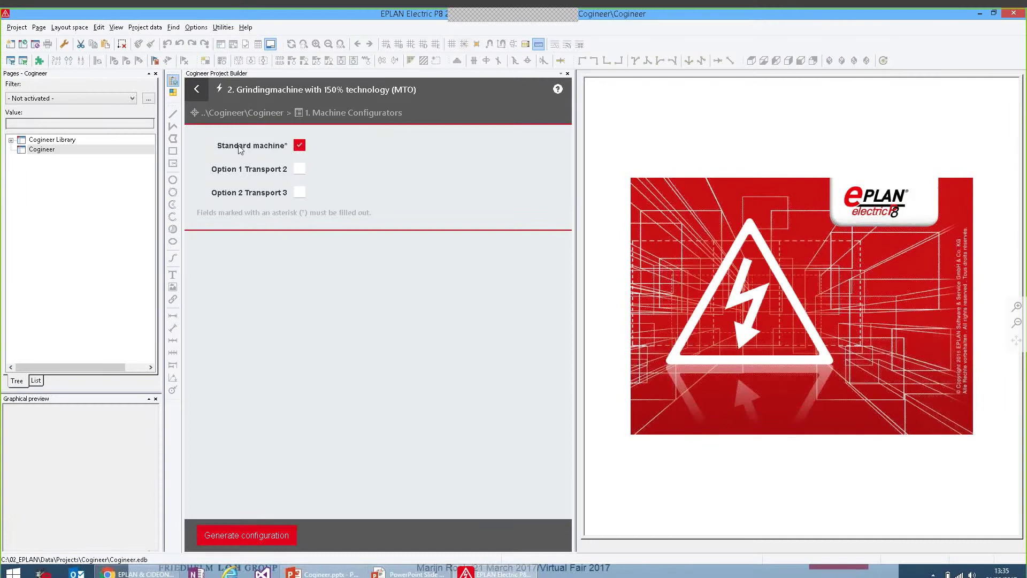
# Step: Generate the configuration with only the Standard machine option enabled
pyautogui.click(300, 147)
pyautogui.click(302, 148)
pyautogui.click(260, 537)
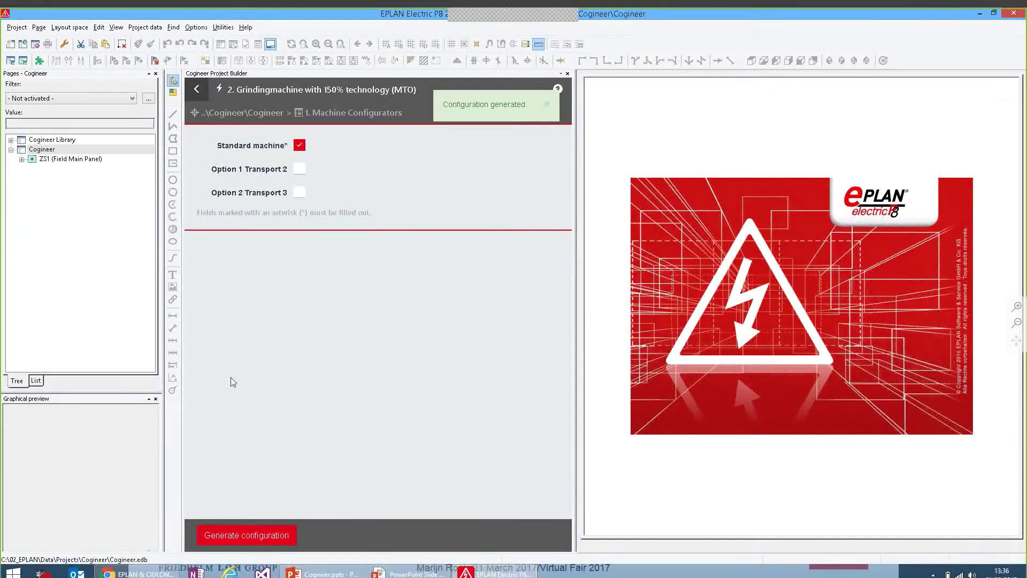
# Step: Examine the generated Field Main Panel schematics page by page, from 1 Einspeisung/Versorgung through to 21 SPS Rack
pyautogui.click(21, 159)
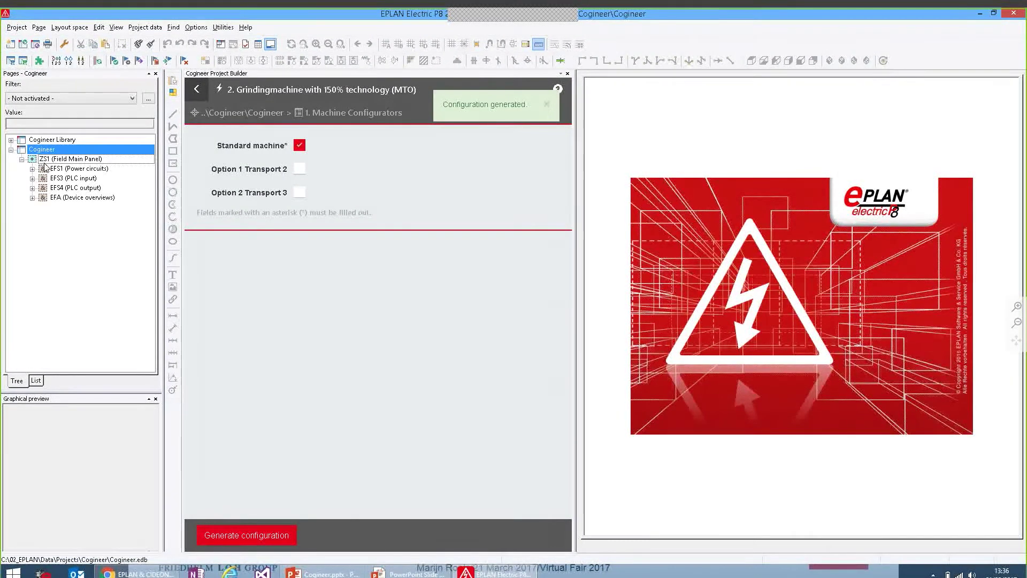
pyautogui.click(45, 159)
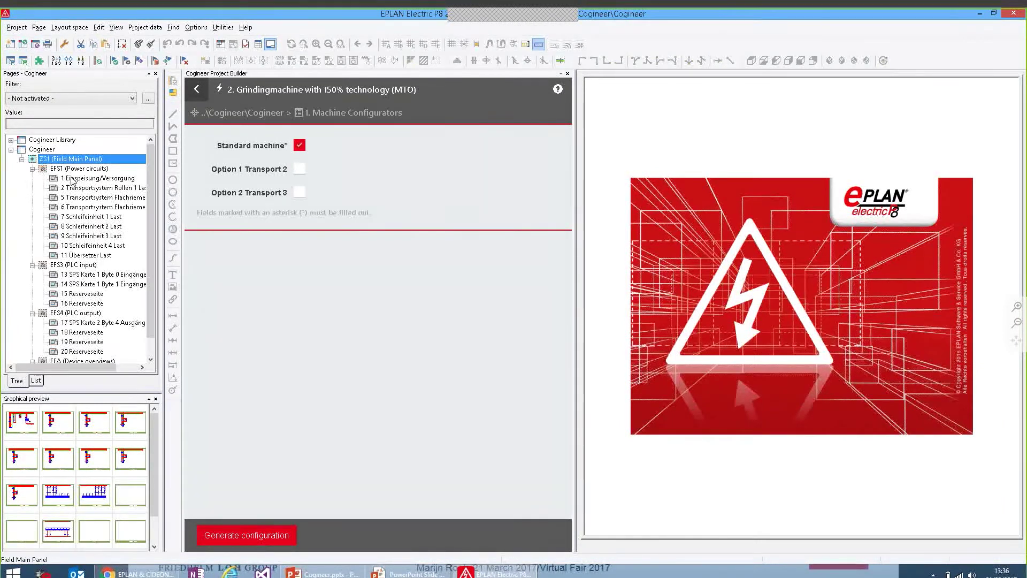
pyautogui.click(71, 179)
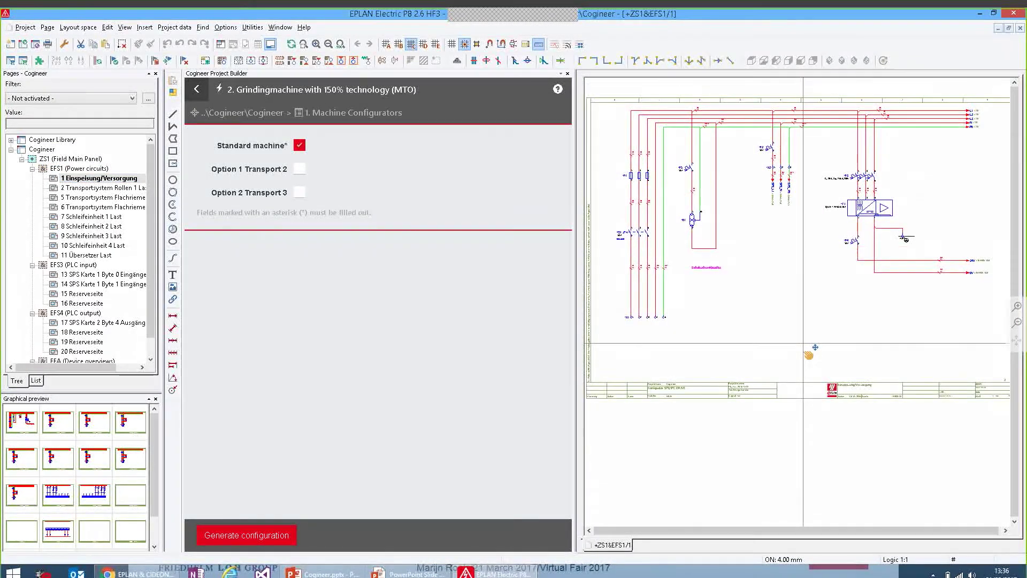
pyautogui.press('pagedown')
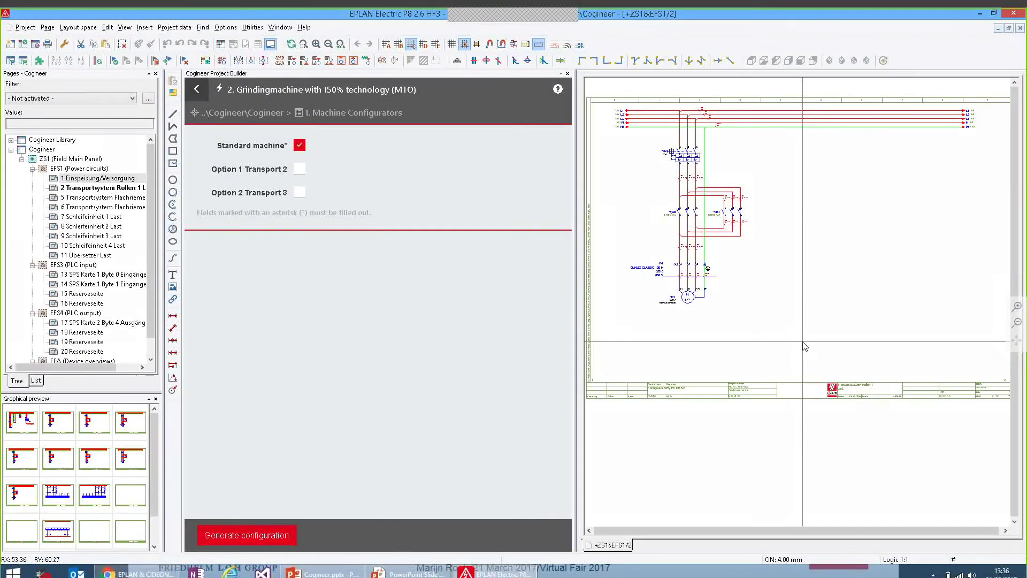
pyautogui.press('pagedown')
pyautogui.press('pagedown')
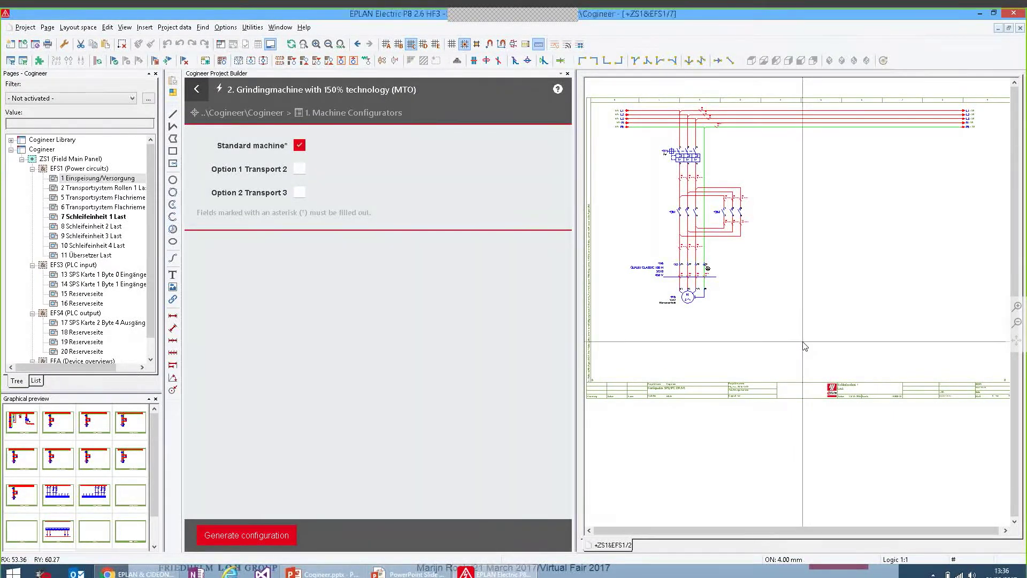
pyautogui.press('pagedown')
pyautogui.press('pagedown')
pyautogui.press('pagedown')
pyautogui.press('pagedown')
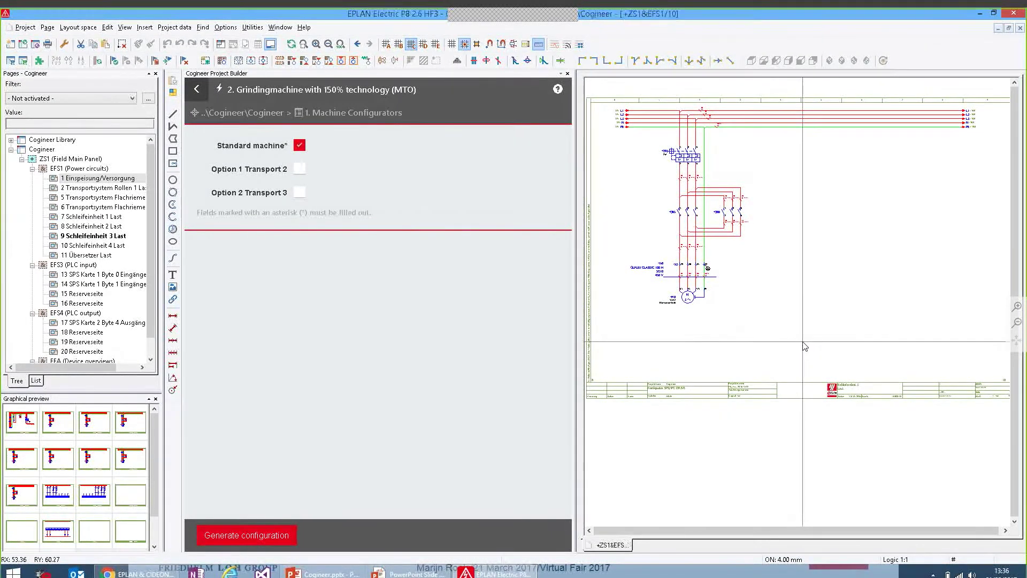
pyautogui.press('pagedown')
pyautogui.press('pagedown')
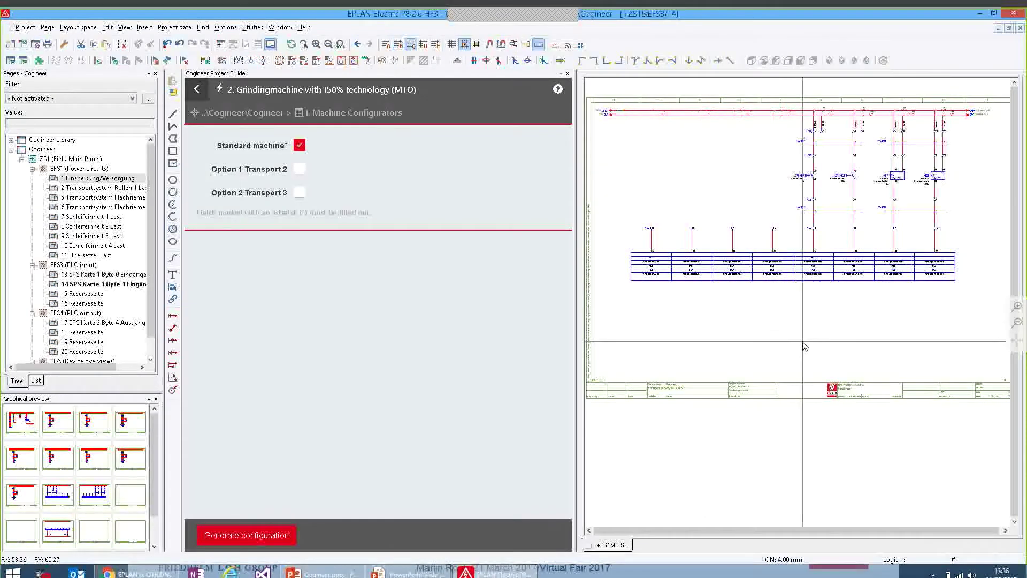
pyautogui.press('pagedown')
pyautogui.press('pagedown')
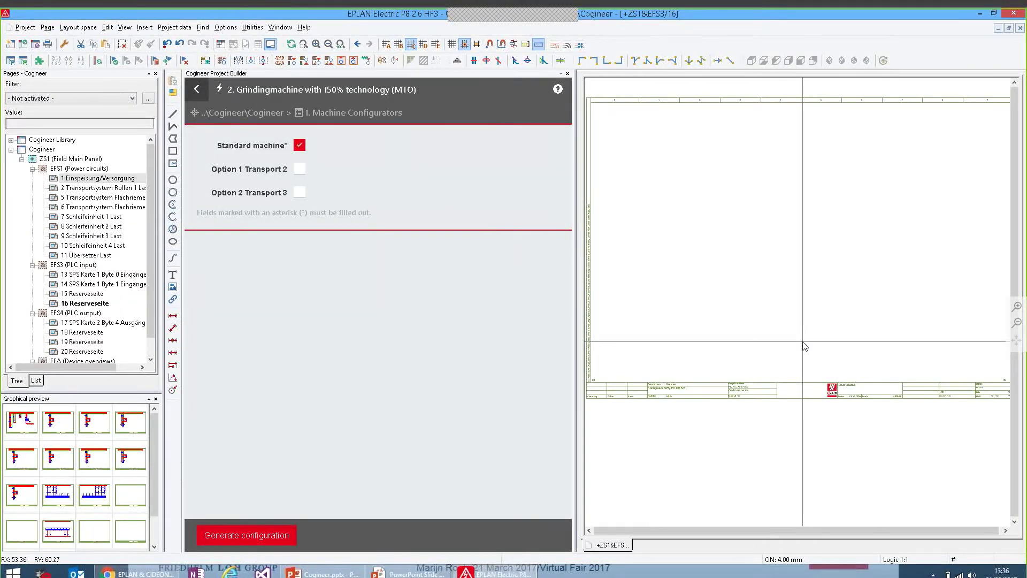
pyautogui.press('pagedown')
pyautogui.press('pagedown')
pyautogui.press('pagedown')
pyautogui.press('pagedown')
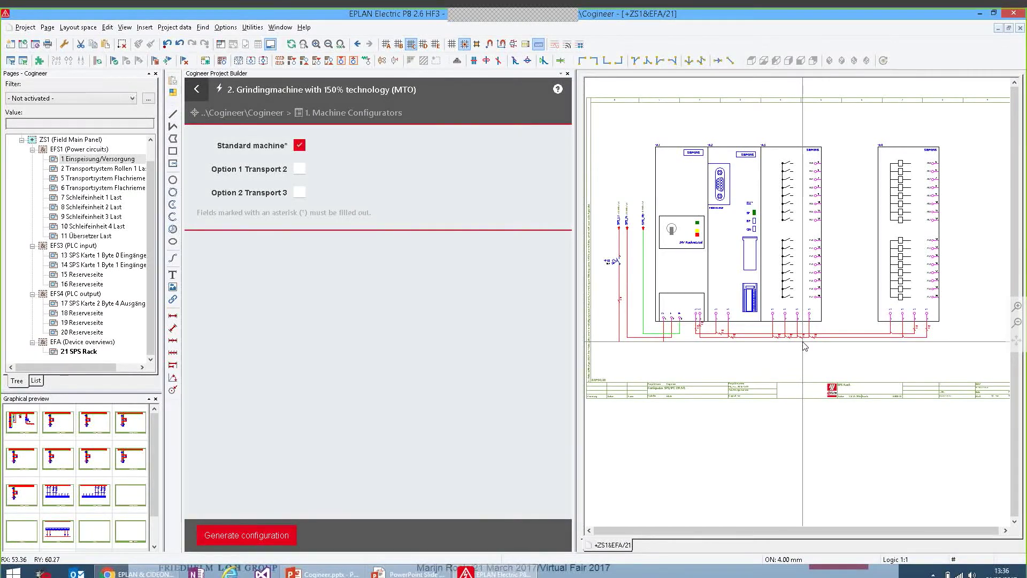
# Step: Delete the generated ZS1 (Field Main Panel) pages and regenerate the configuration with Option 1 Transport 2 added to the standard machine
pyautogui.click(61, 140)
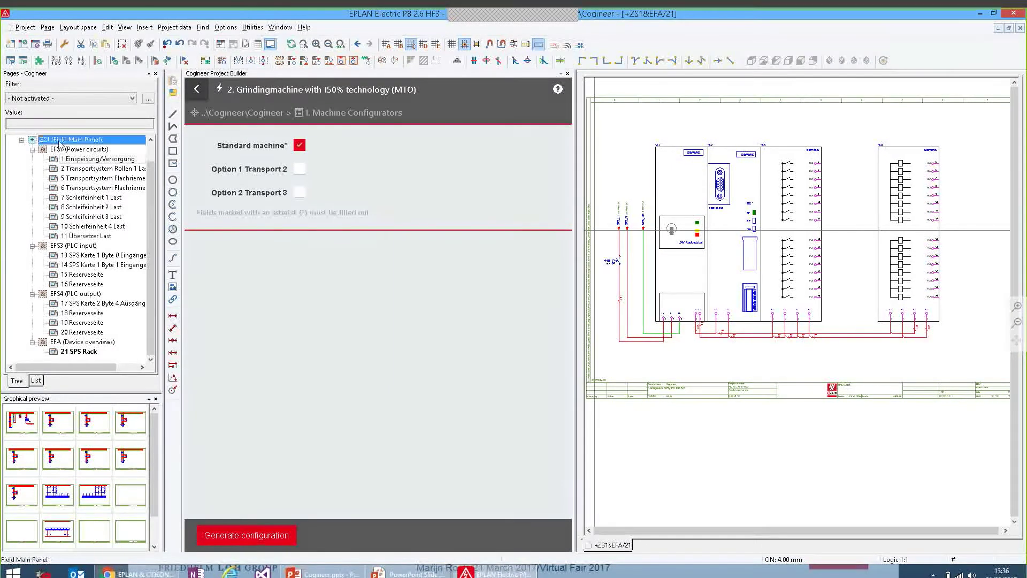
pyautogui.press('Delete')
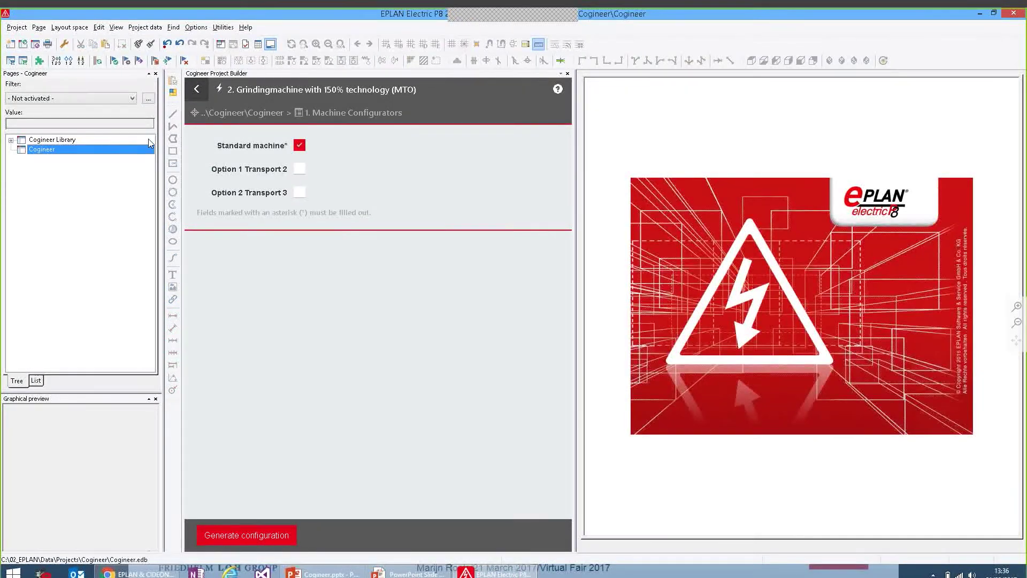
pyautogui.click(299, 170)
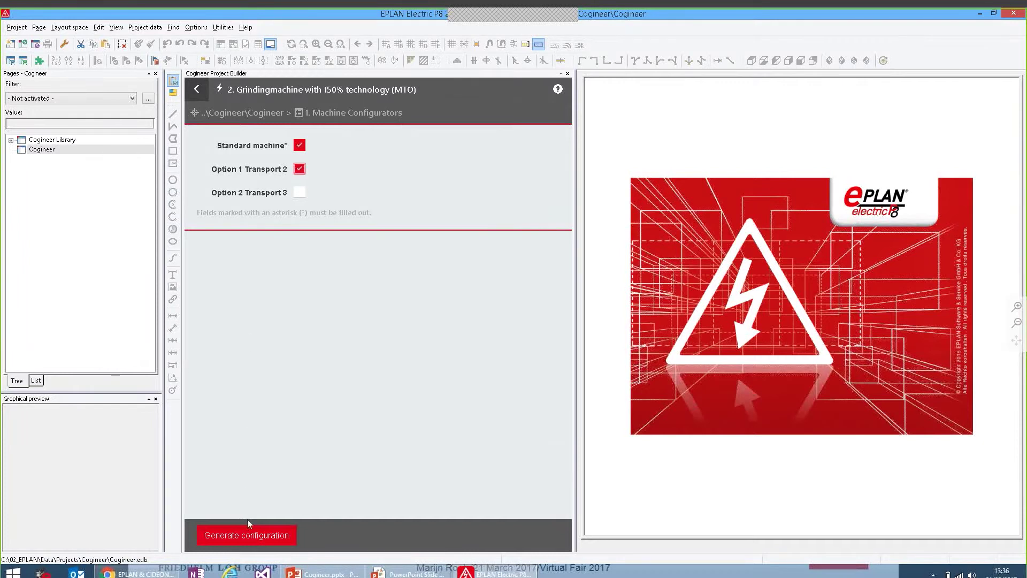
pyautogui.click(248, 535)
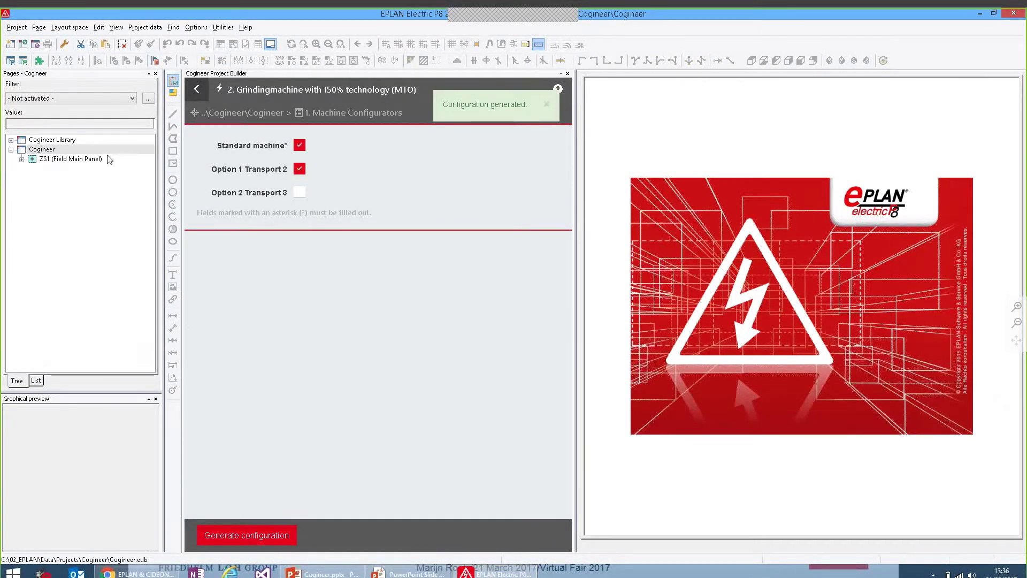
# Step: Display page 3, OPTION 1 Transportsystem, among the regenerated power circuits of the Field Main Panel
pyautogui.click(43, 159)
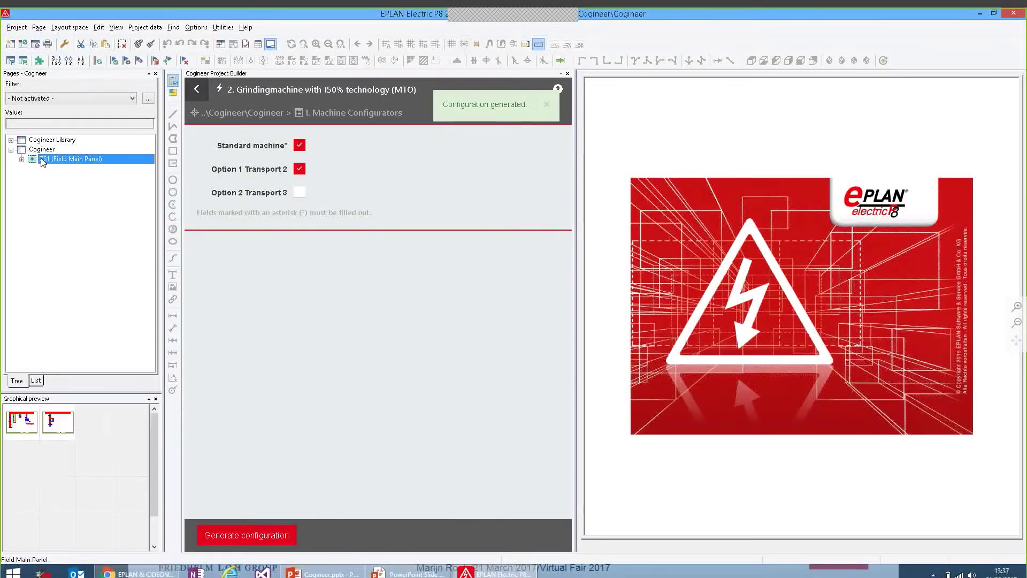
pyautogui.doubleClick(43, 161)
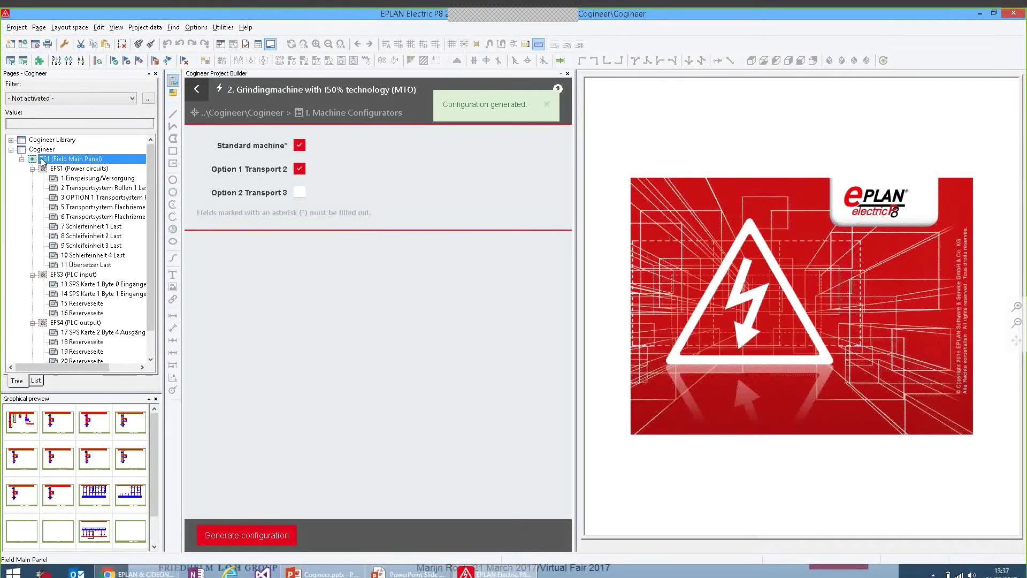
pyautogui.doubleClick(75, 198)
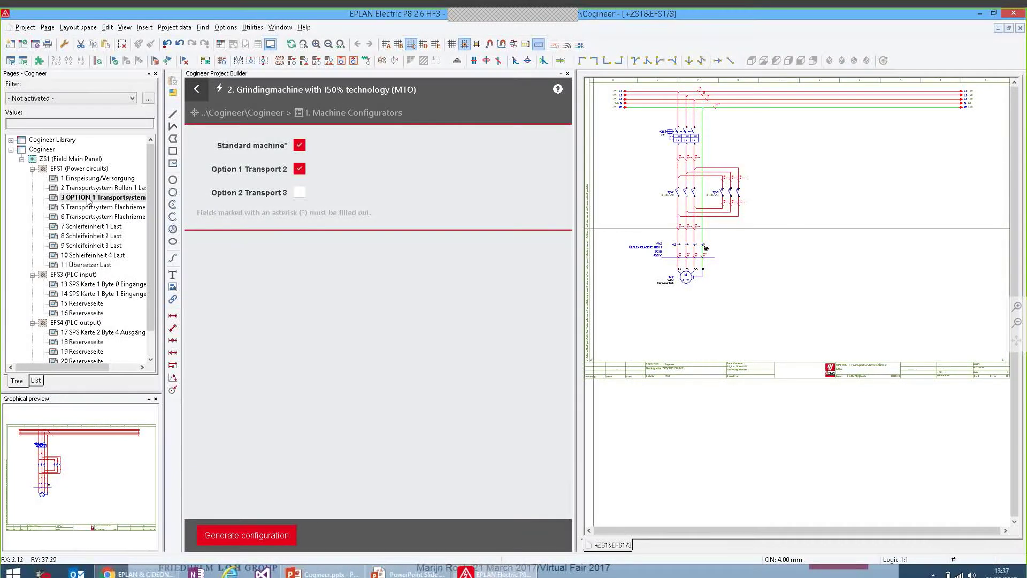
# Step: Inspect the framed OPTION 1 section on PLC input page 13, SPS Karte 1 Byte 0
pyautogui.click(91, 285)
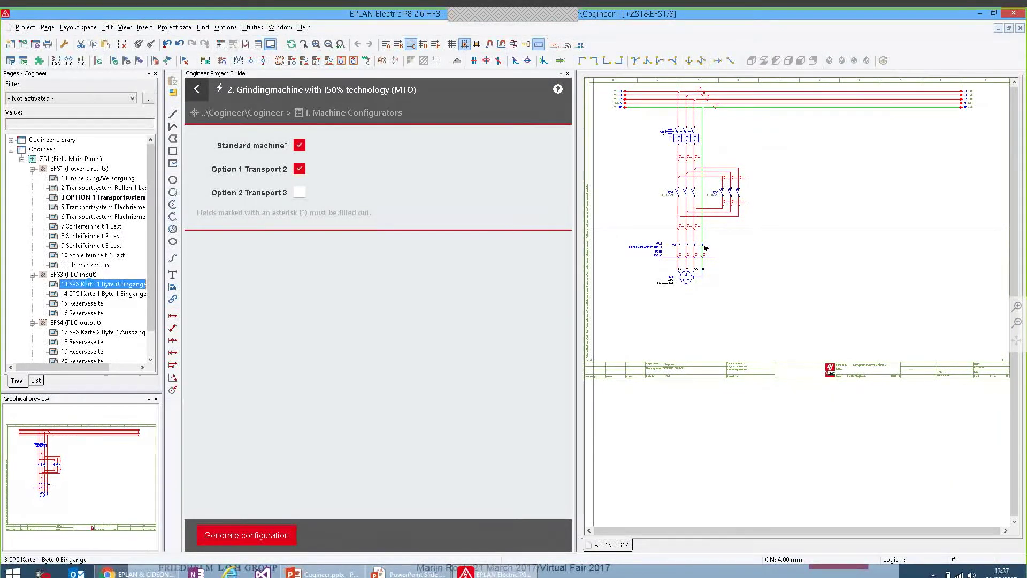
pyautogui.doubleClick(91, 285)
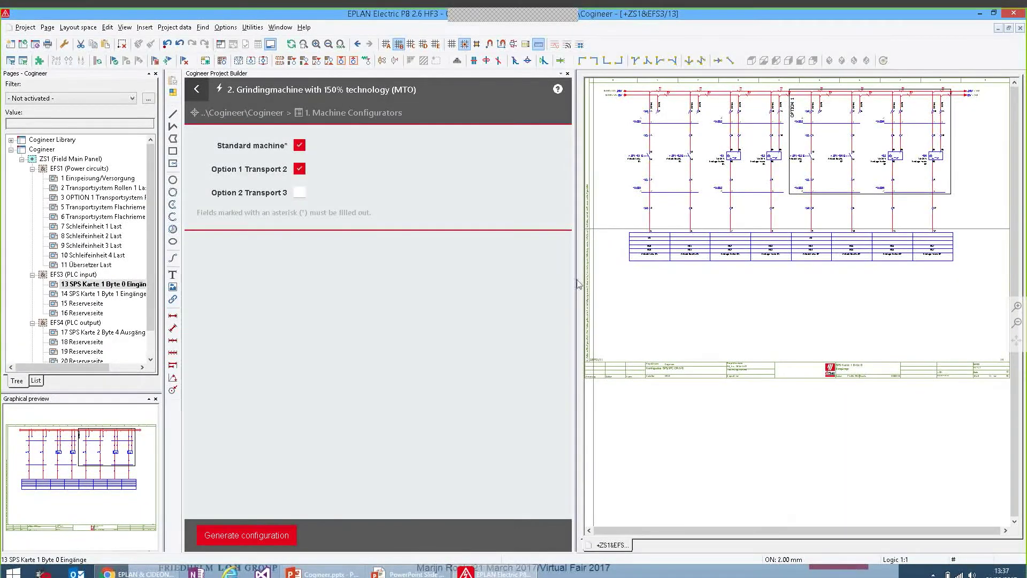
pyautogui.scroll(3, 778, 278)
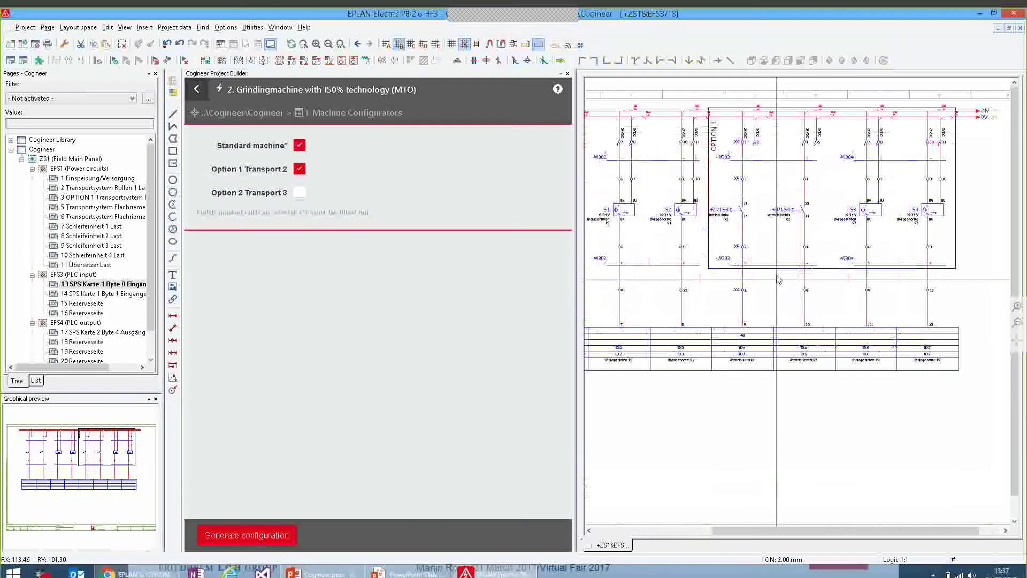
pyautogui.scroll(-3, 778, 278)
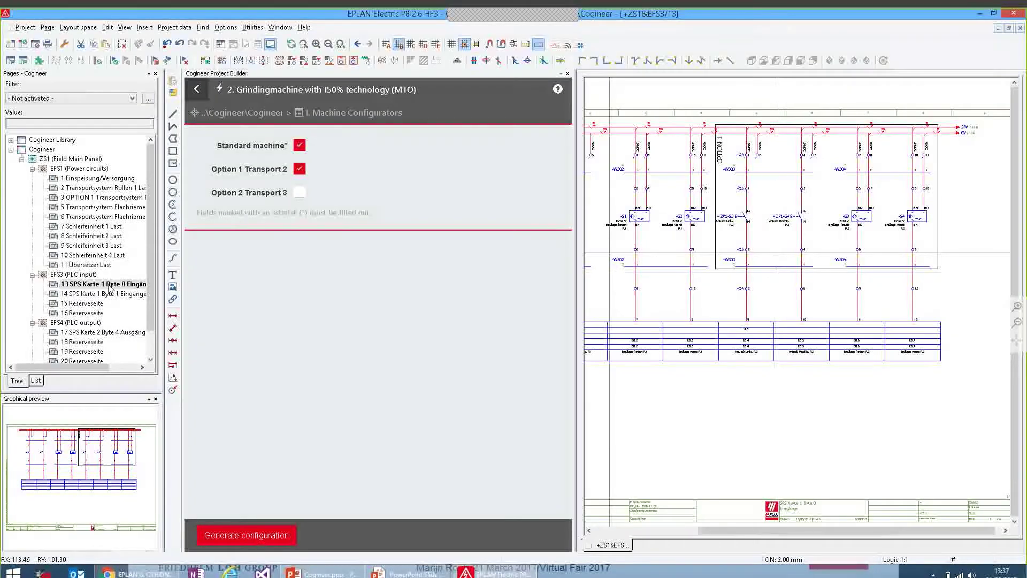
# Step: Inspect the framed OPTION 1 section on PLC output page 17, SPS Karte 2 Byte 4
pyautogui.doubleClick(90, 336)
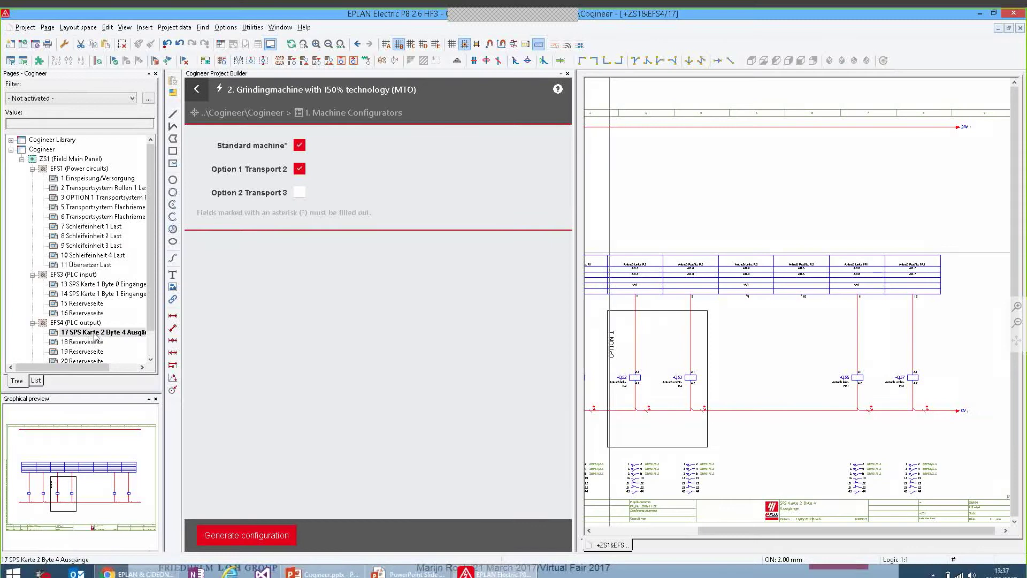
pyautogui.moveTo(795, 348); pyautogui.dragTo(910, 309, button='middle')
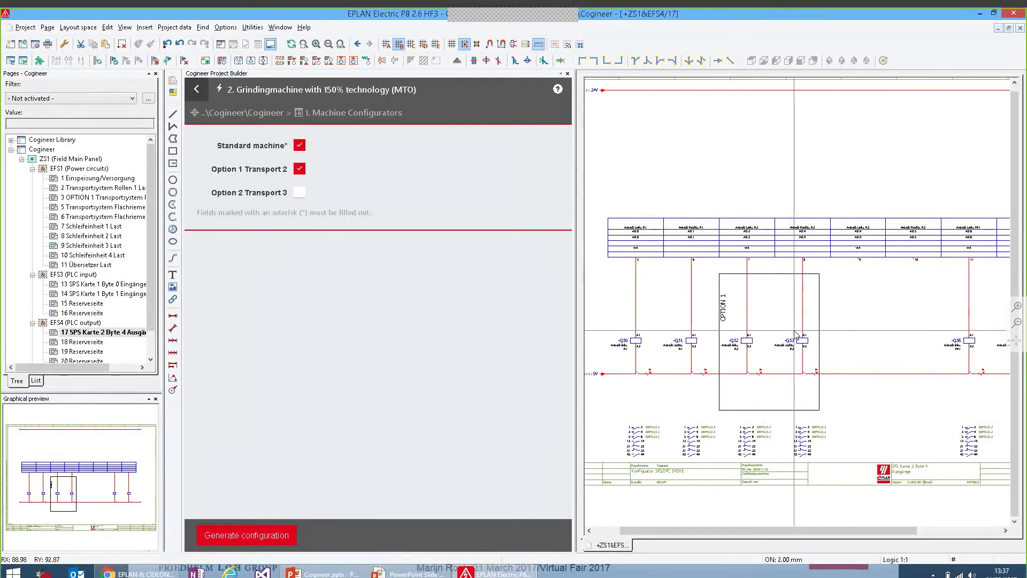
# Step: Delete the generated ZS1 (Field Main Panel) pages and regenerate the configuration with Option 2 Transport 3 also included
pyautogui.click(89, 158)
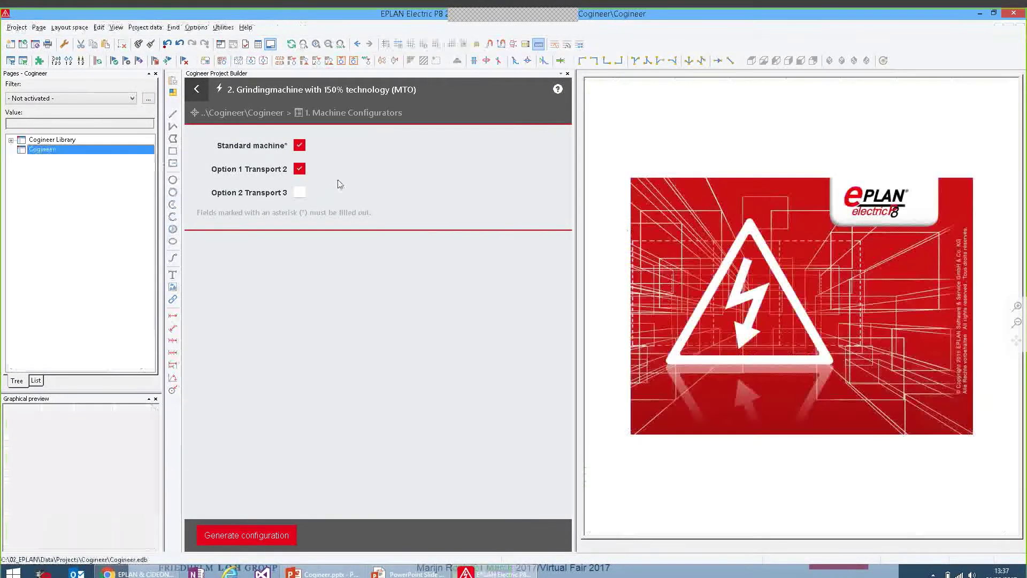
pyautogui.click(298, 195)
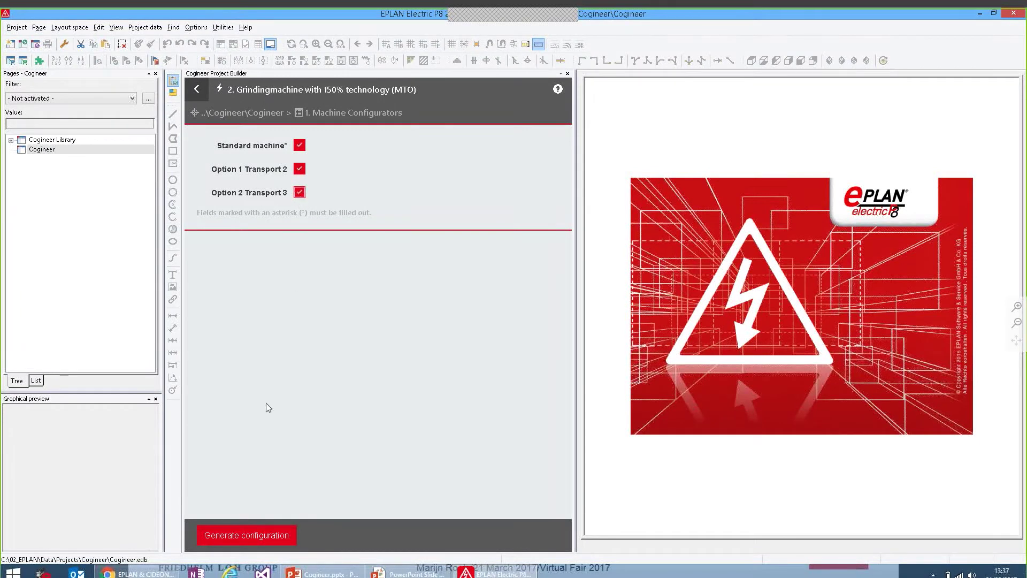
pyautogui.click(249, 535)
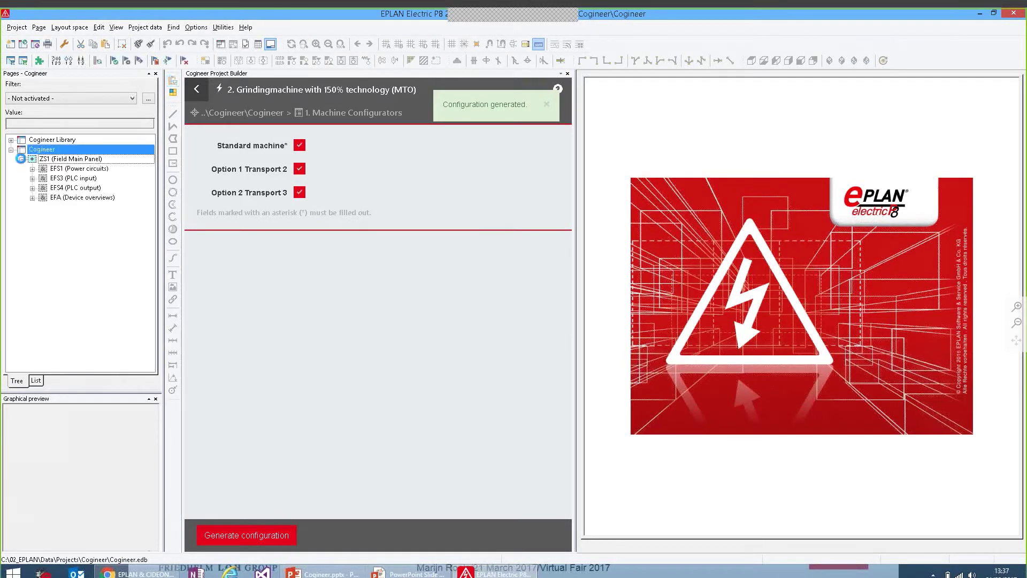
# Step: Examine the OPTION 2 content on power circuit page 4, PLC input page 14 and PLC output page 17 of ZS1
pyautogui.click(49, 159)
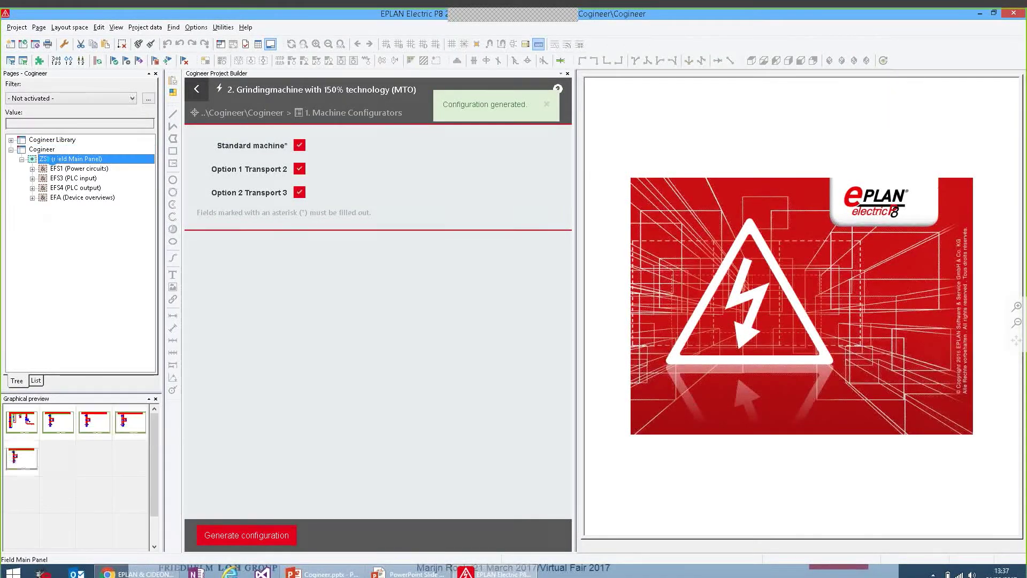
pyautogui.press('KP_Multiply')
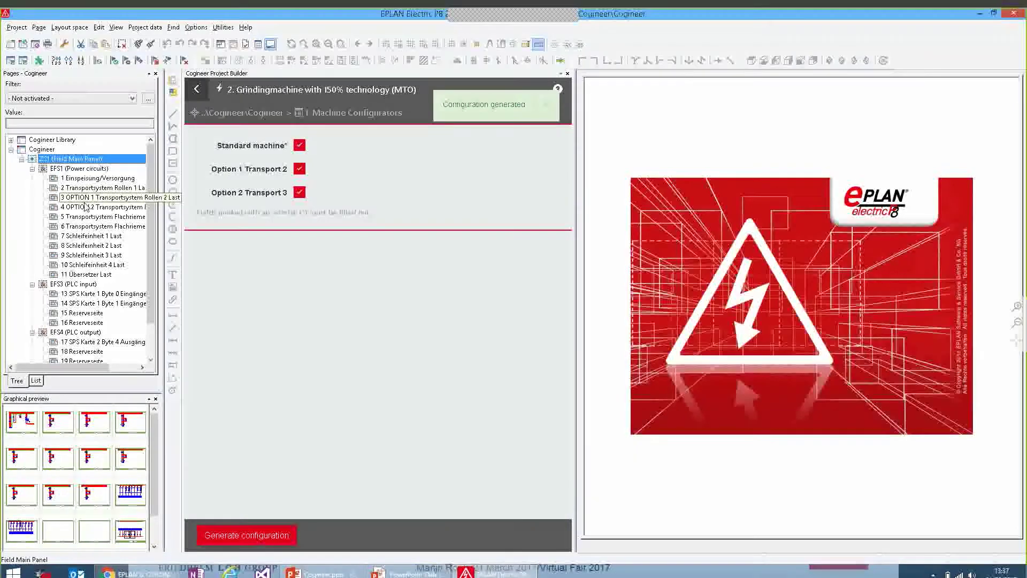
pyautogui.click(83, 207)
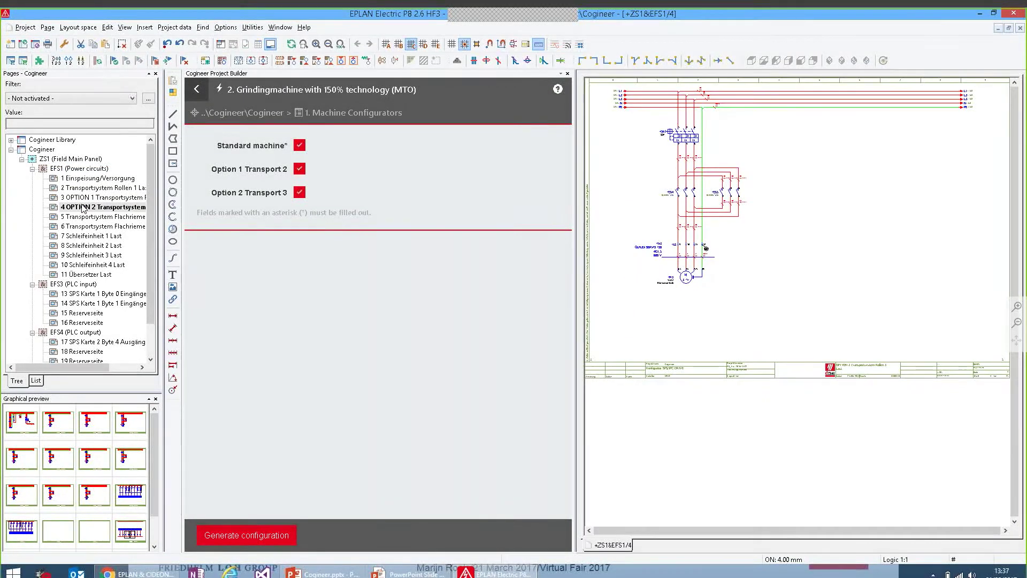
pyautogui.click(90, 294)
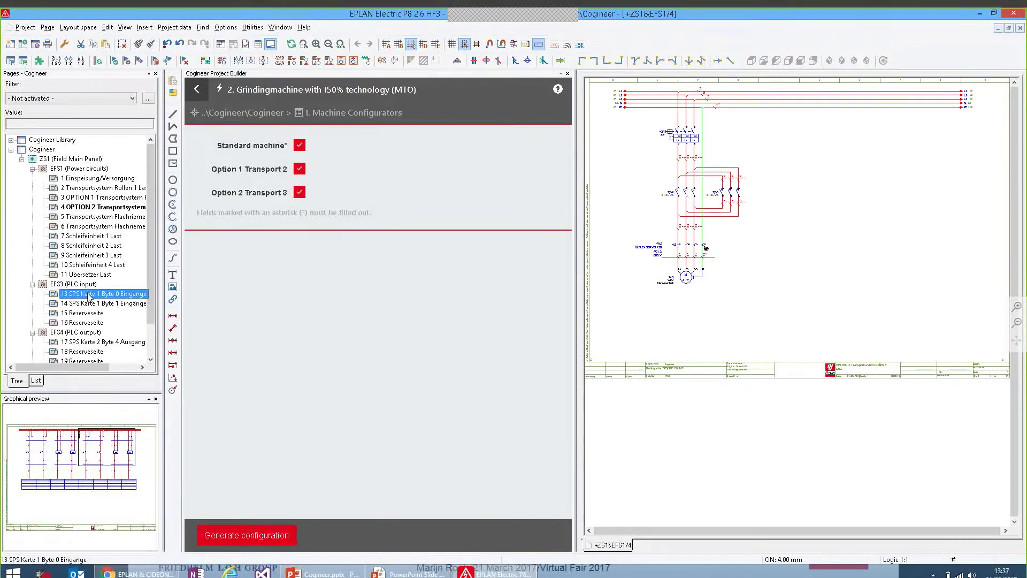
pyautogui.press('pagedown')
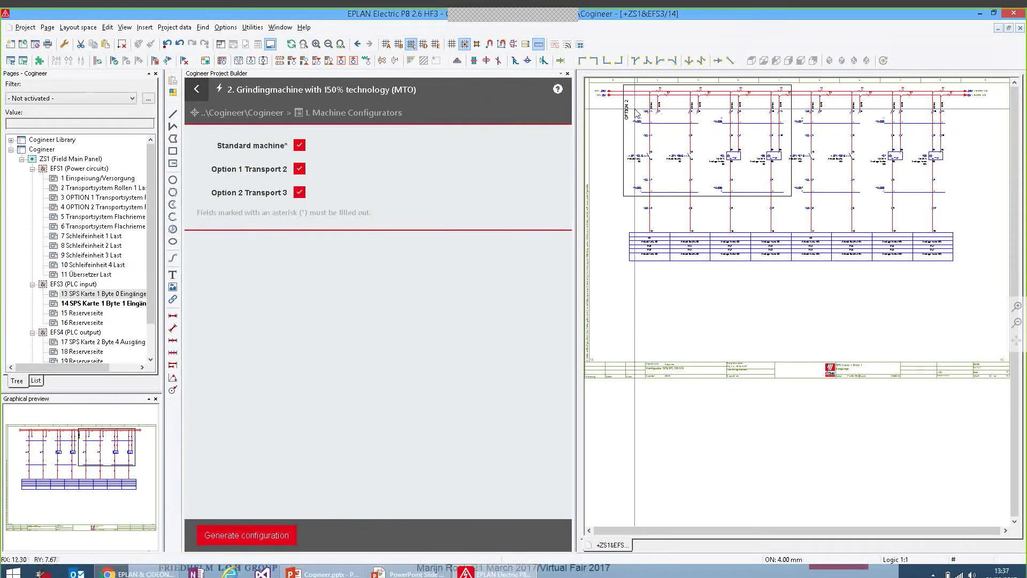
pyautogui.click(117, 344)
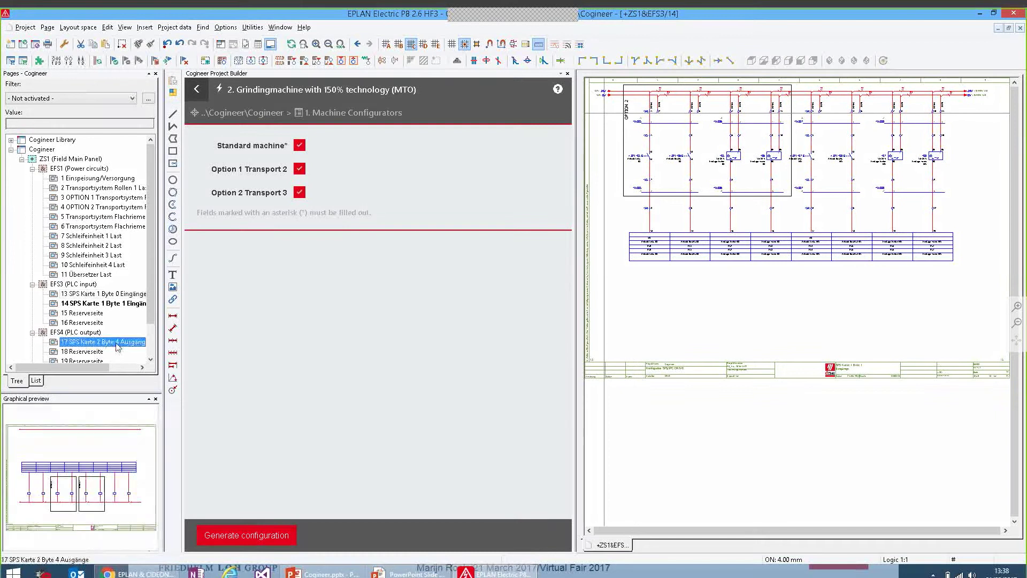
pyautogui.scroll(2, 812, 288)
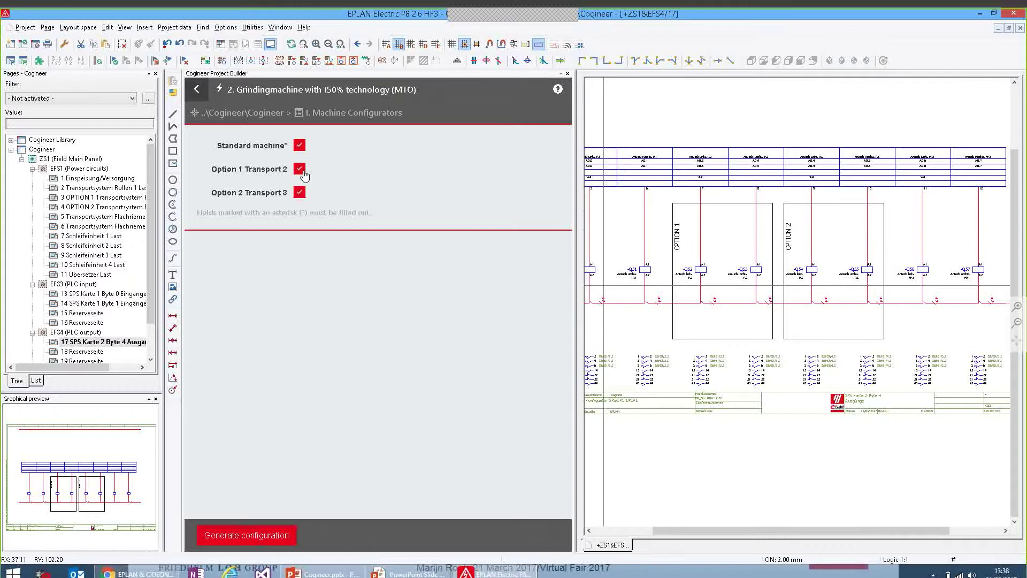
# Step: Delete the generated ZS1 (Field Main Panel) pages and open the configurator 1. Grindingmachine with functional approach
pyautogui.click(77, 158)
pyautogui.press('Delete')
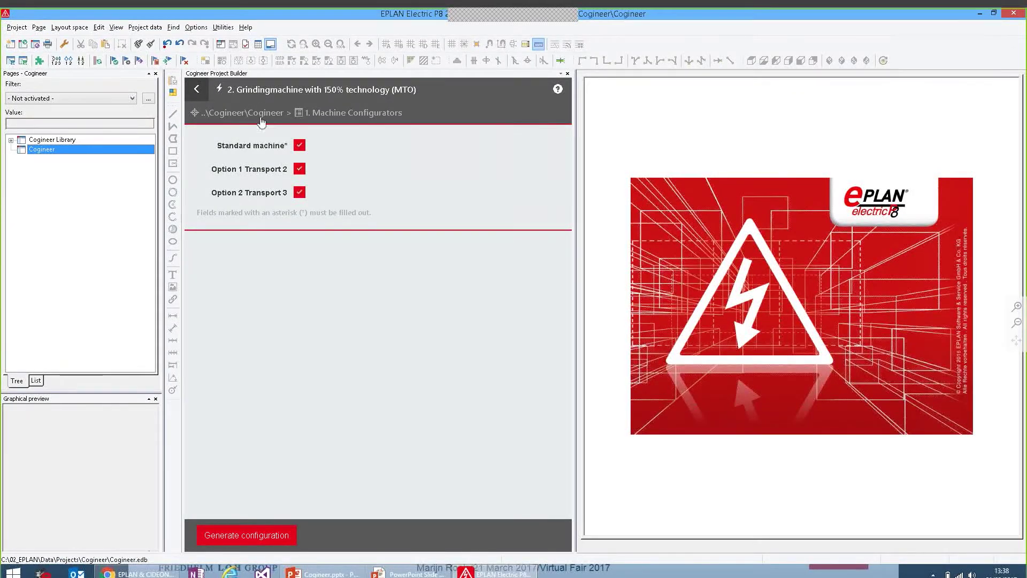
pyautogui.click(198, 90)
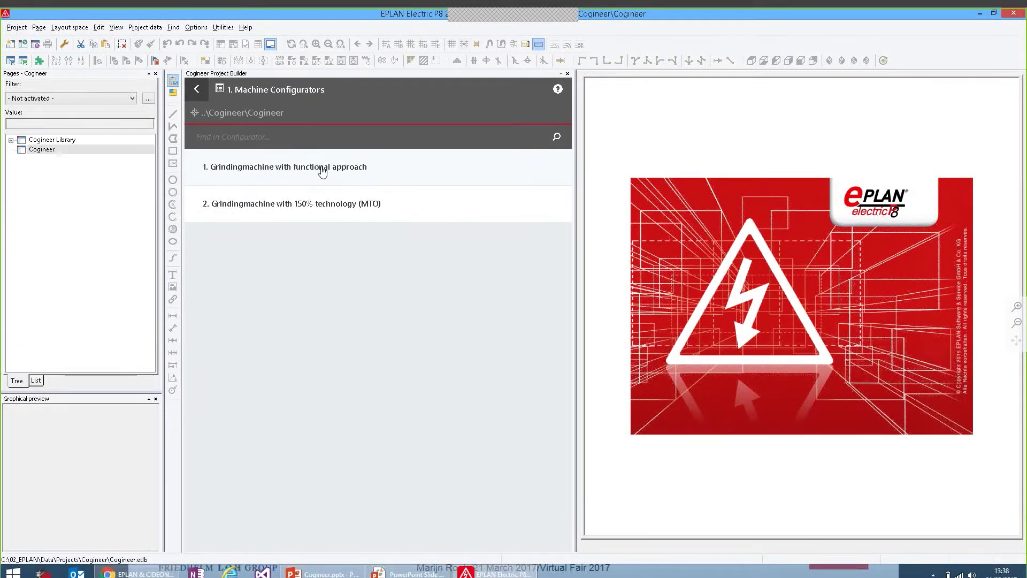
pyautogui.click(328, 208)
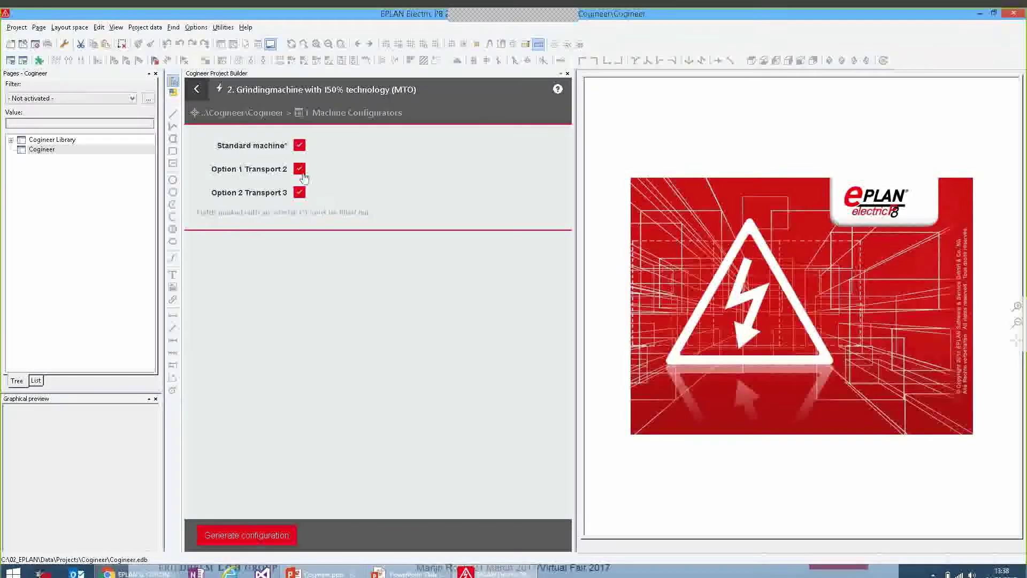
pyautogui.click(198, 91)
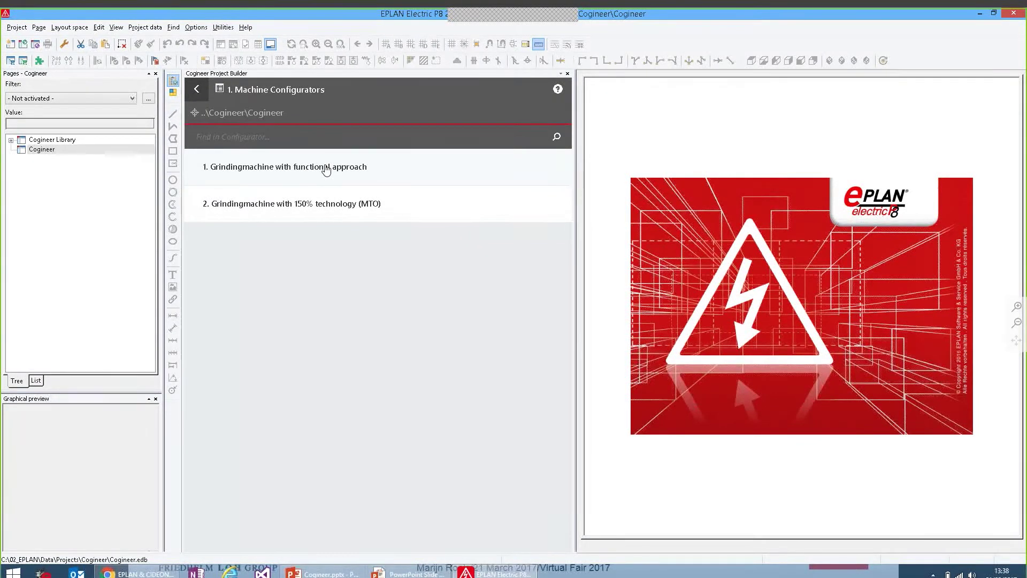
pyautogui.click(326, 168)
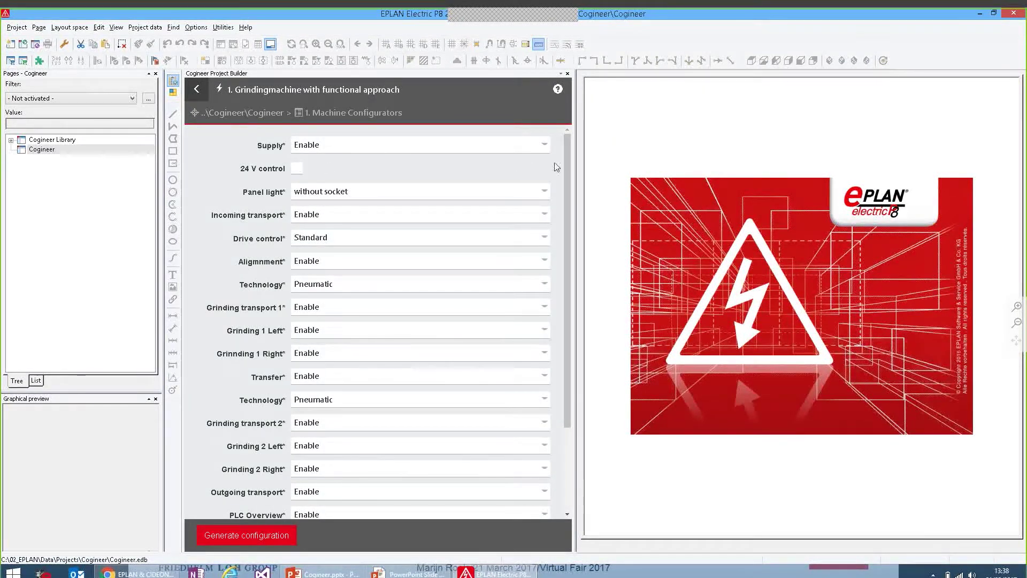
# Step: Set Grinding transport 1, Grinding 1 Left and Grinding 1 Right to Disable, and generate the functional-approach configuration
pyautogui.moveTo(576, 169); pyautogui.dragTo(610, 168)
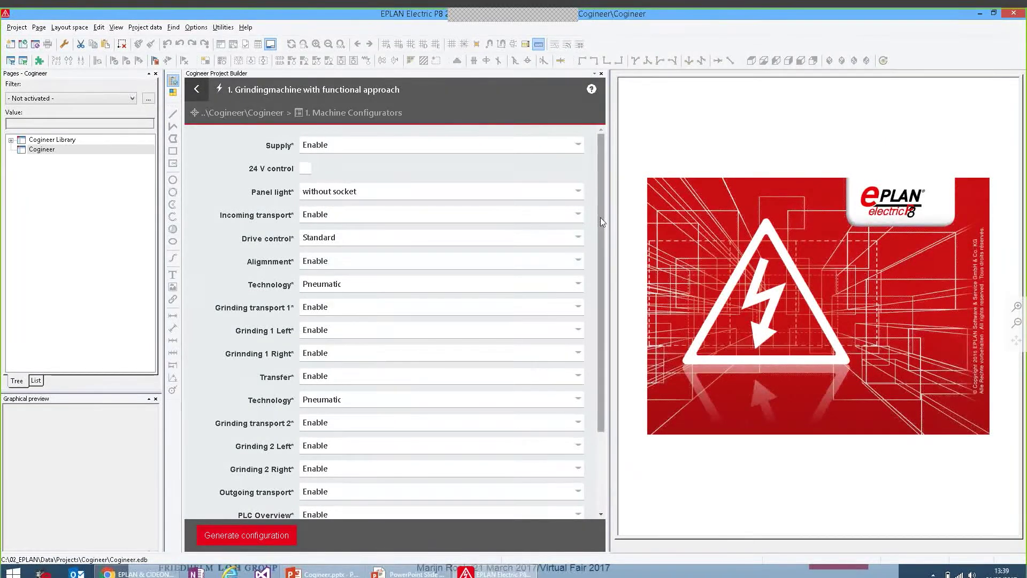
pyautogui.moveTo(602, 218); pyautogui.dragTo(605, 249)
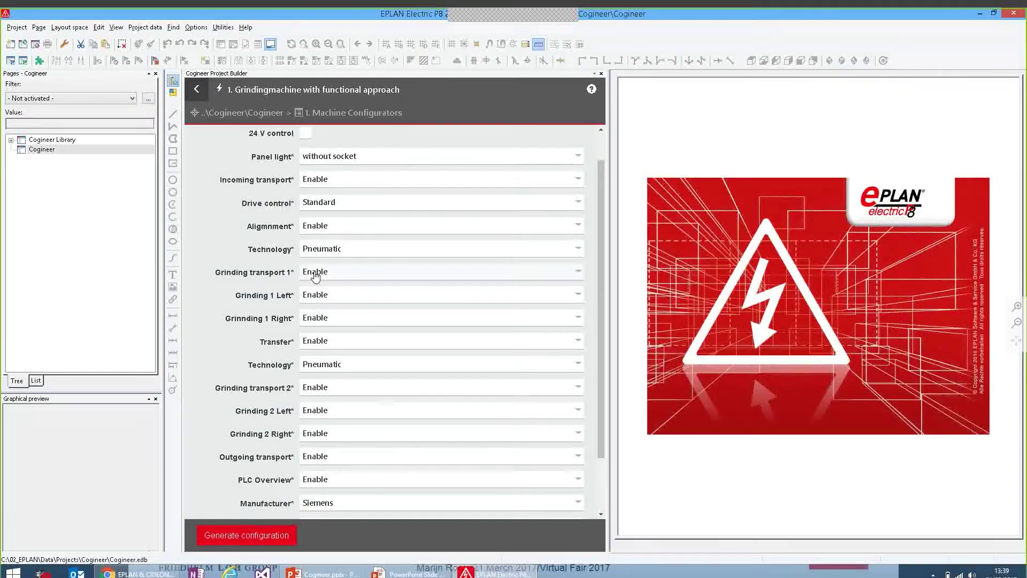
pyautogui.click(337, 276)
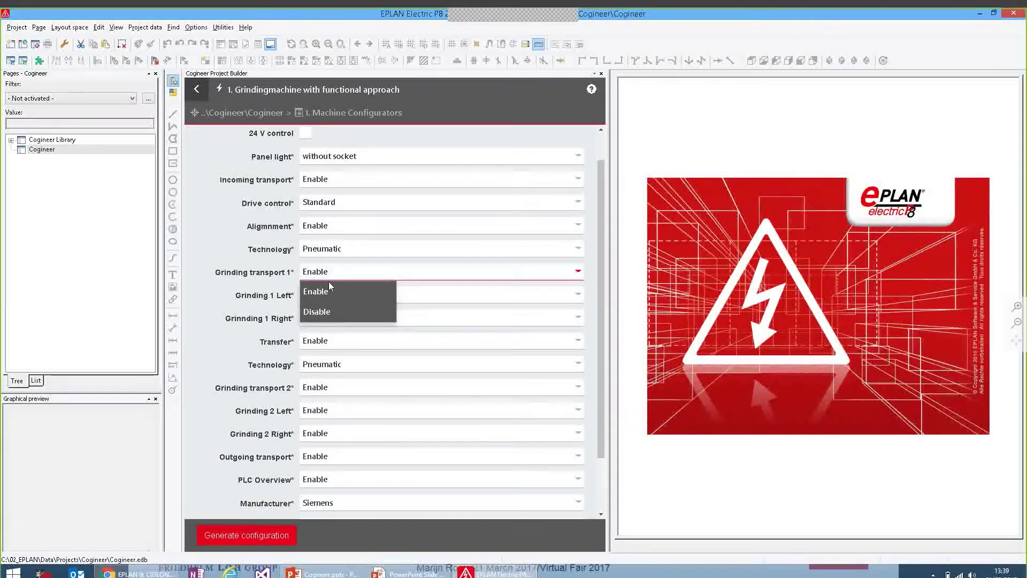
pyautogui.click(319, 310)
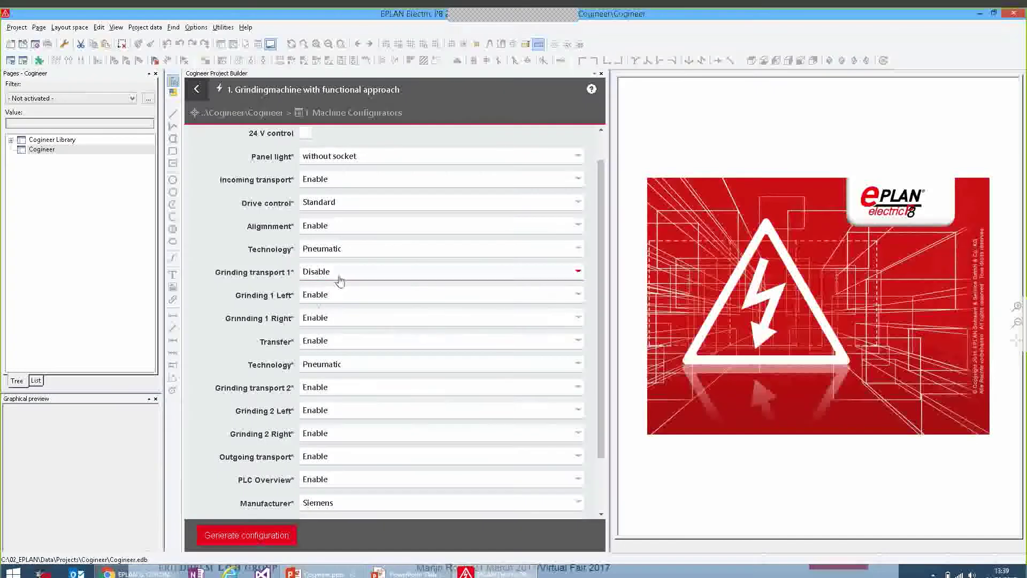
pyautogui.click(327, 298)
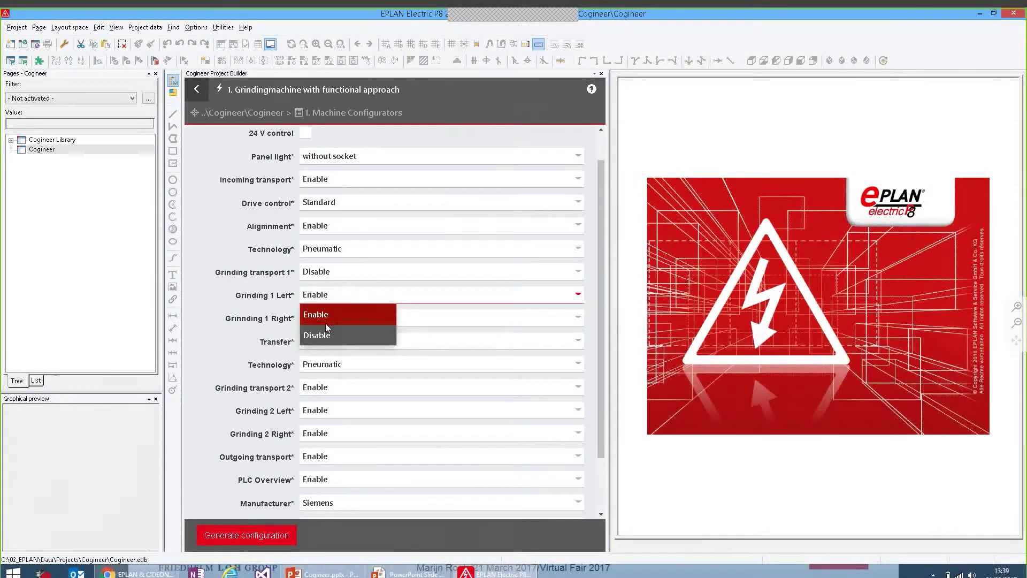
pyautogui.click(324, 332)
pyautogui.click(323, 321)
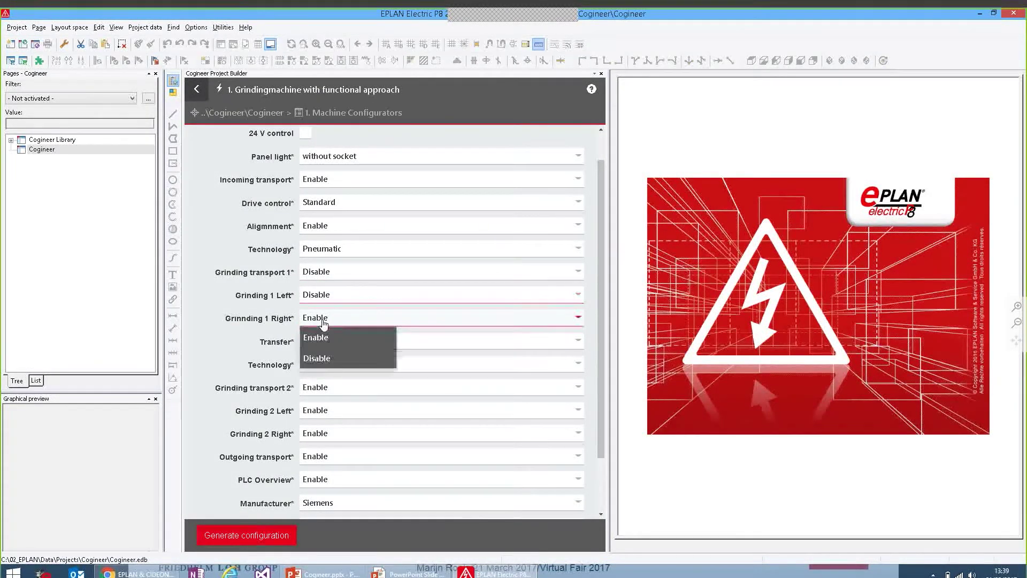
pyautogui.click(317, 358)
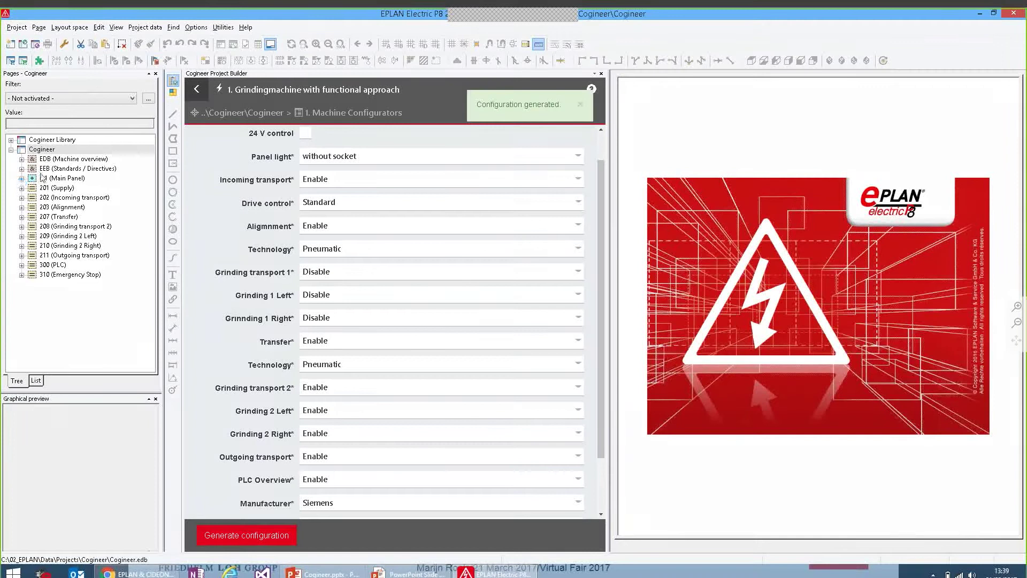
# Step: Display the machine overview page 1 Maschinenübersicht and preview the generated function groups from 201 (Supply) through 207 (Transfer)
pyautogui.click(47, 160)
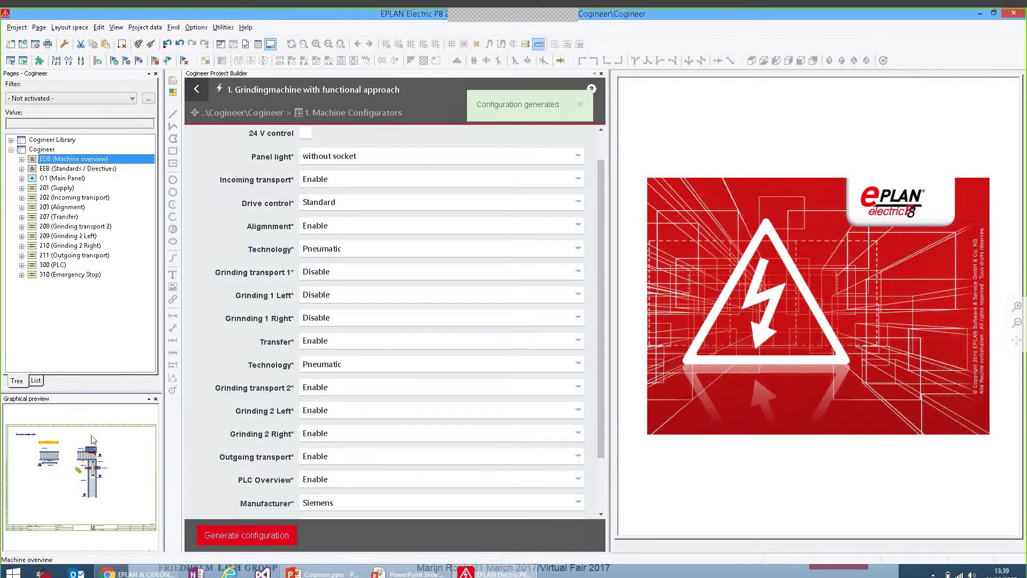
pyautogui.doubleClick(92, 438)
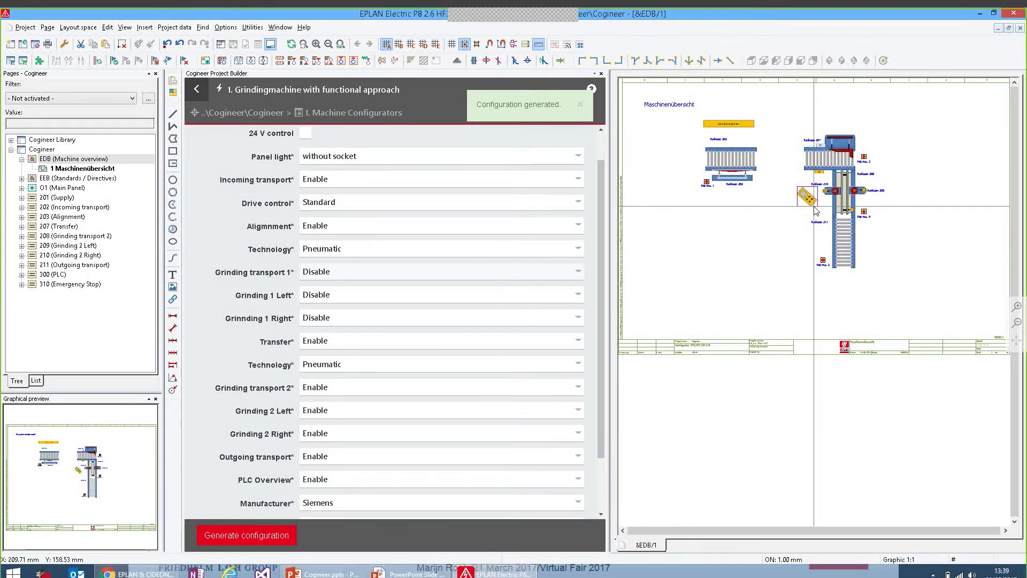
pyautogui.click(53, 199)
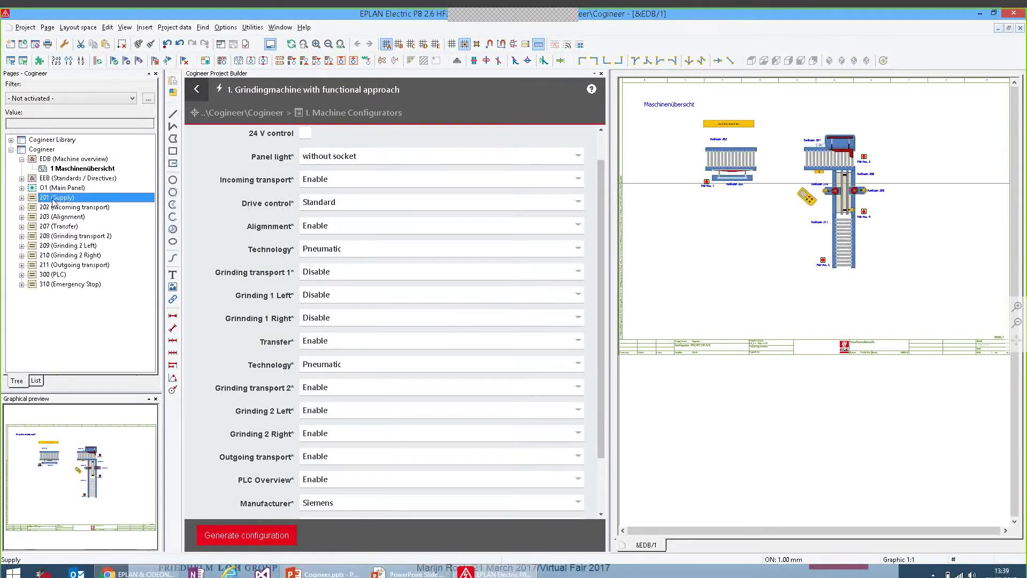
pyautogui.click(56, 208)
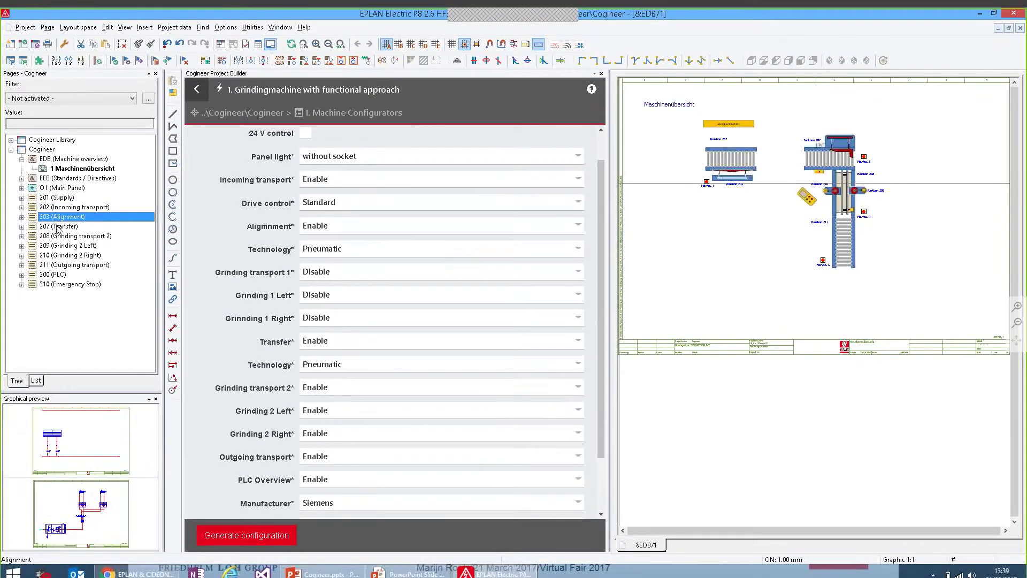
pyautogui.click(55, 226)
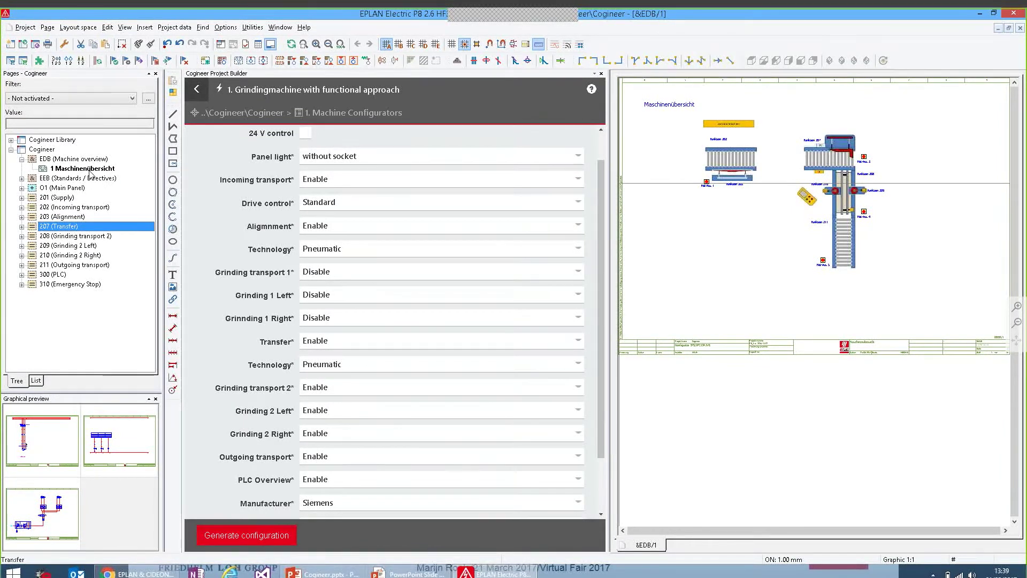
# Step: Examine the mounting panel layout 1 Montageaufbau Schrank of O1 (Main Panel) close up
pyautogui.click(80, 189)
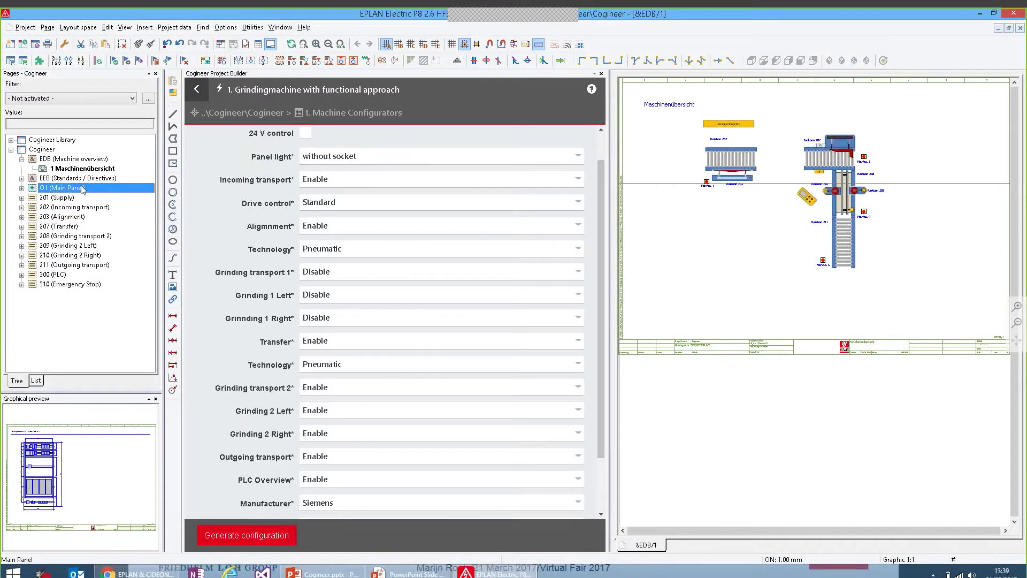
pyautogui.doubleClick(33, 444)
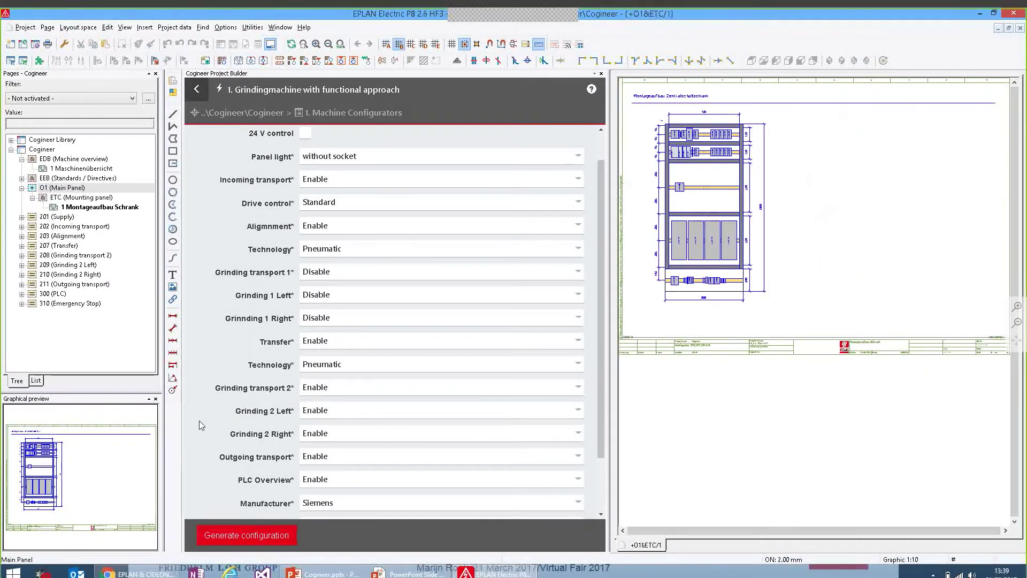
pyautogui.moveTo(810, 272); pyautogui.dragTo(828, 327, button='middle')
pyautogui.scroll(4, 744, 299)
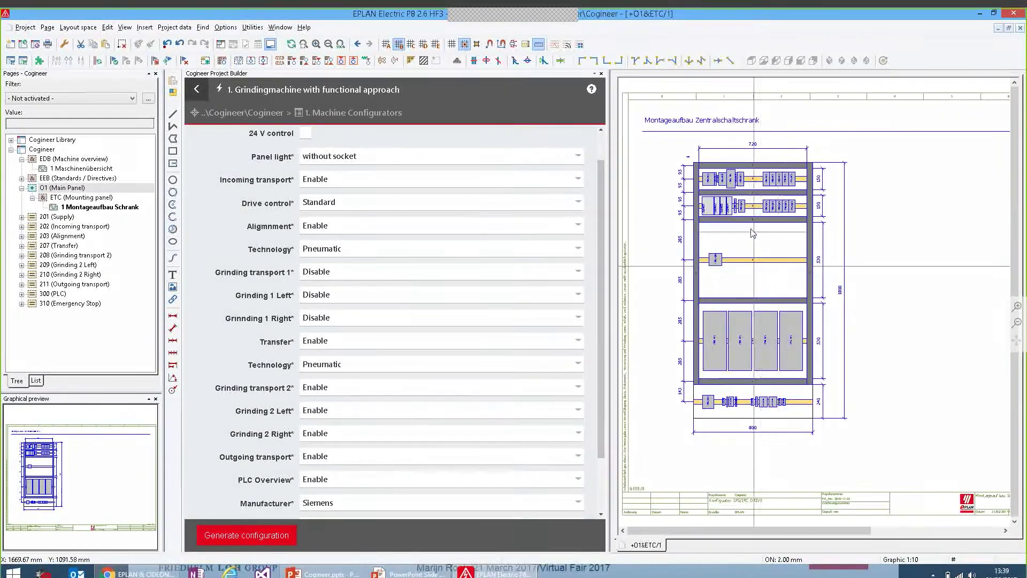
pyautogui.scroll(1, 723, 190)
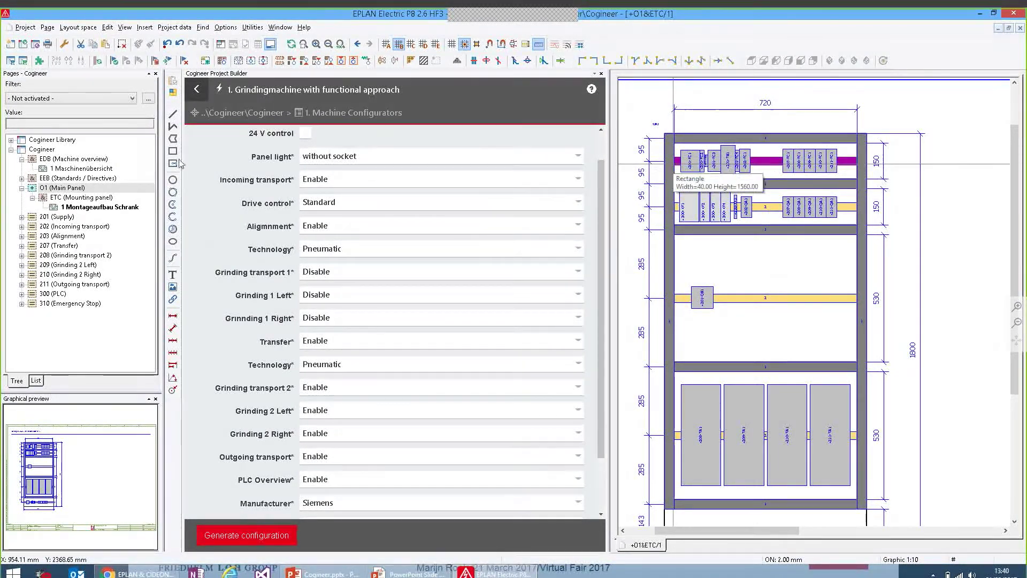
# Step: Delete all generated structure nodes of the Cogineer project, from EDB (Machine overview) through 310 (Emergency Stop)
pyautogui.click(96, 160)
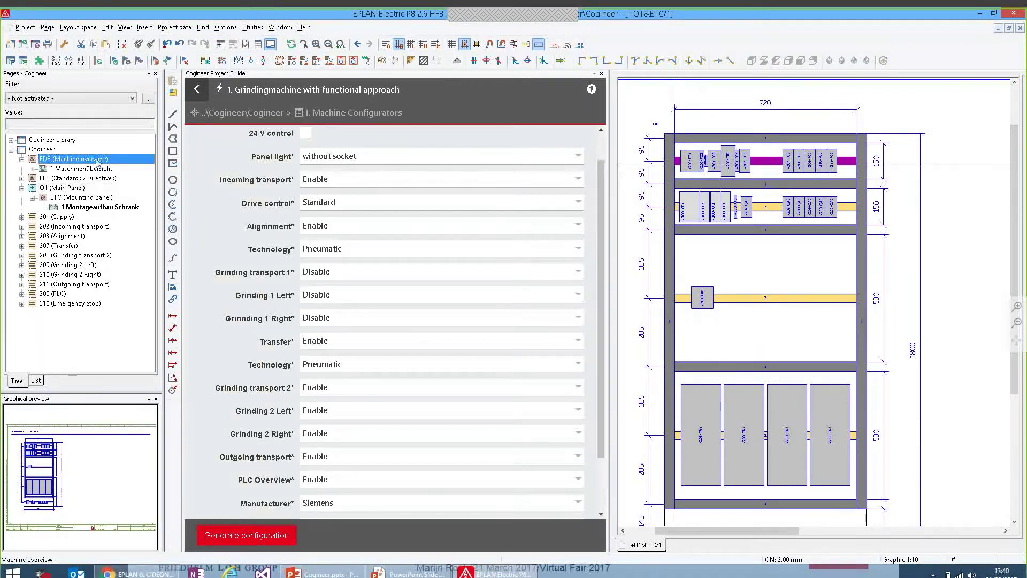
pyautogui.keyDown('shift'); pyautogui.click(74, 304); pyautogui.keyUp('shift')
pyautogui.press('Delete')
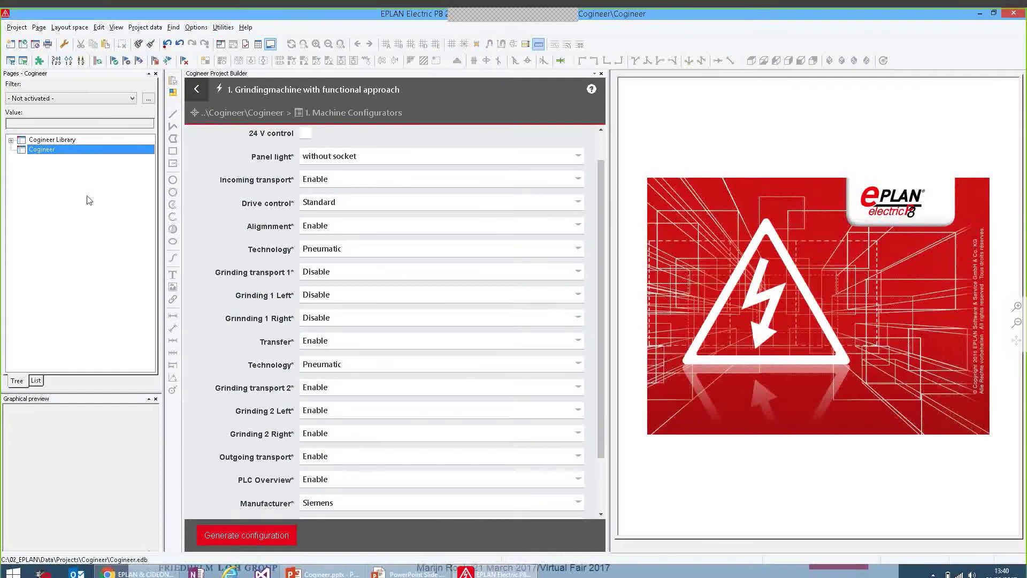
# Step: Set Grinding transport 1, Grinding 1 Left and Grinding 1 Right to Enable, and generate the functional-approach configuration
pyautogui.click(337, 277)
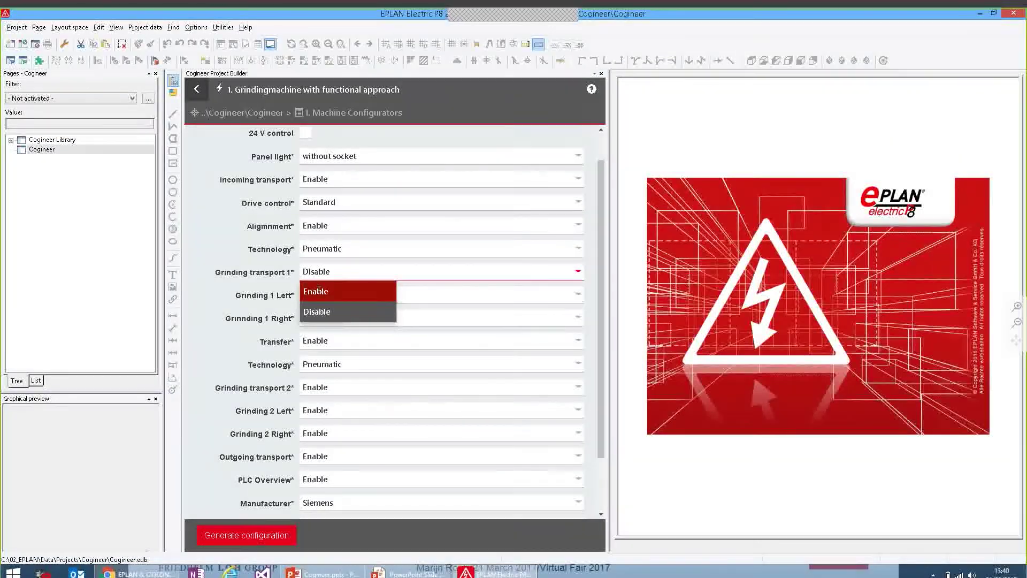
pyautogui.click(319, 292)
pyautogui.click(320, 294)
pyautogui.click(317, 314)
pyautogui.click(316, 318)
pyautogui.click(315, 337)
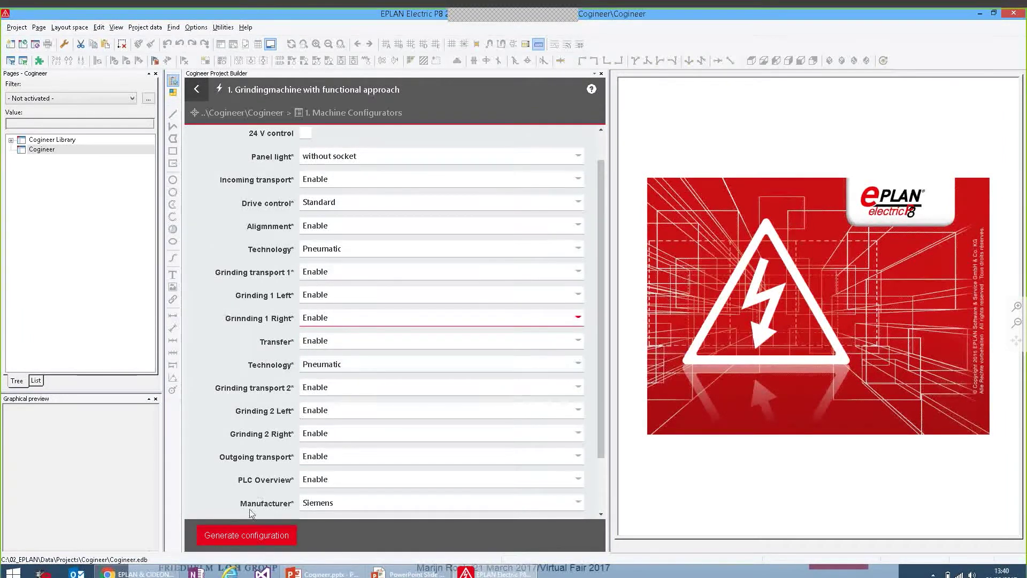
pyautogui.click(241, 535)
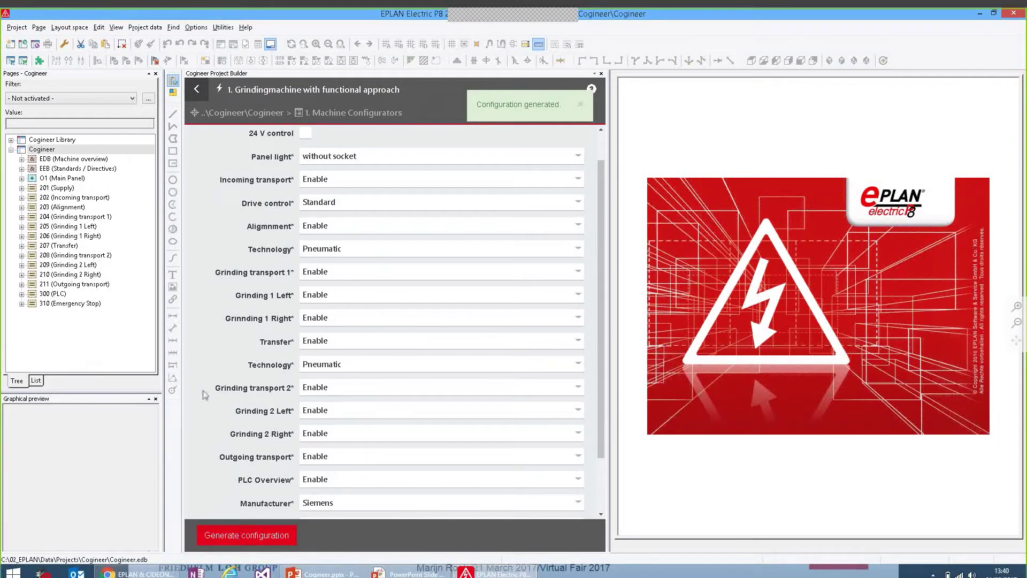
# Step: Display the newly generated machine overview page 1 Maschinenübersicht and look at the grinding line layout close up
pyautogui.doubleClick(74, 158)
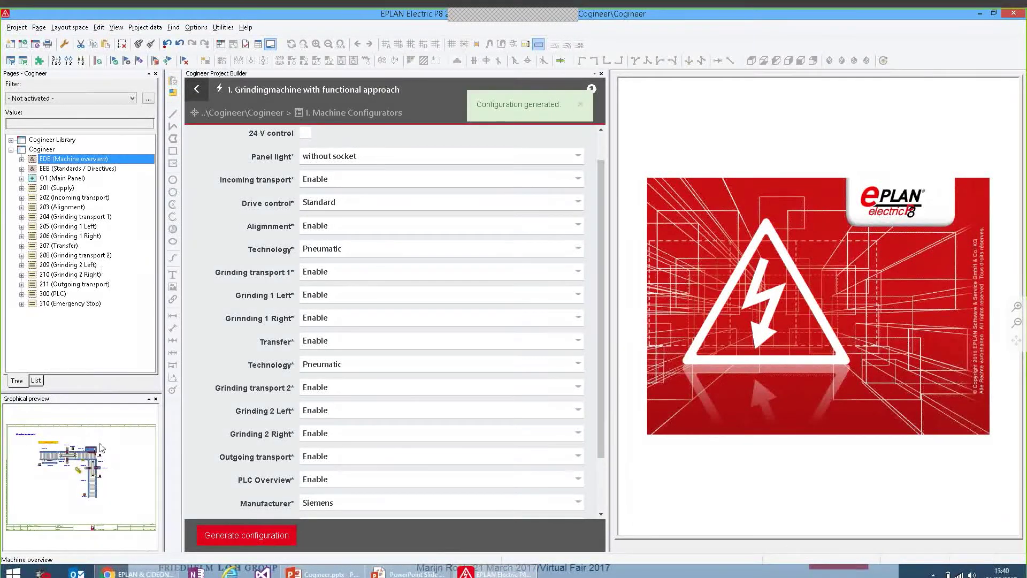
pyautogui.scroll(5, 790, 236)
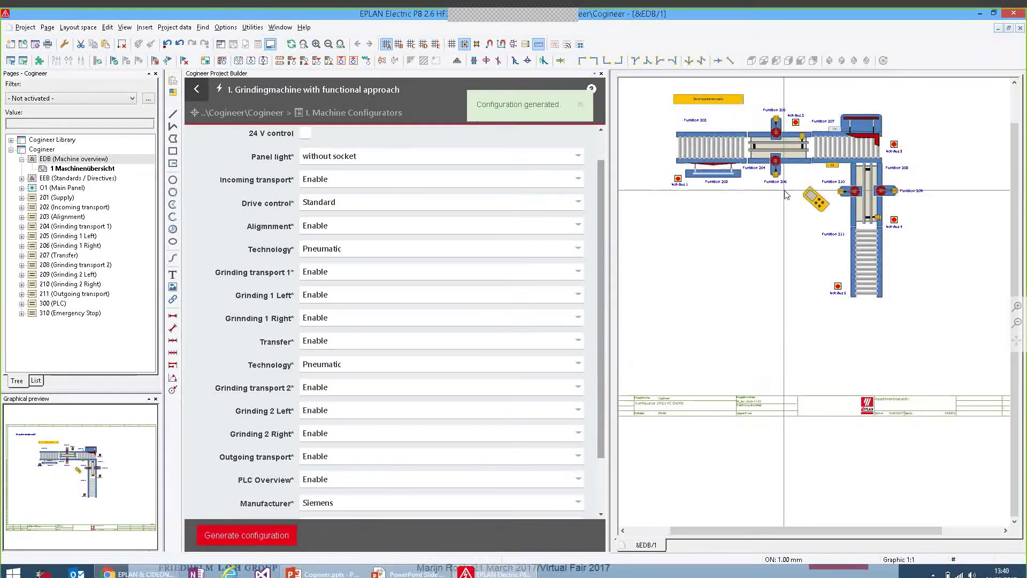
pyautogui.moveTo(811, 284); pyautogui.dragTo(860, 416, button='middle')
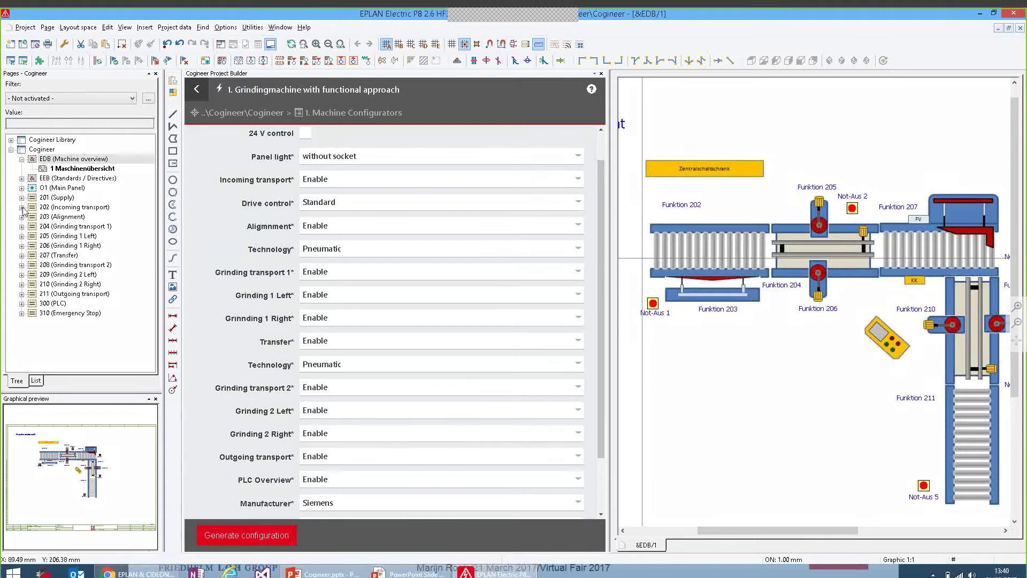
# Step: Display the page 1 Montageaufbau Schrank under O1 (Main Panel) and inspect the device rows on the mounting panel
pyautogui.click(22, 188)
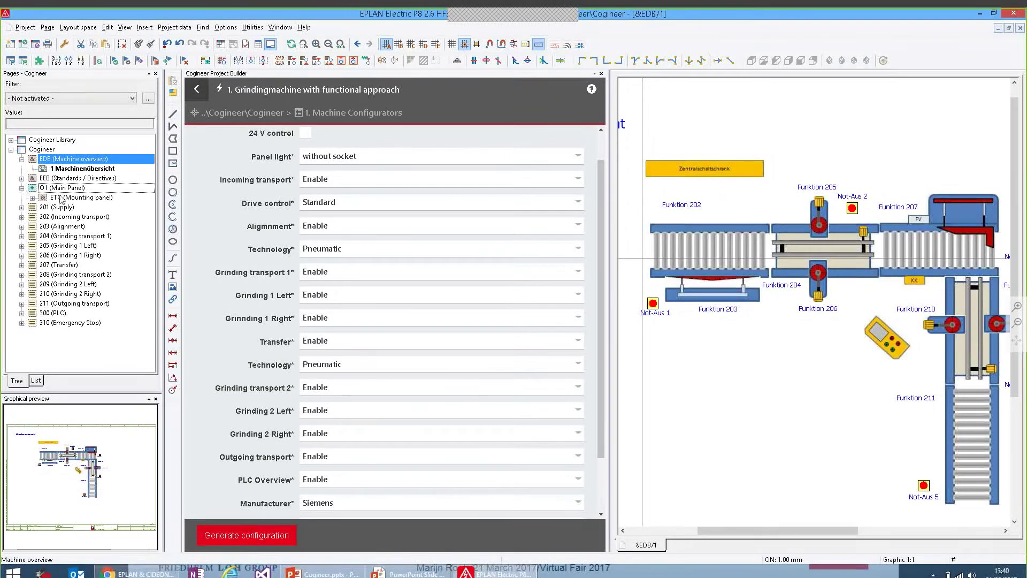
pyautogui.click(80, 198)
pyautogui.doubleClick(51, 449)
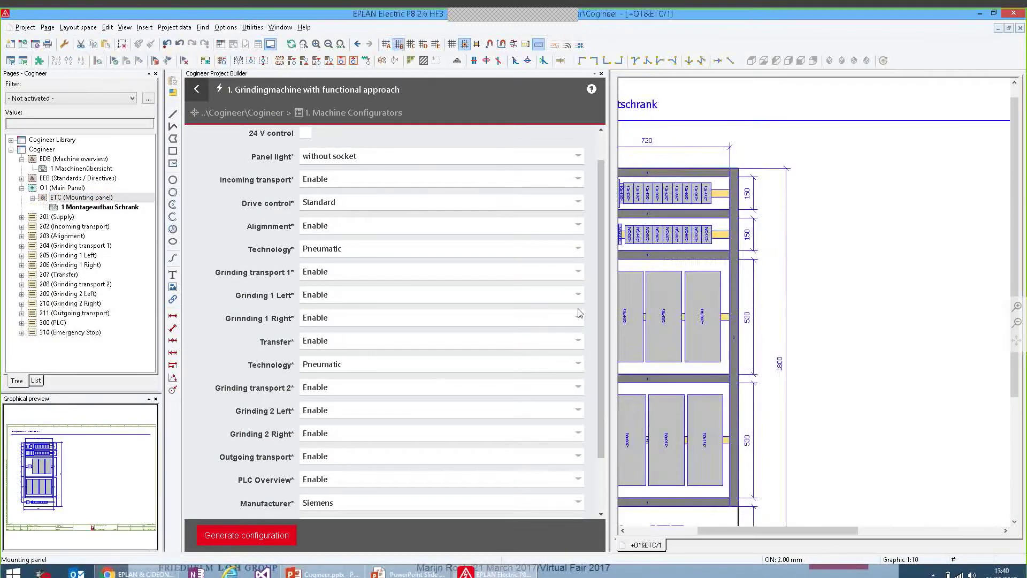
pyautogui.moveTo(933, 269); pyautogui.dragTo(978, 258, button='middle')
pyautogui.scroll(5, 741, 214)
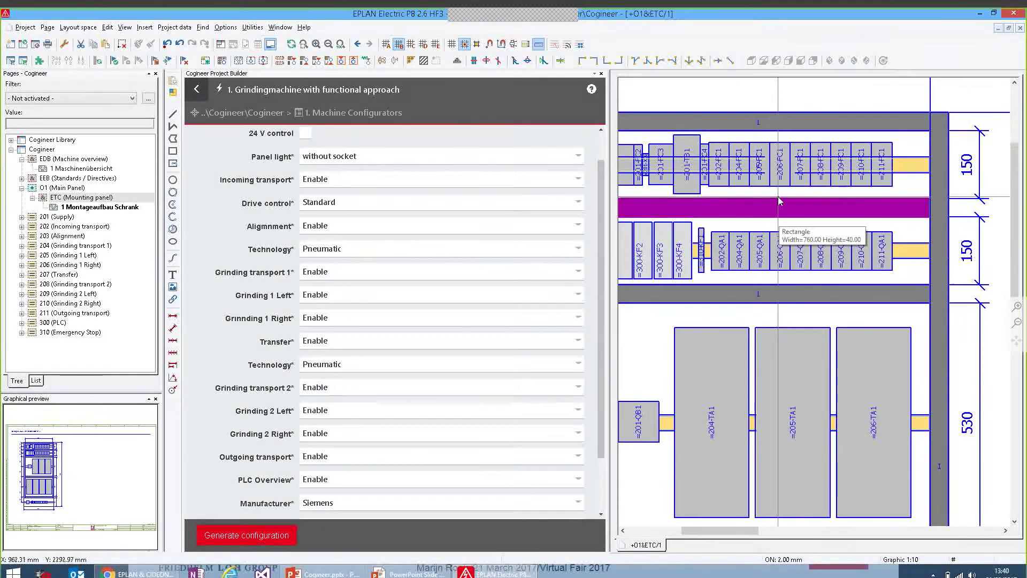
pyautogui.scroll(-2, 776, 203)
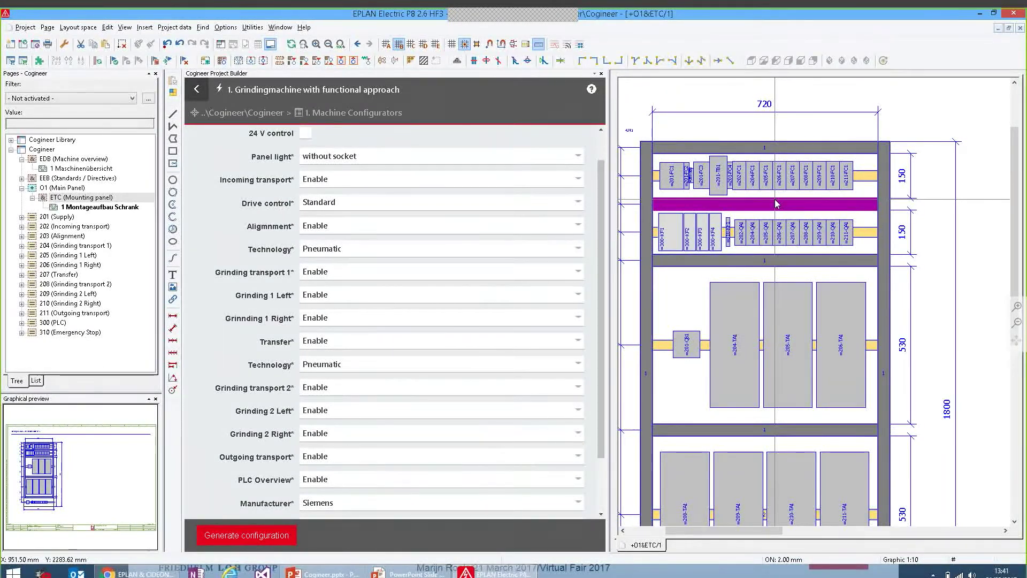
# Step: Delete all generated structure nodes from EDB (Machine overview) through 310 (Emergency Stop) in the Cogineer project
pyautogui.click(71, 160)
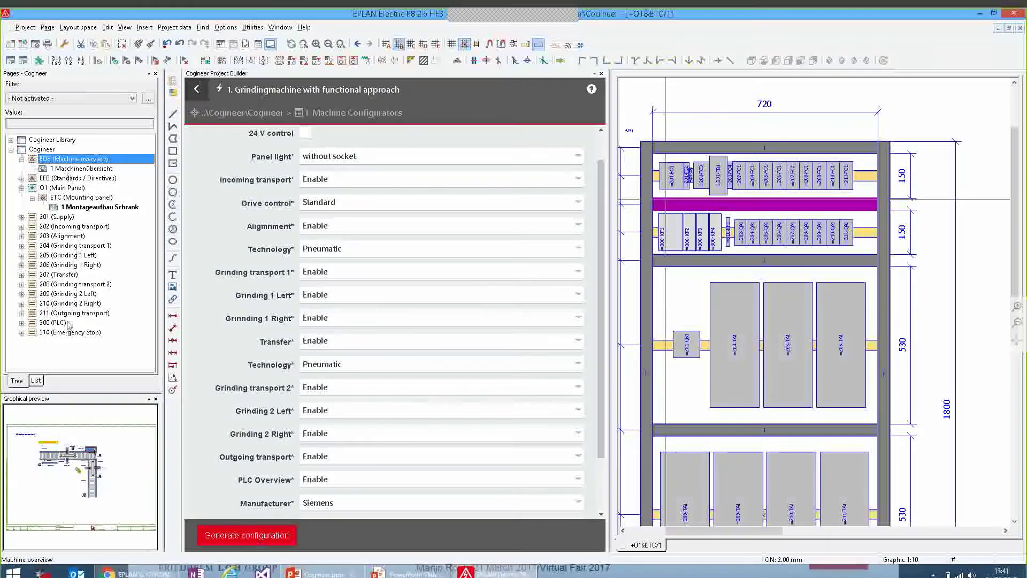
pyautogui.keyDown('shift'); pyautogui.click(56, 332); pyautogui.keyUp('shift')
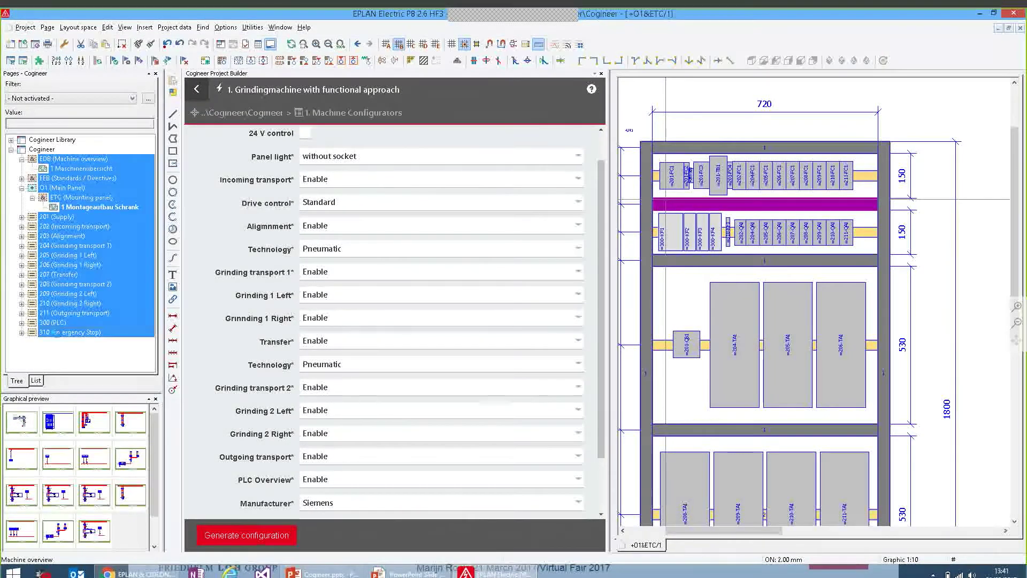
pyautogui.press('Delete')
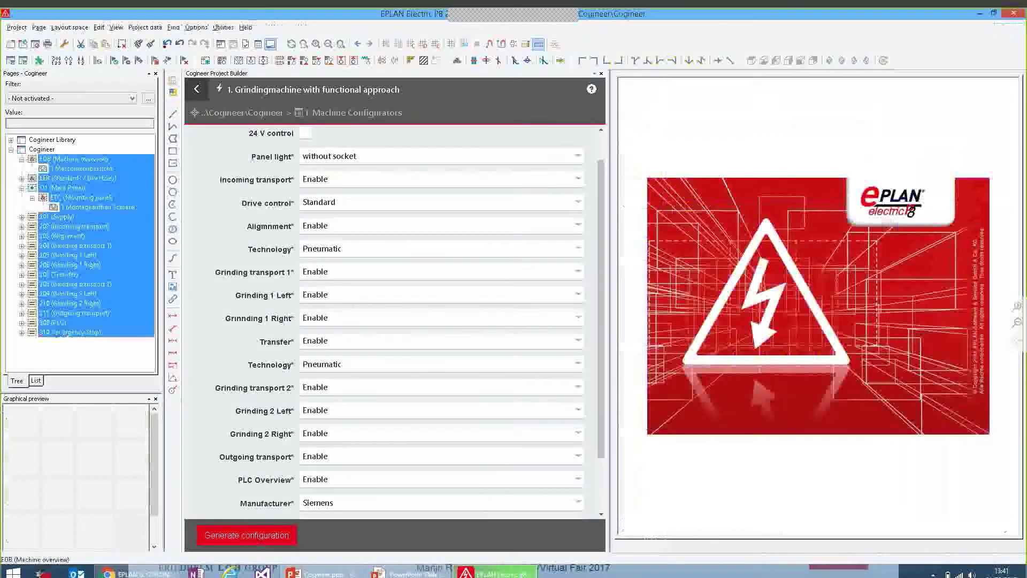
# Step: Leave the machine configurators and open the 500 Multi Drive Generation configurator from 3. Multi Mini Configurators
pyautogui.click(197, 91)
pyautogui.click(196, 91)
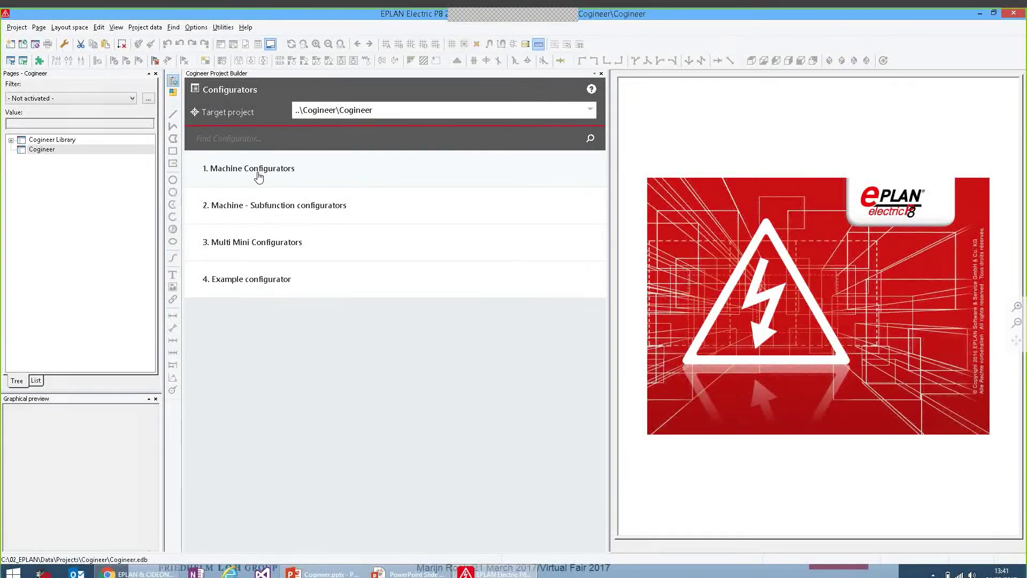
pyautogui.click(258, 248)
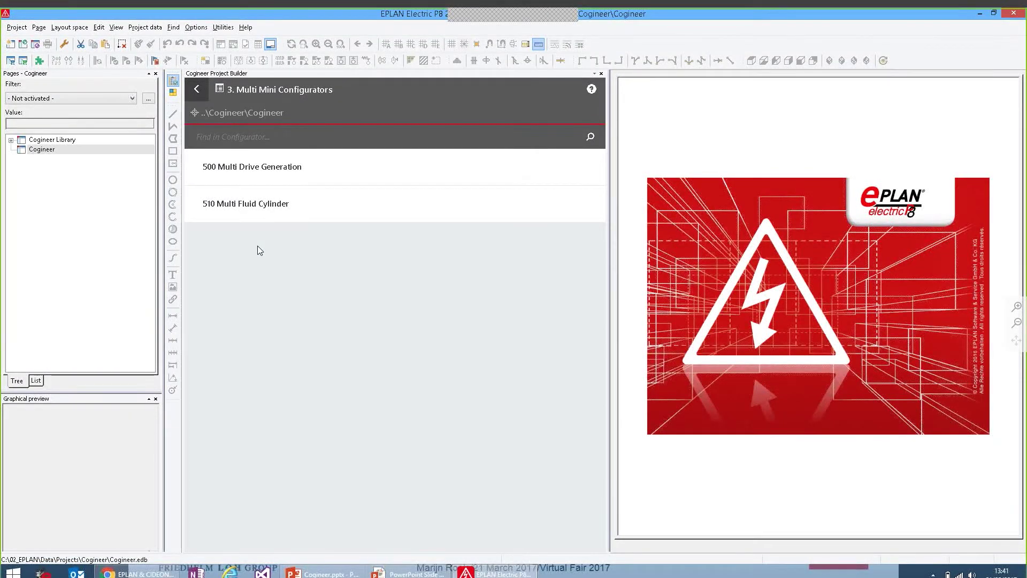
pyautogui.click(273, 170)
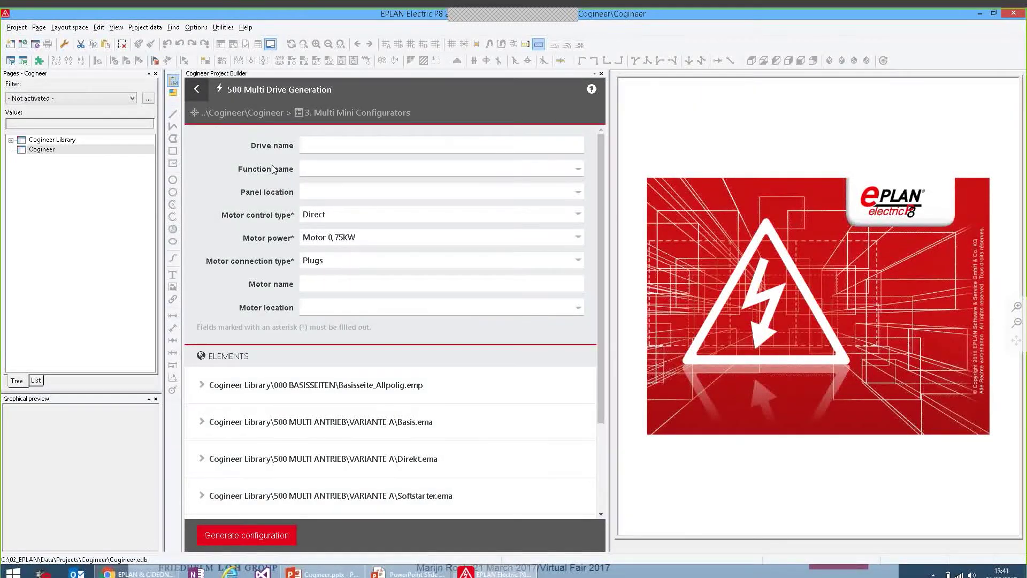
# Step: Enter Transport as the drive name, with function name A1 and panel location O1
pyautogui.click(310, 147)
pyautogui.write('Transport')
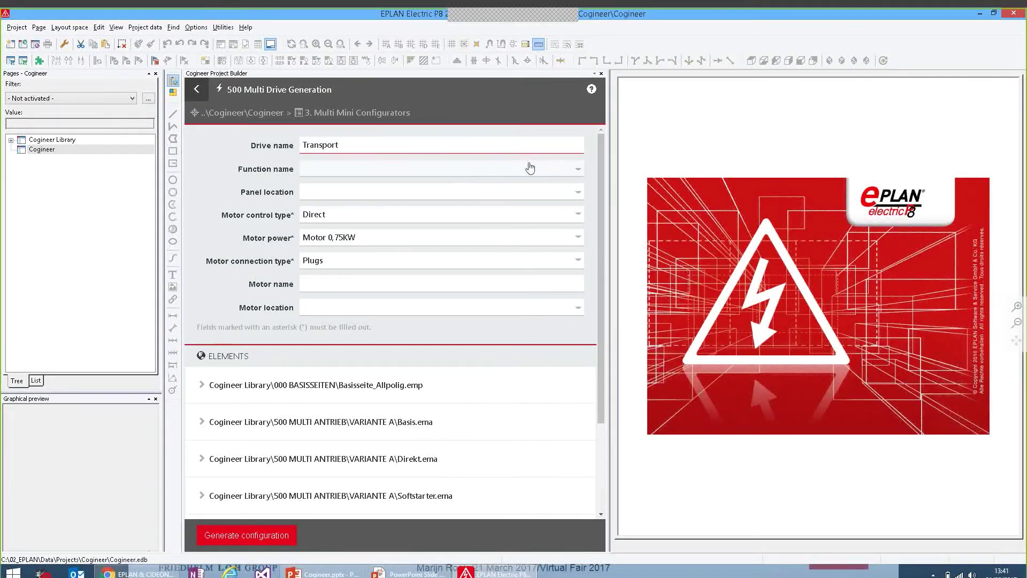
pyautogui.click(563, 176)
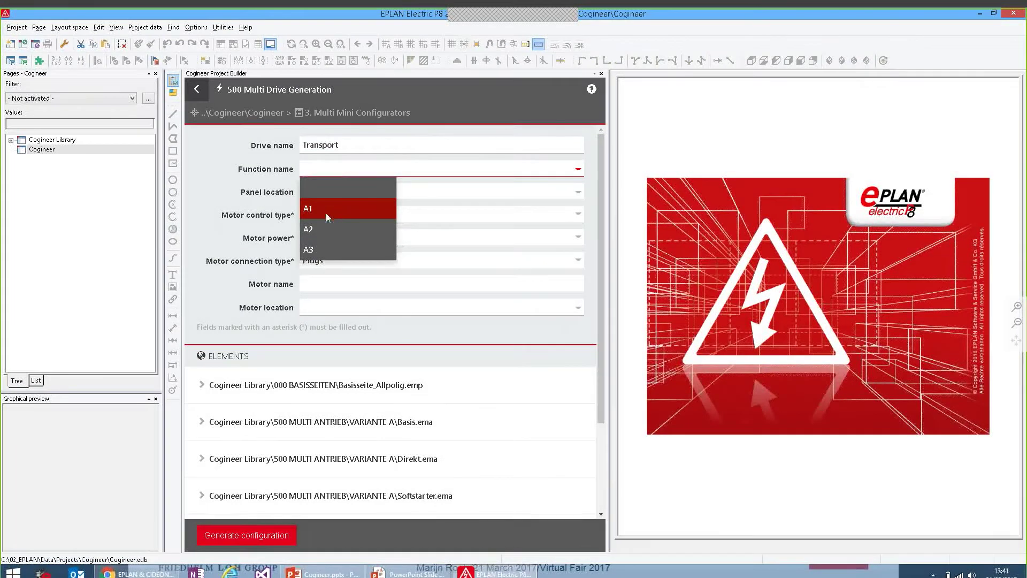
pyautogui.click(309, 209)
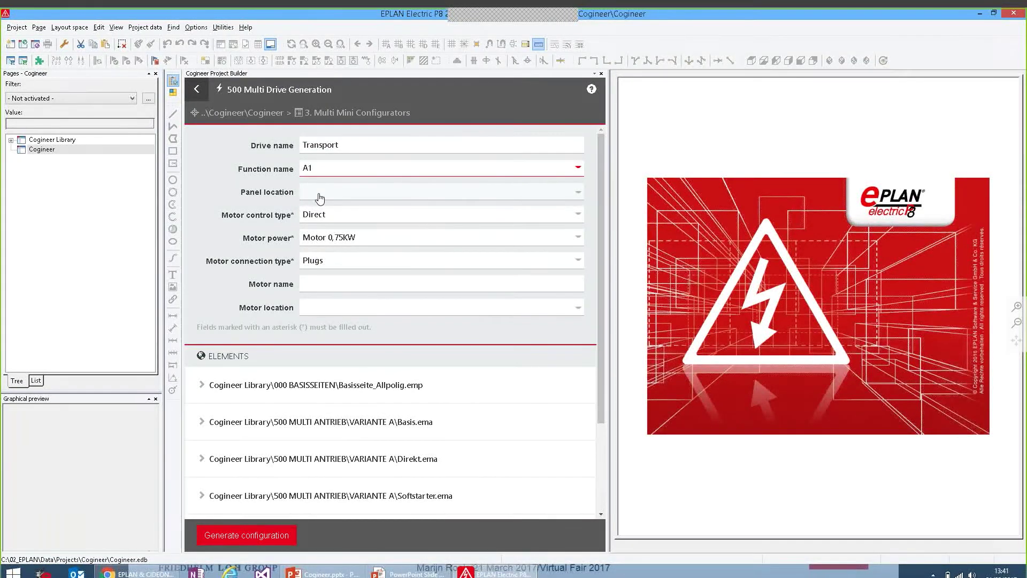
pyautogui.click(319, 195)
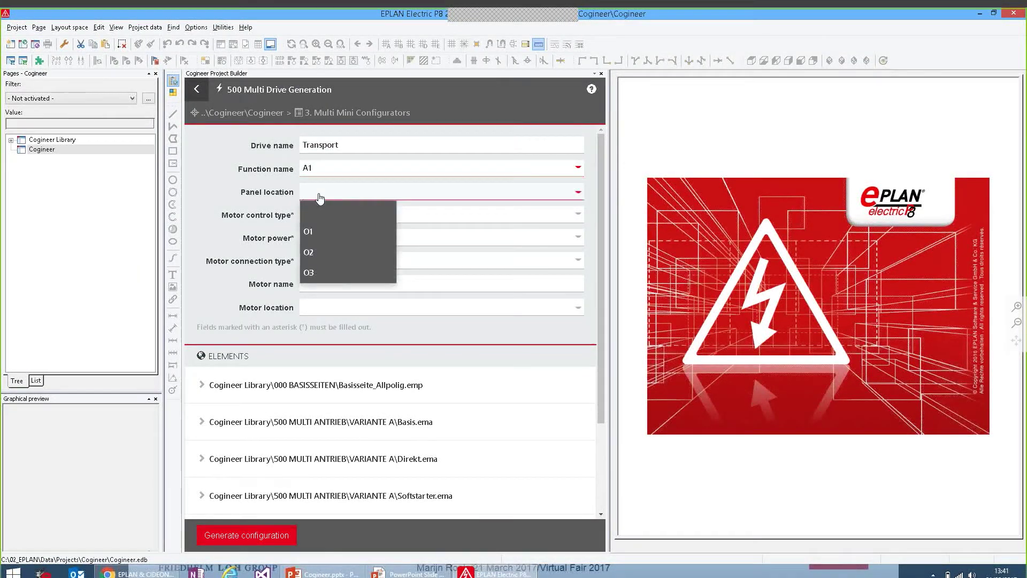
pyautogui.click(312, 231)
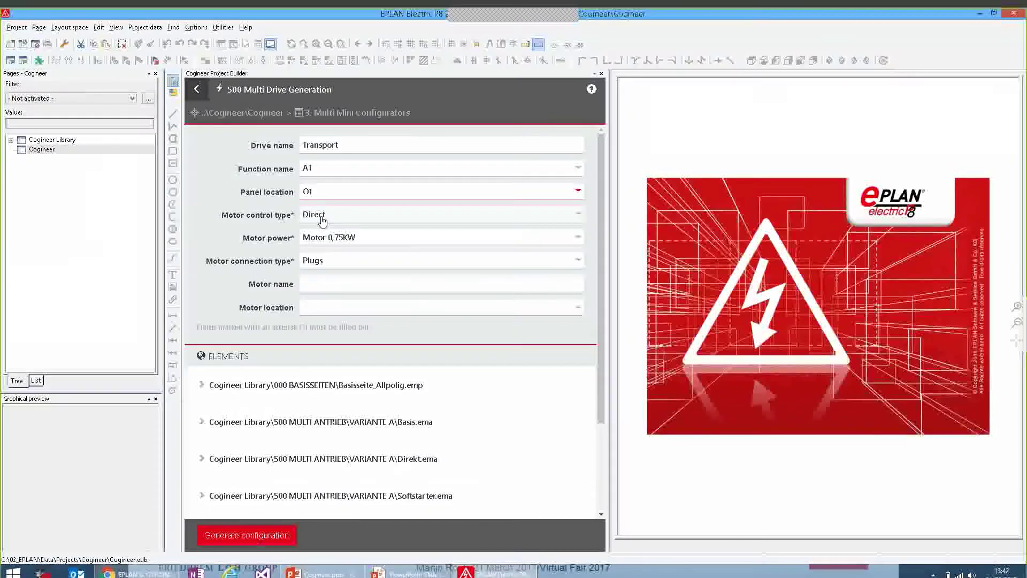
# Step: Choose Direct as motor control type, Motor 0,75KW as motor power and Terminals as motor connection type
pyautogui.click(320, 218)
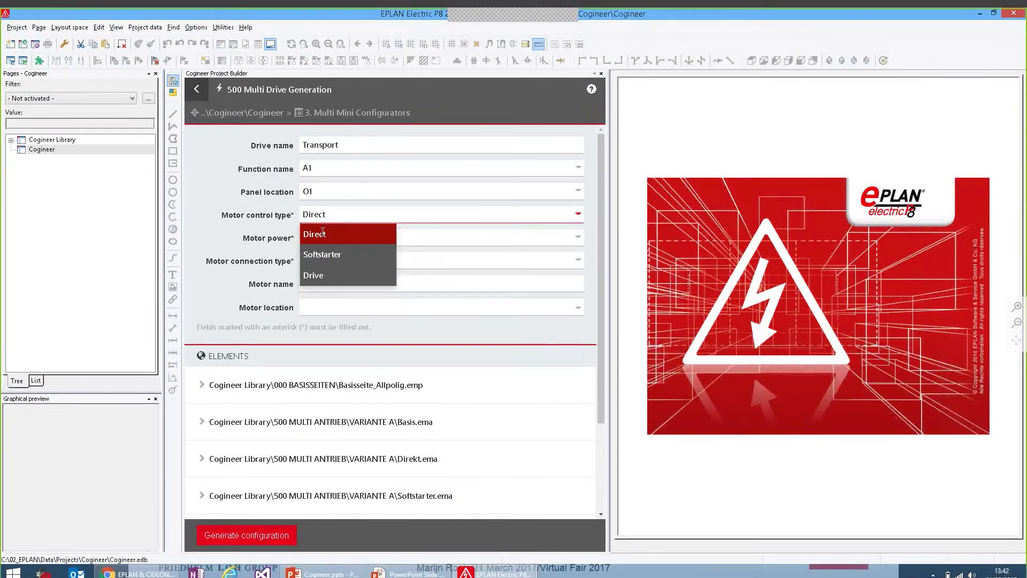
pyautogui.click(322, 233)
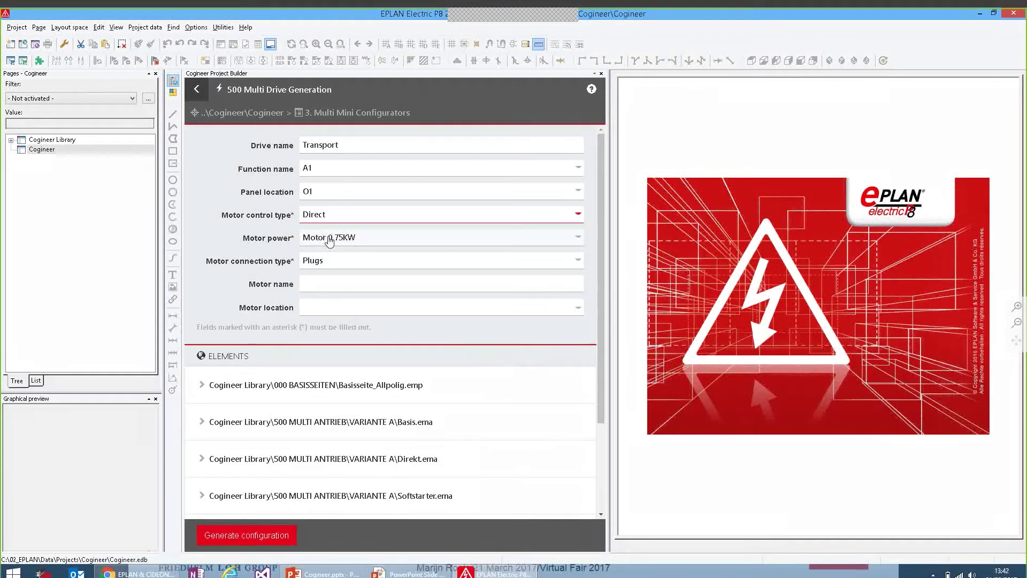
pyautogui.click(373, 240)
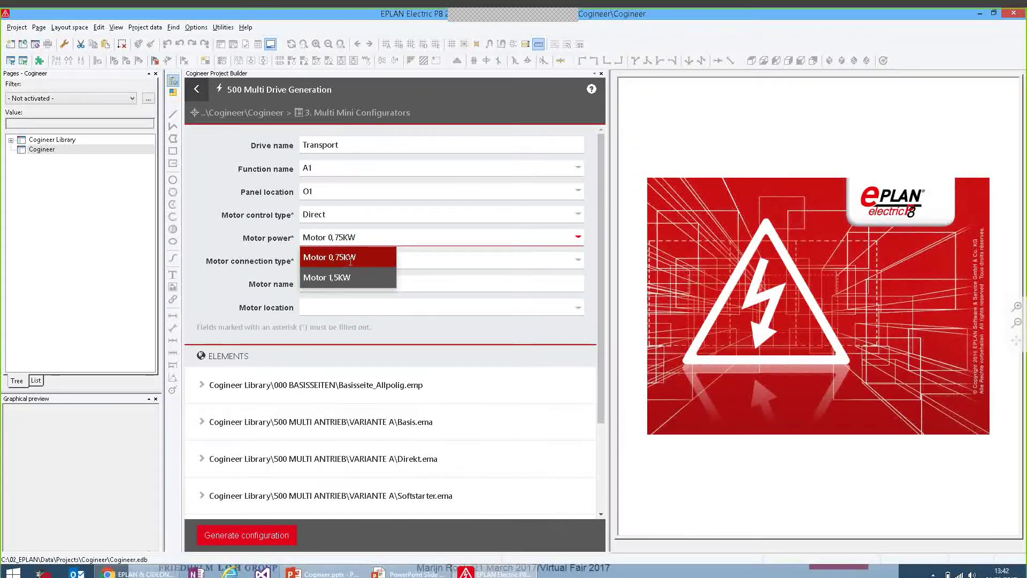
pyautogui.click(350, 258)
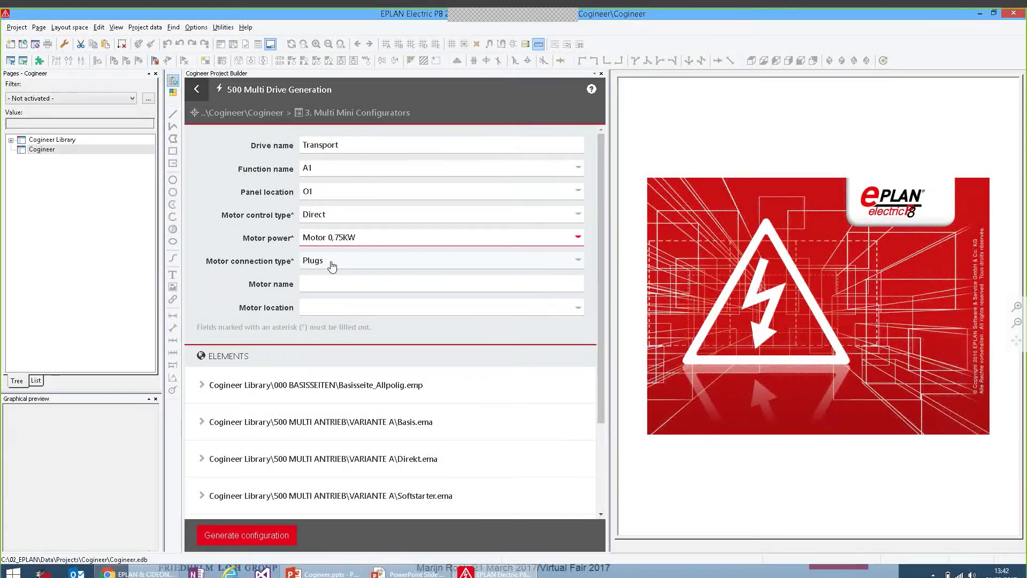
pyautogui.click(332, 266)
pyautogui.click(321, 300)
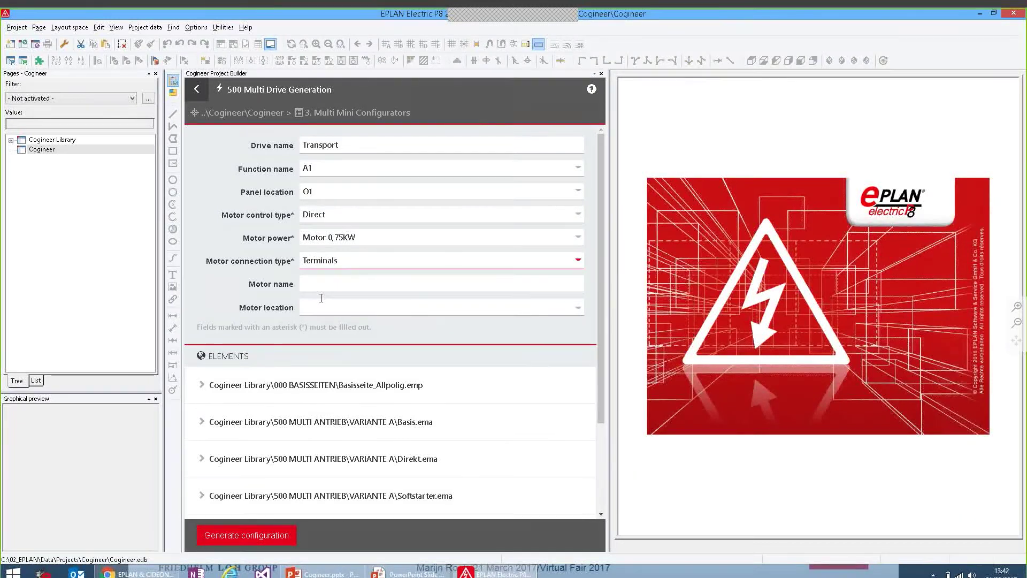
# Step: Name the motor M1, set its location to O10, and generate the drive configuration
pyautogui.click(321, 284)
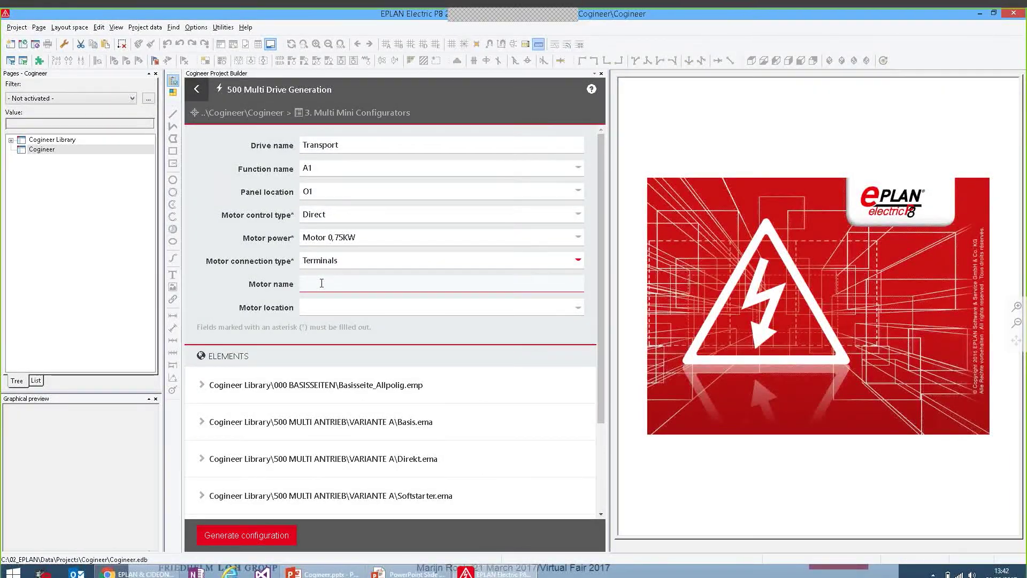
pyautogui.write('M1')
pyautogui.click(321, 307)
pyautogui.click(317, 351)
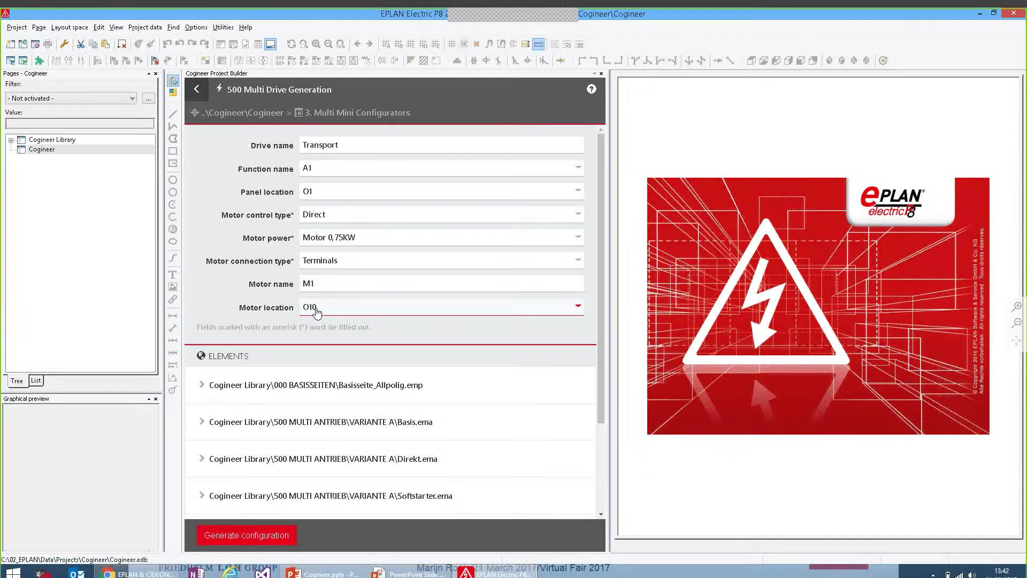
pyautogui.click(249, 535)
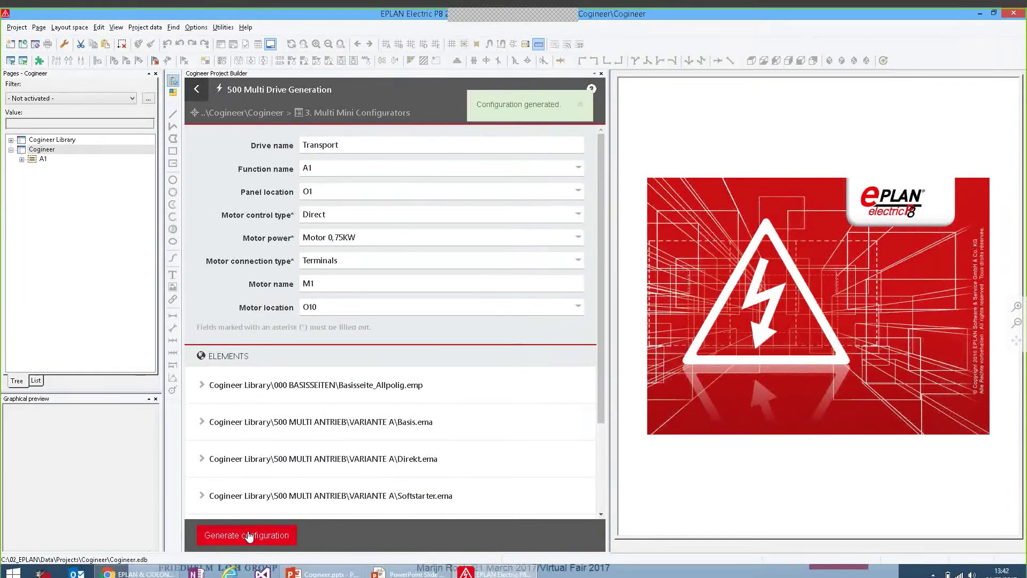
# Step: Display the circuit diagram page 1 Transport under A1, O1 (Main Panel), and look at the motor circuit close up
pyautogui.click(21, 159)
pyautogui.click(32, 169)
pyautogui.click(43, 178)
pyautogui.doubleClick(73, 188)
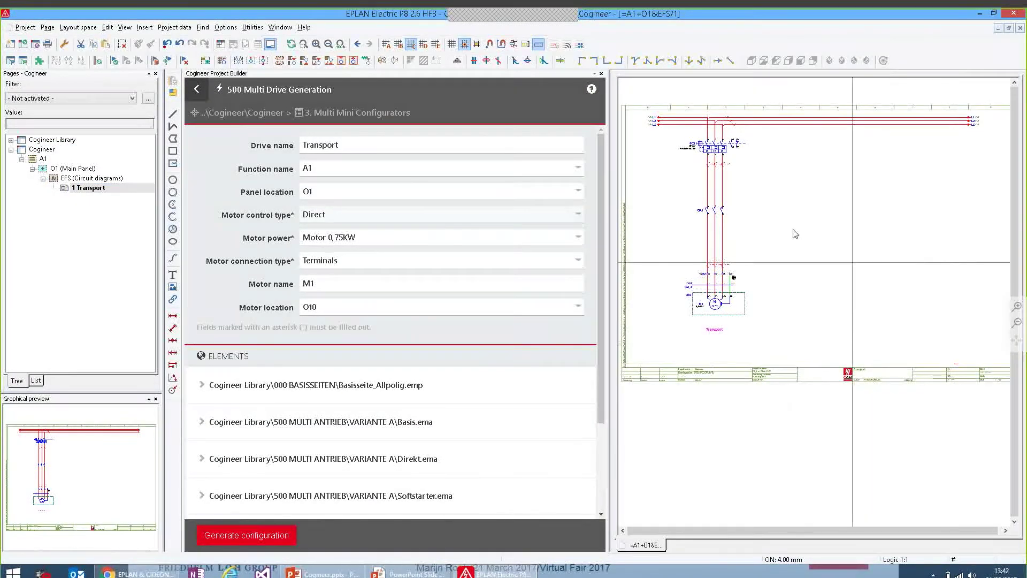
pyautogui.scroll(2, 684, 197)
pyautogui.moveTo(708, 285); pyautogui.dragTo(742, 360, button='middle')
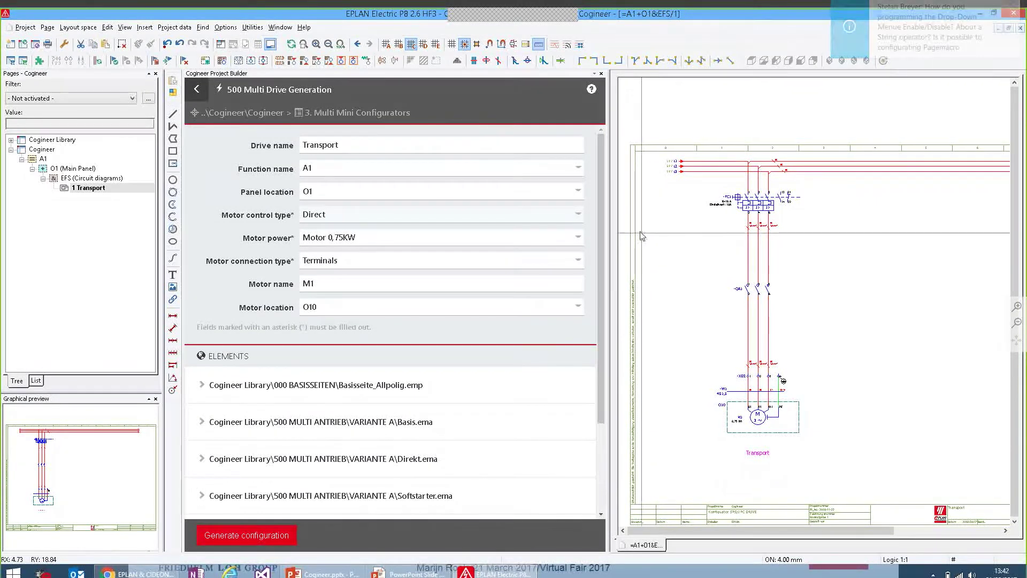
# Step: Set the function name to A2, motor control type to Softstarter, motor power to Motor 1,5KW and motor connection type to Plugs
pyautogui.click(321, 175)
pyautogui.click(319, 223)
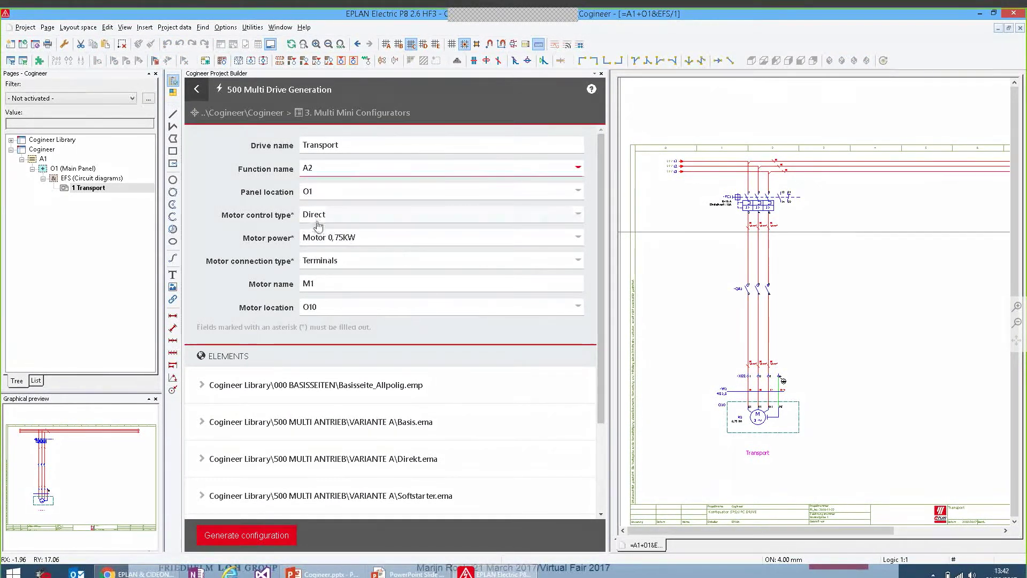
pyautogui.click(326, 223)
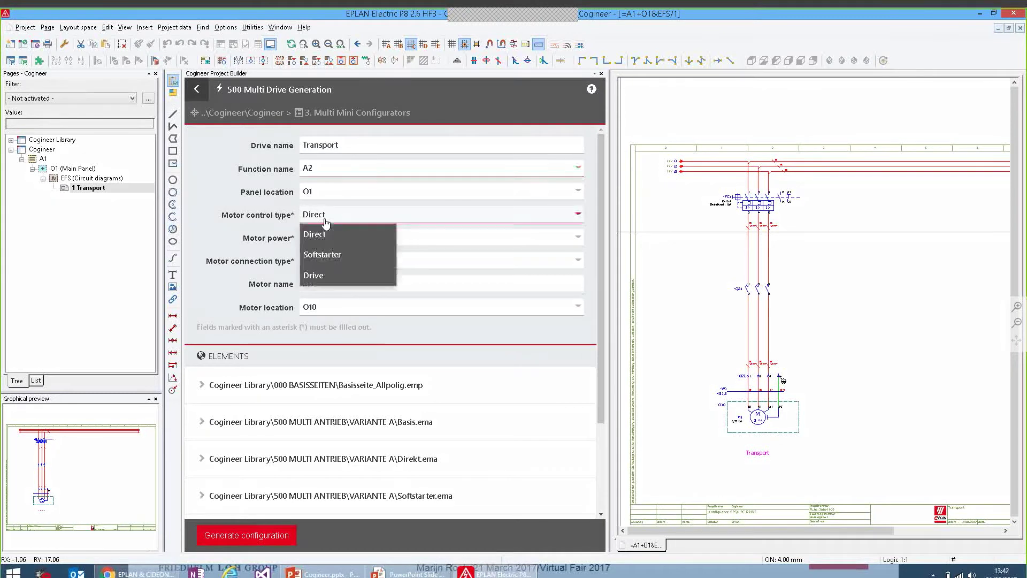
pyautogui.click(318, 255)
pyautogui.click(332, 242)
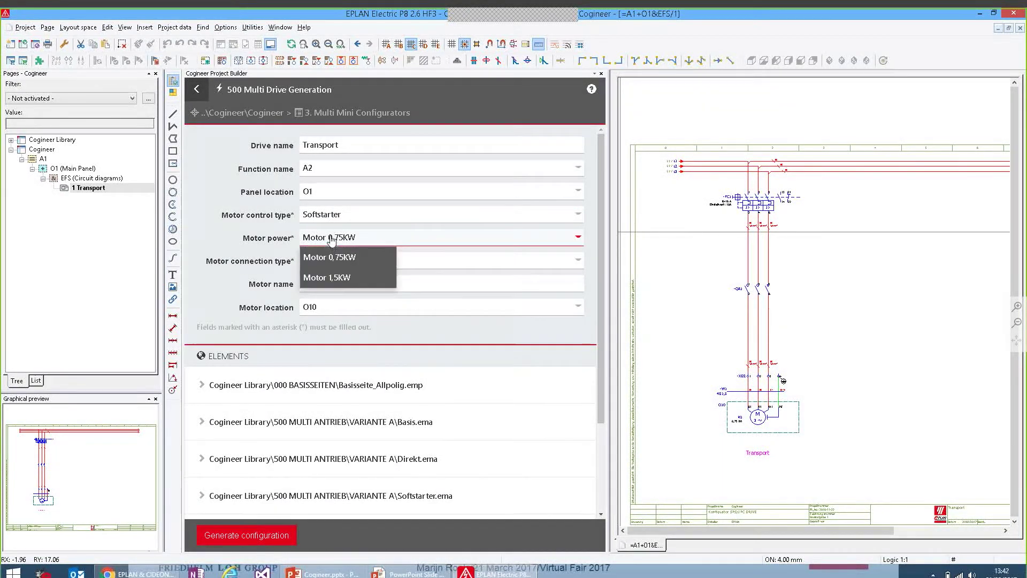
pyautogui.click(332, 273)
pyautogui.click(333, 271)
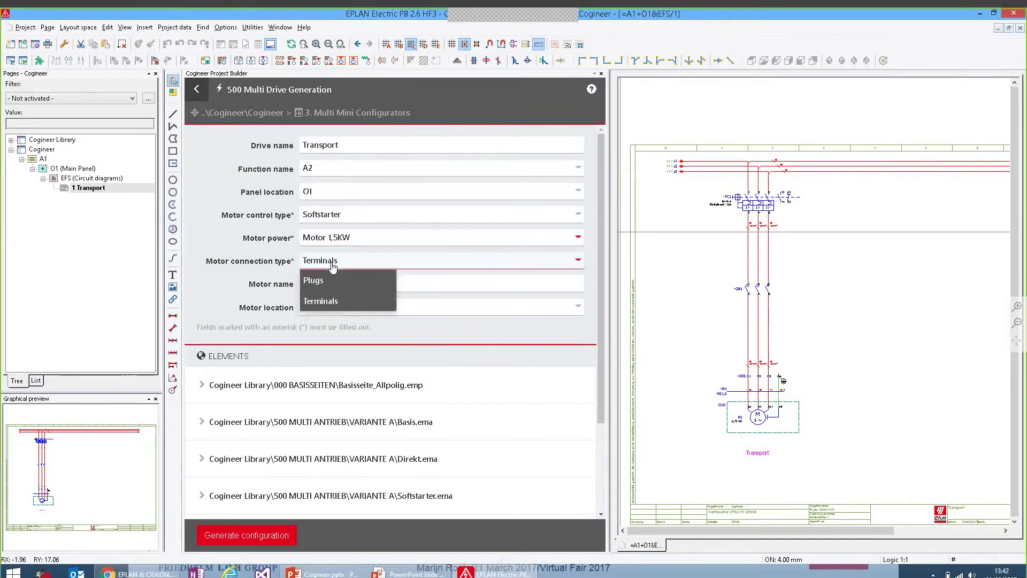
pyautogui.click(389, 279)
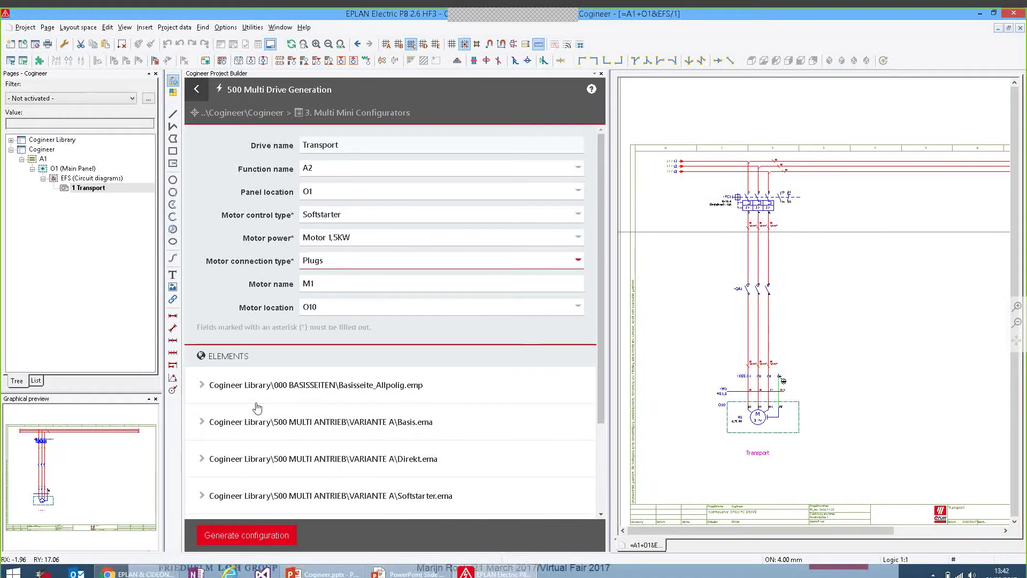
# Step: Generate the softstarter drive configuration and display its Transport circuit diagram page under A2
pyautogui.click(237, 537)
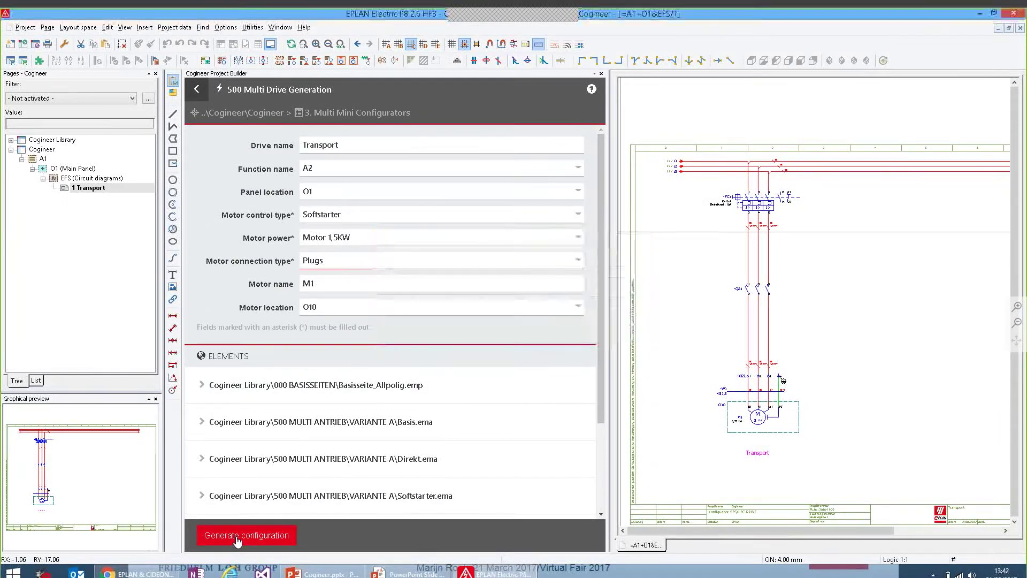
pyautogui.click(87, 226)
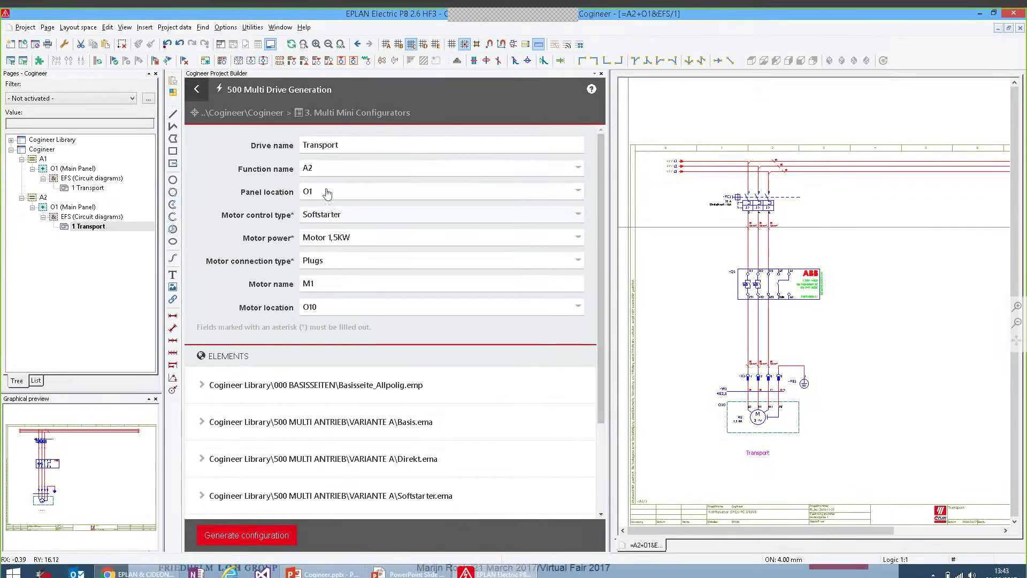
# Step: Set the function name to A3, motor control type to Drive, motor power to Motor 0,75KW and motor connection type to Terminals
pyautogui.click(320, 169)
pyautogui.click(309, 250)
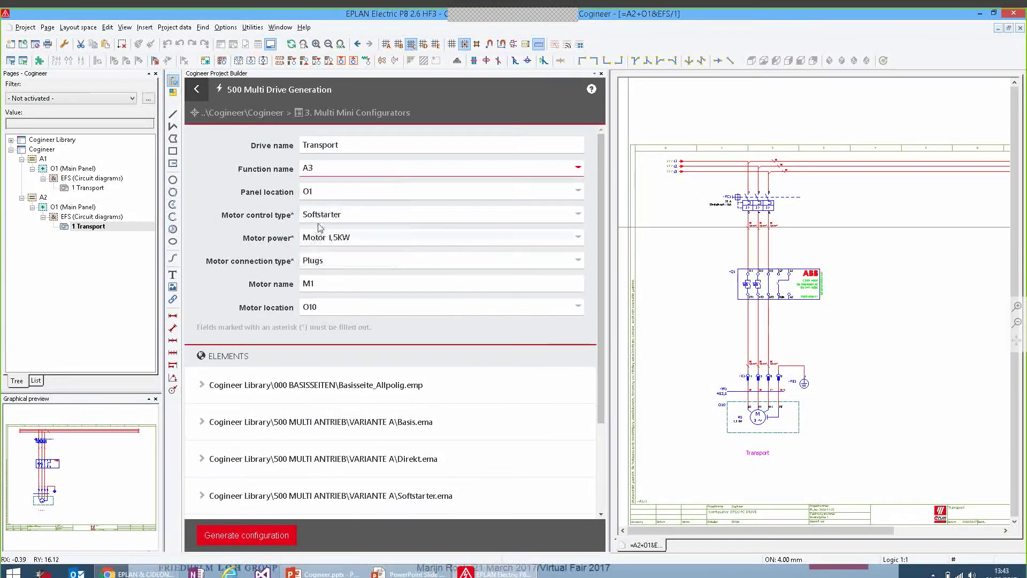
pyautogui.click(318, 214)
pyautogui.click(321, 276)
pyautogui.click(327, 238)
pyautogui.click(328, 255)
pyautogui.click(332, 267)
pyautogui.click(321, 298)
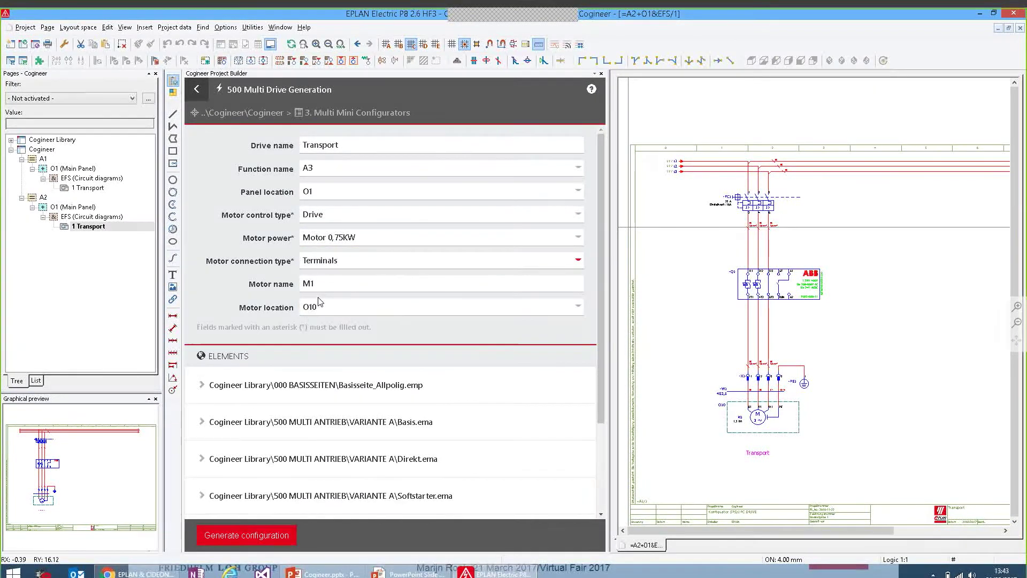
# Step: Generate the Drive-type configuration and display its Transport circuit diagram page under A3
pyautogui.click(265, 539)
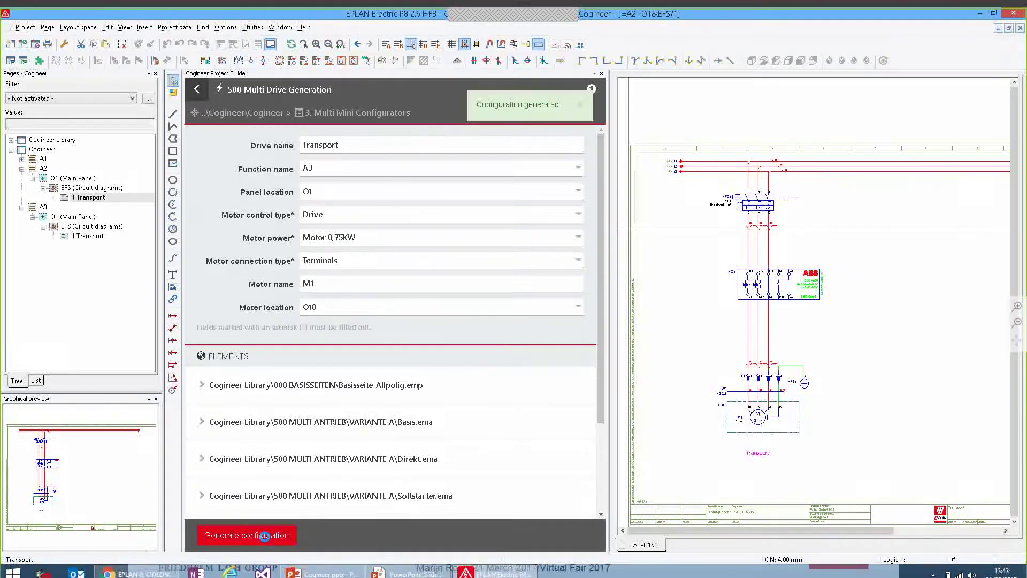
pyautogui.click(87, 237)
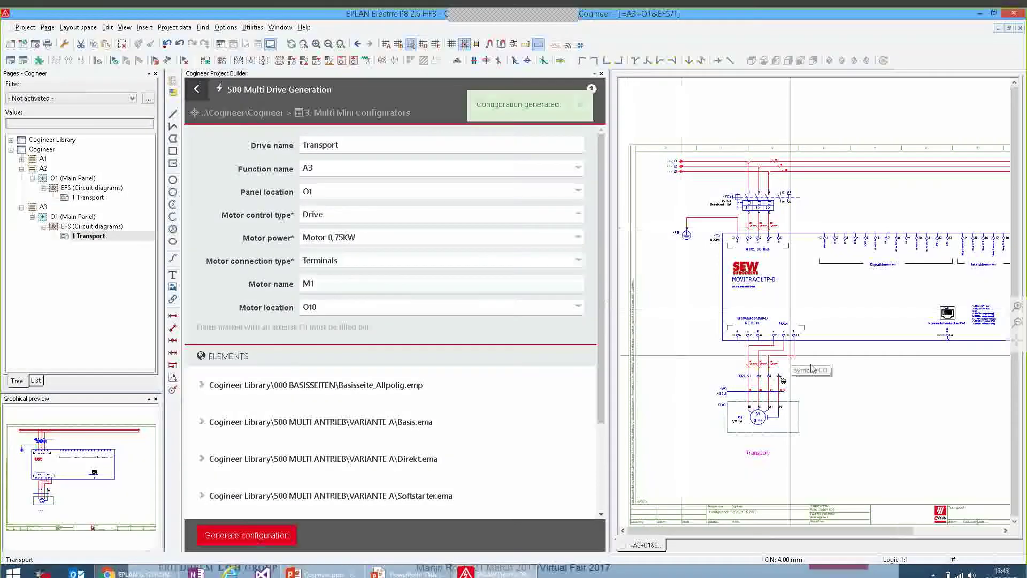
pyautogui.scroll(-1, 797, 364)
pyautogui.scroll(1, 819, 374)
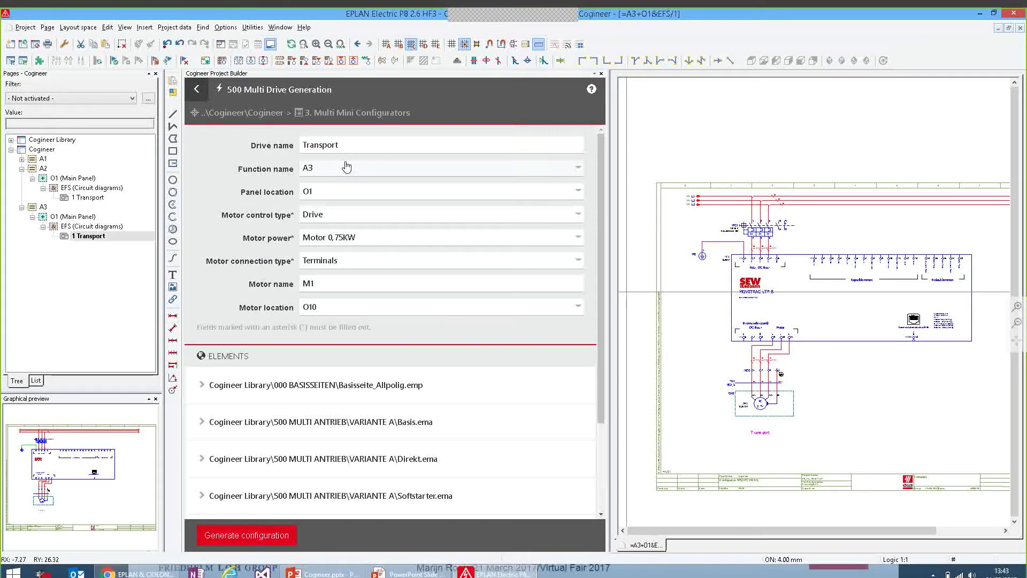
# Step: Open the 510 Multi Fluid Cylinder configurator and delete the generated A1, A2 and A3 pages from the Cogineer project
pyautogui.click(198, 90)
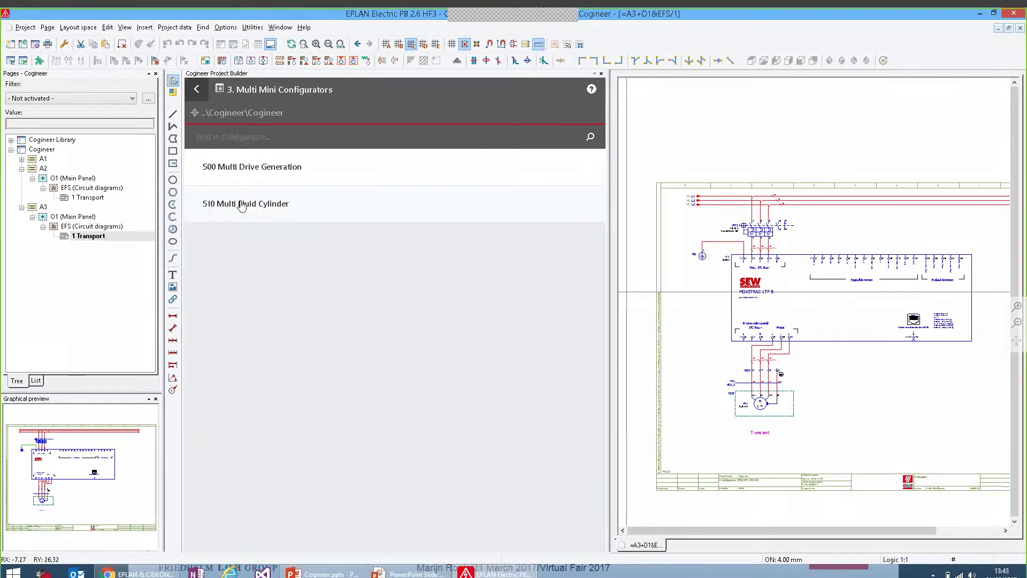
pyautogui.click(292, 210)
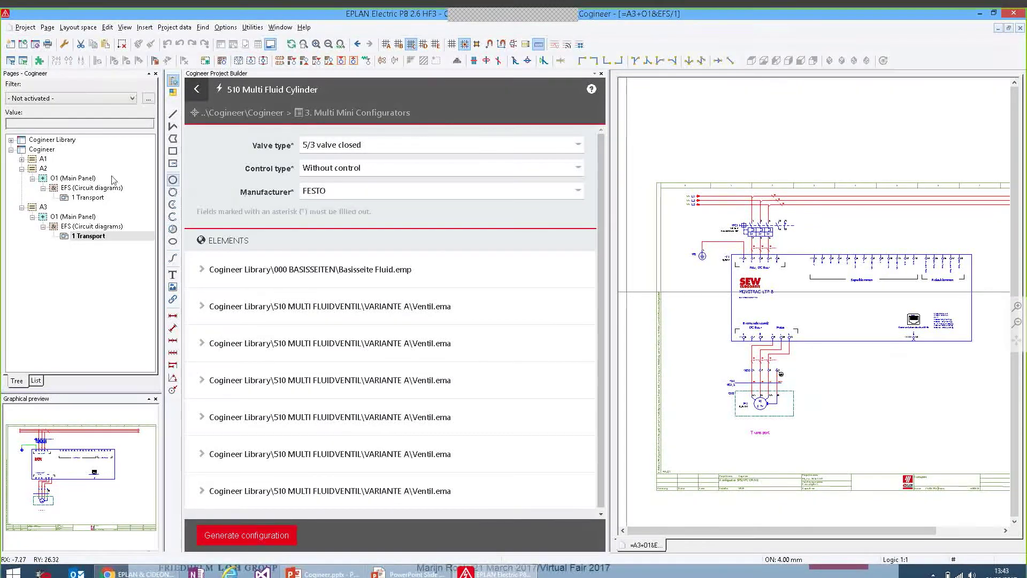
pyautogui.click(41, 159)
pyautogui.keyDown('shift'); pyautogui.click(45, 207); pyautogui.keyUp('shift')
pyautogui.press('Delete')
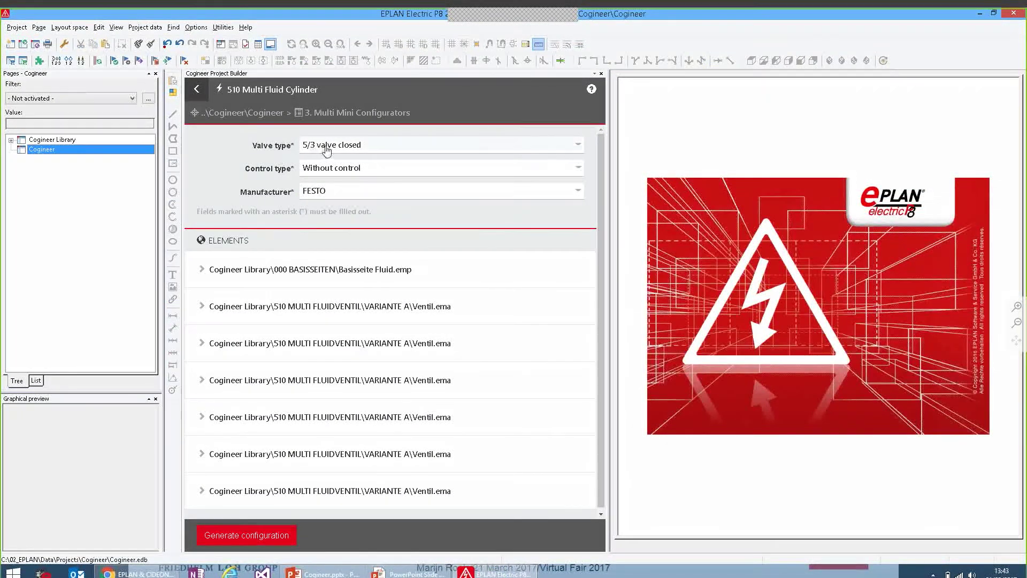
# Step: Choose 3/2 valve open as valve type and FESTO as manufacturer, and generate the valve configuration
pyautogui.click(327, 147)
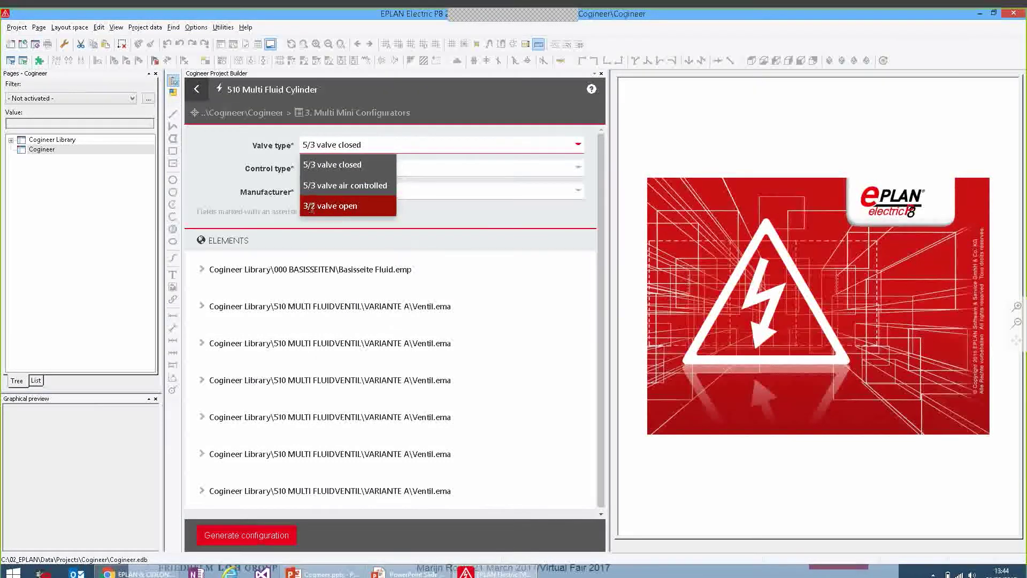
pyautogui.click(311, 208)
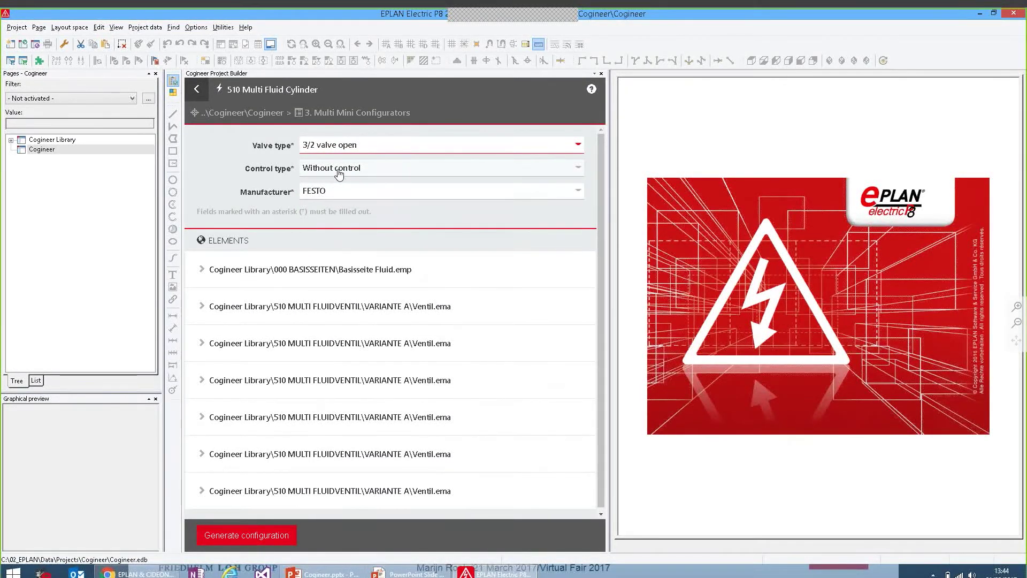
pyautogui.click(332, 194)
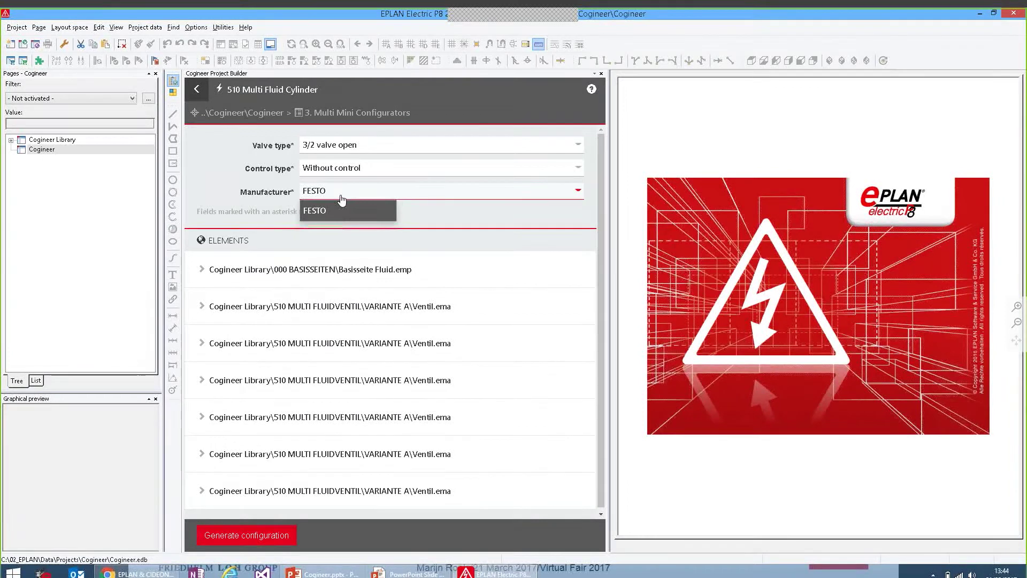
pyautogui.click(339, 206)
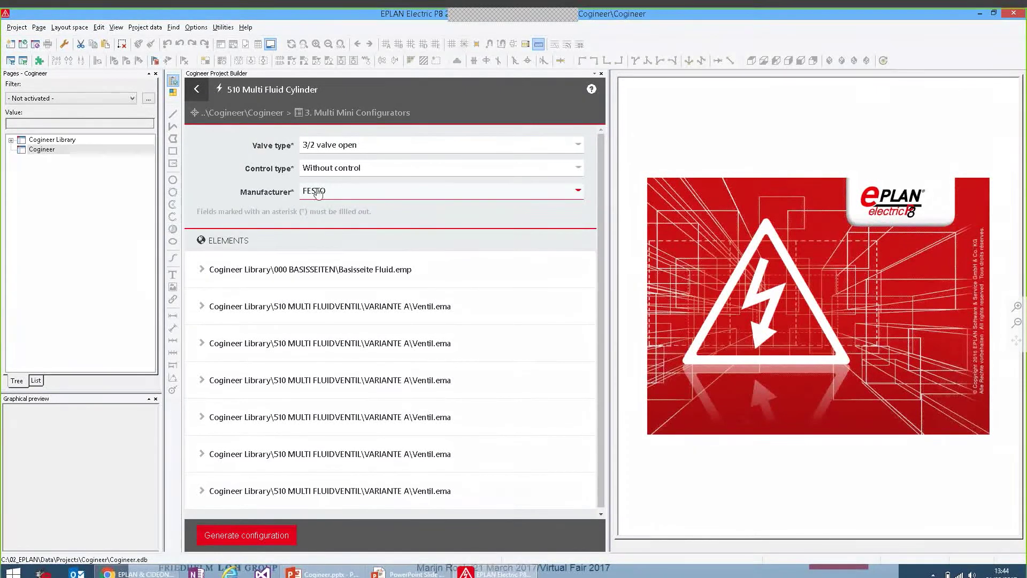
pyautogui.click(236, 540)
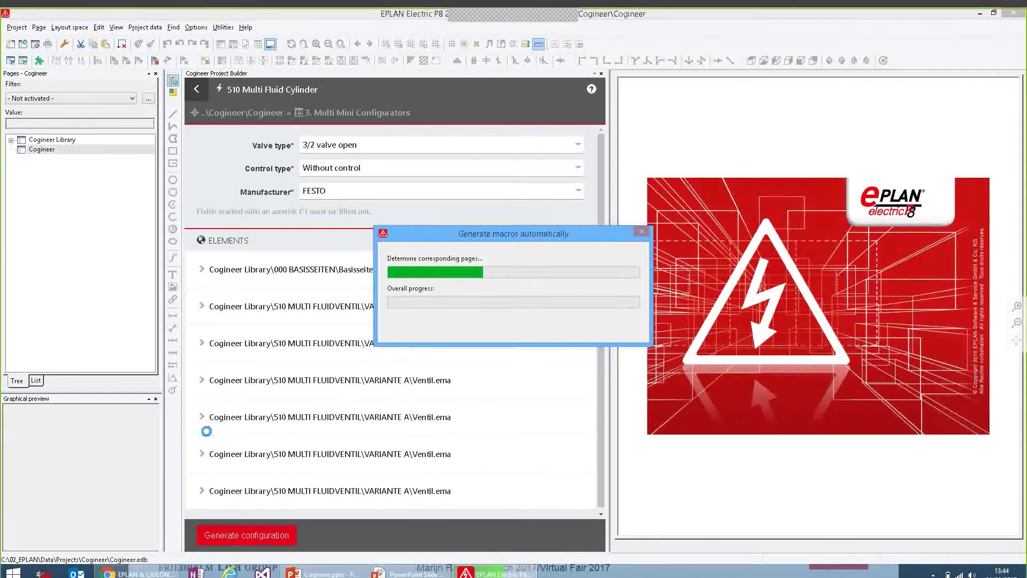
# Step: Display the generated page under TEMP and look at the 3/2 valve symbol close up
pyautogui.click(47, 160)
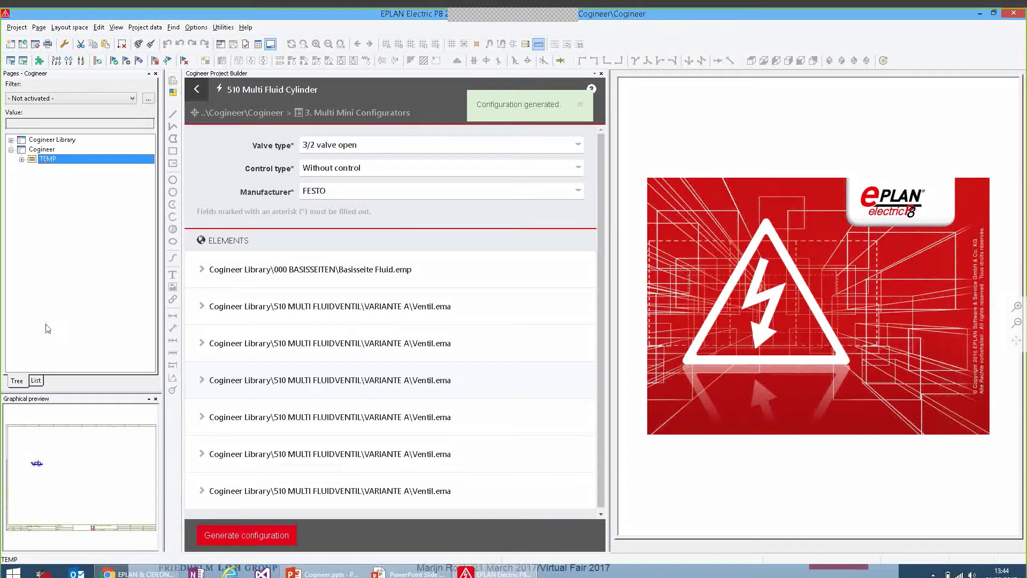
pyautogui.doubleClick(53, 470)
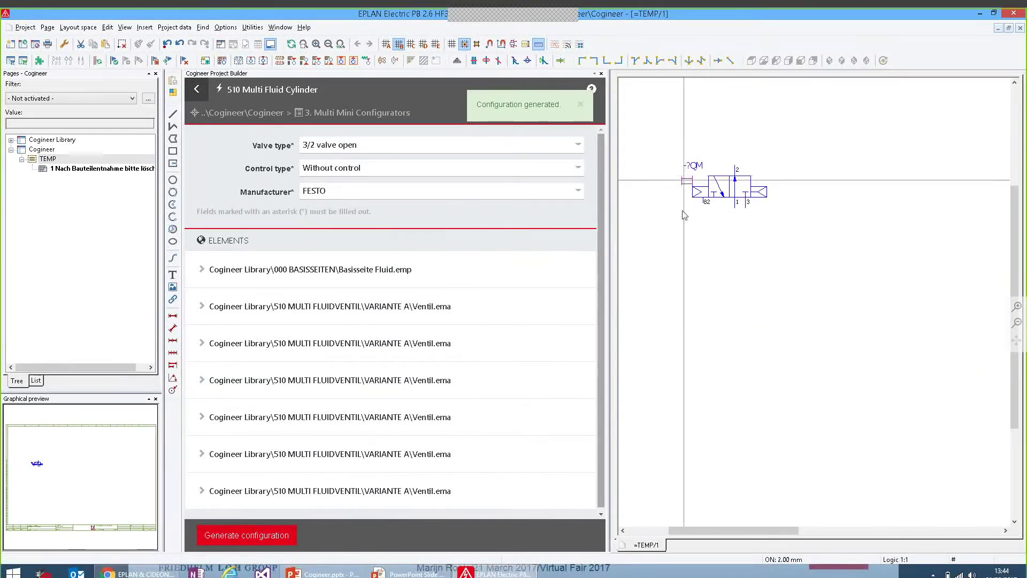
pyautogui.scroll(1, 685, 215)
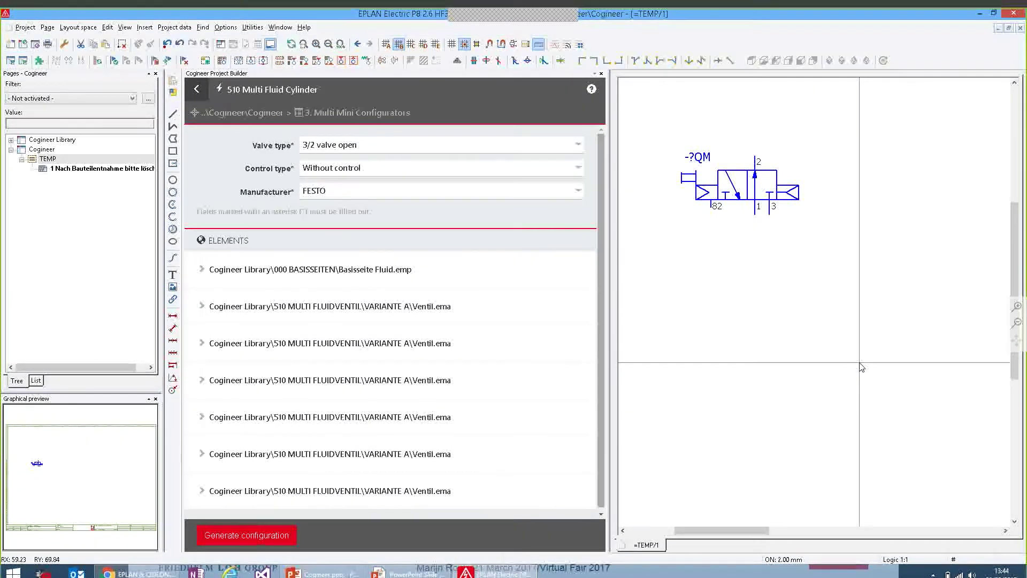
# Step: Set the valve type to 5/3 valve air controlled and the control type to Electric control, and generate the configuration
pyautogui.click(372, 151)
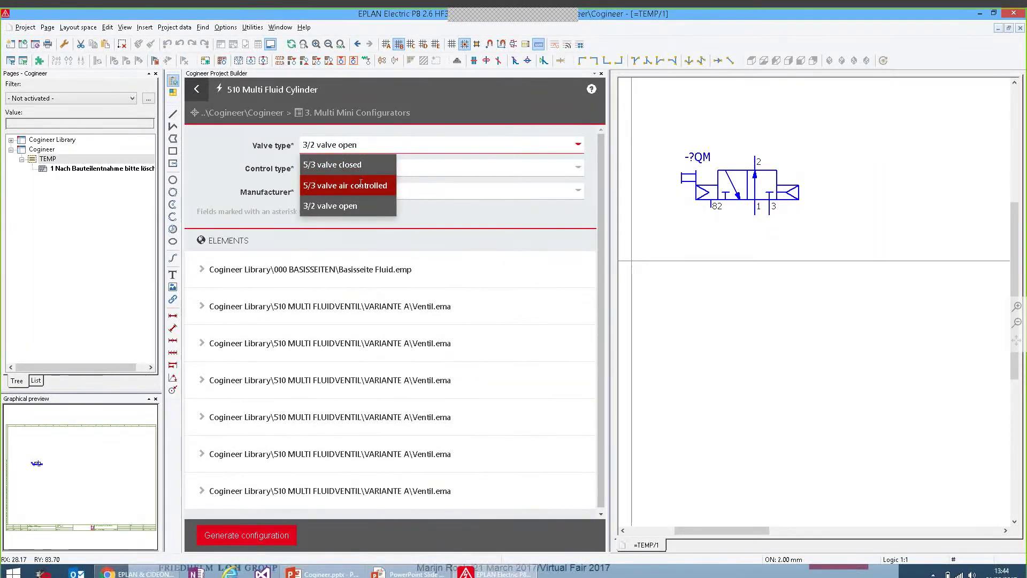
pyautogui.click(361, 185)
pyautogui.click(371, 169)
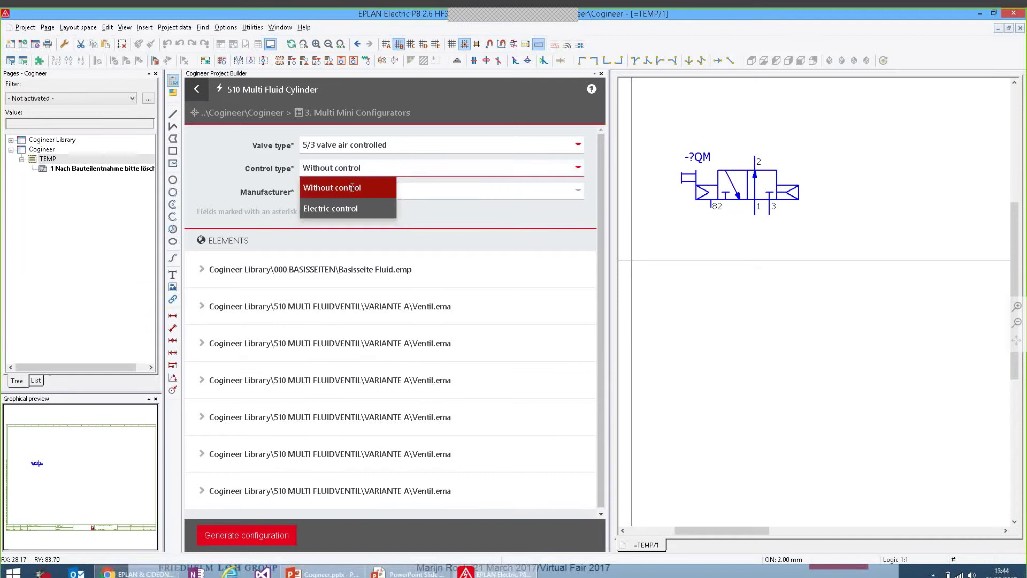
pyautogui.click(337, 208)
pyautogui.click(217, 546)
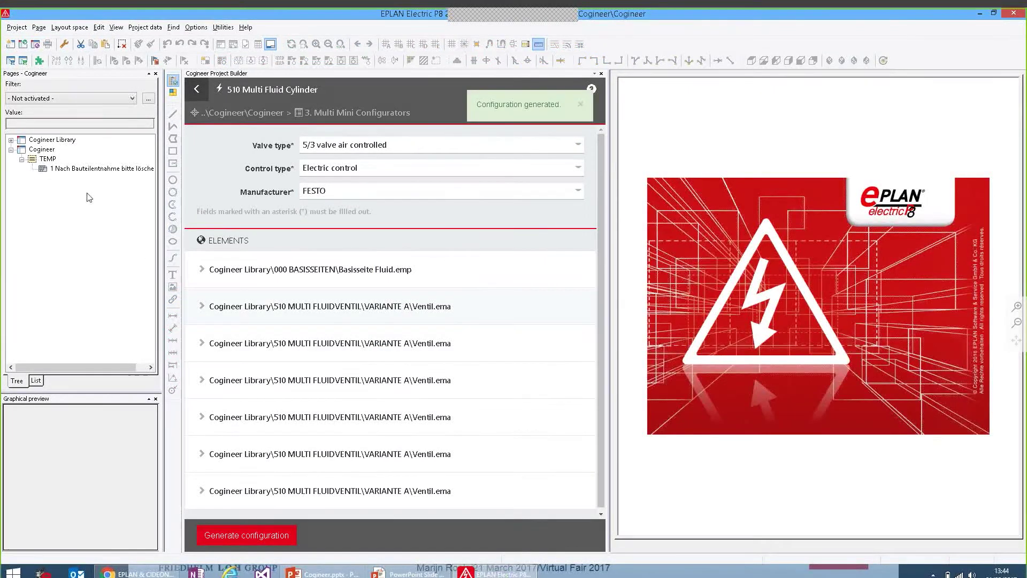
# Step: Display the regenerated TEMP page and look at the electrically controlled 5/3 valve symbol close up
pyautogui.doubleClick(70, 169)
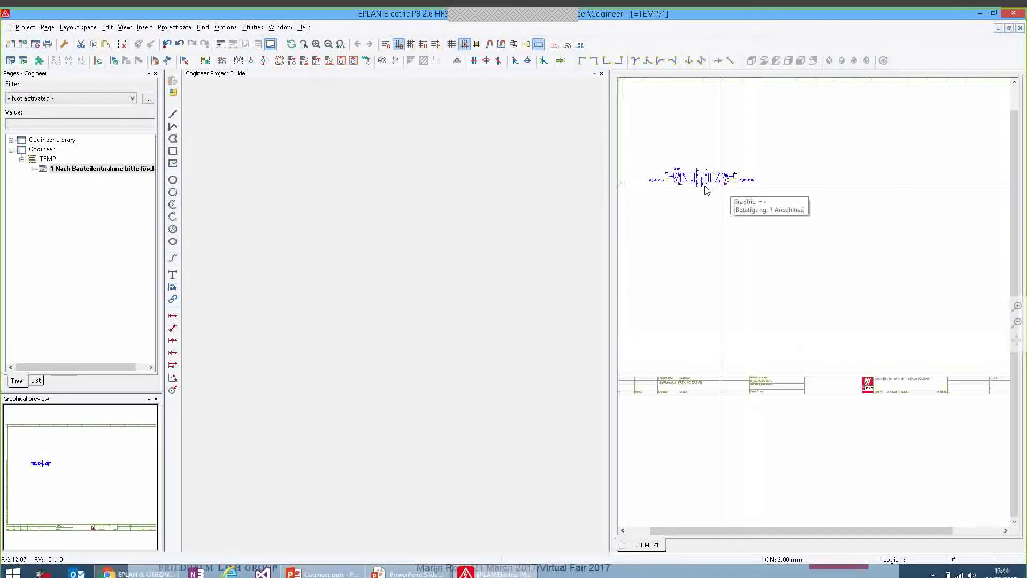
pyautogui.scroll(2, 856, 255)
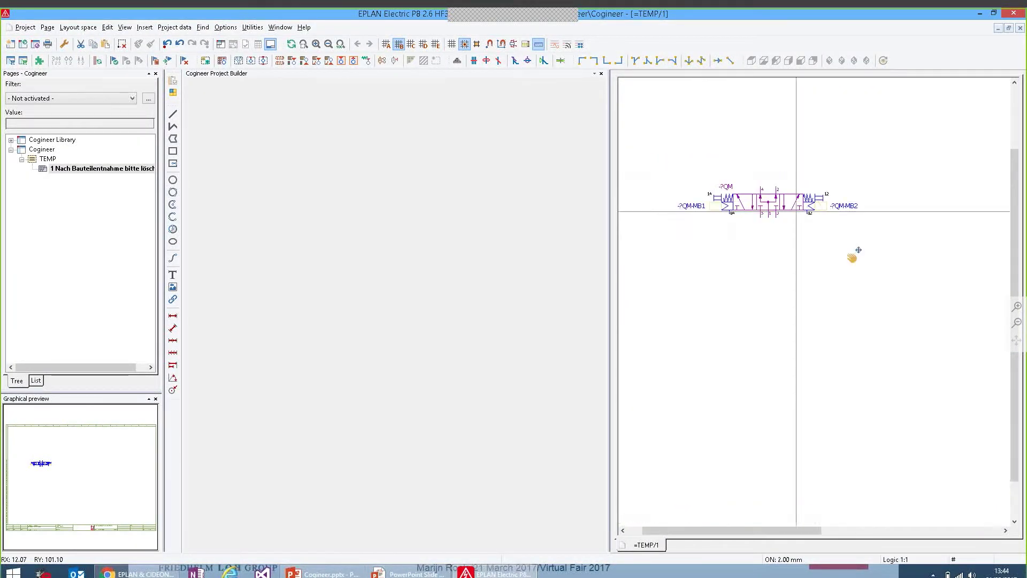
pyautogui.scroll(2, 860, 253)
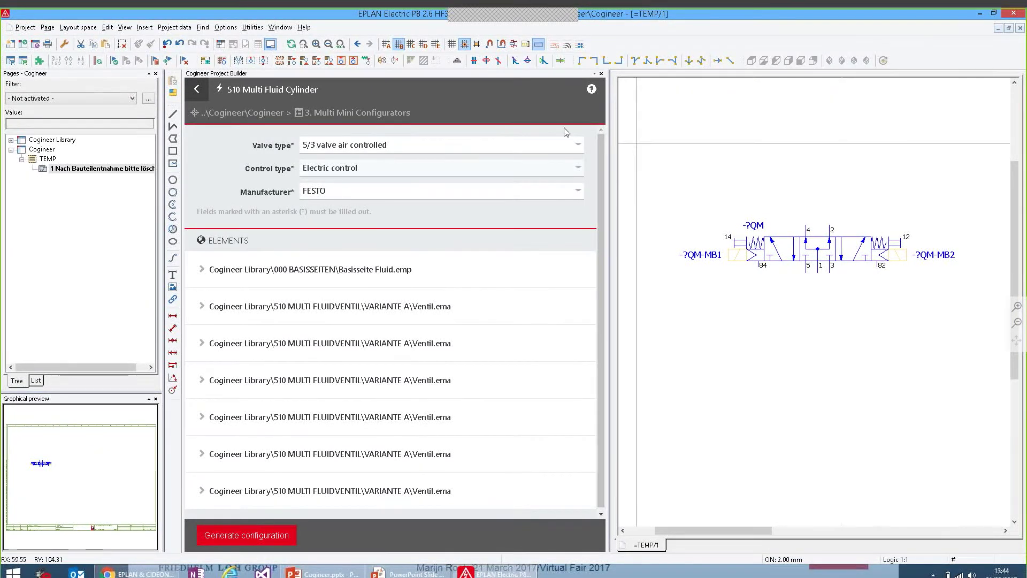
# Step: Return to the configurator overview and open the 4. Example configurator group
pyautogui.click(197, 90)
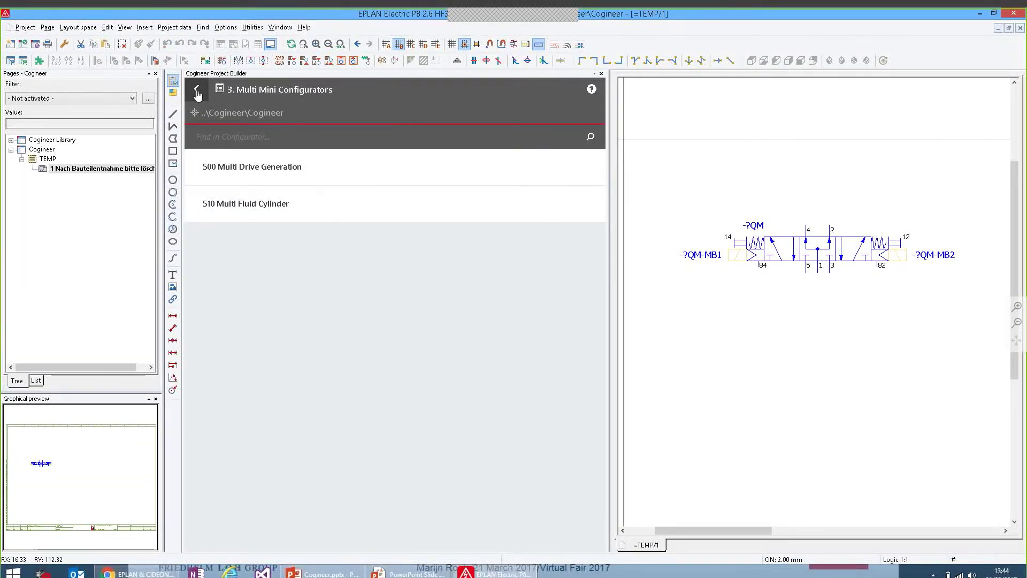
pyautogui.click(197, 92)
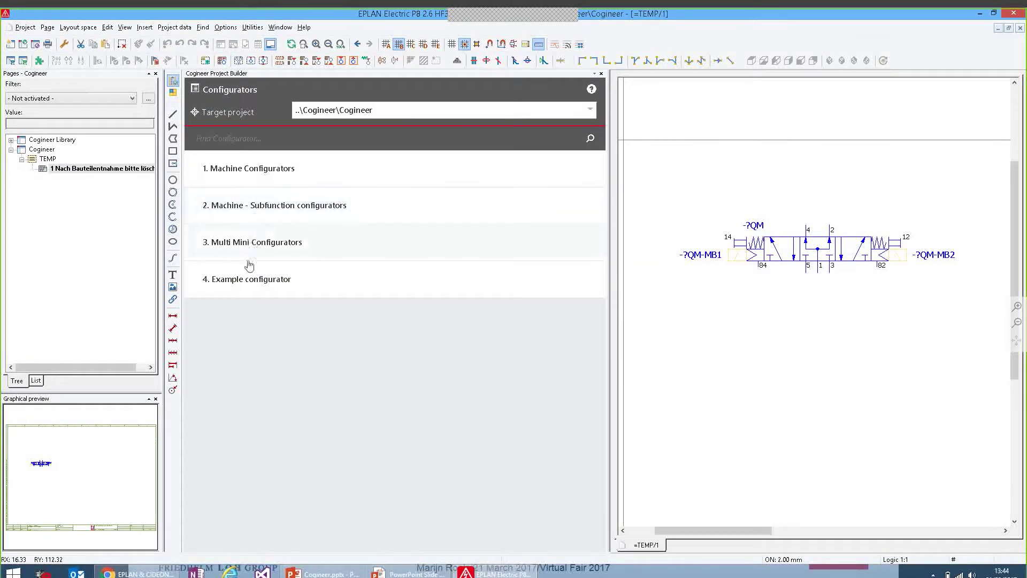
pyautogui.click(243, 283)
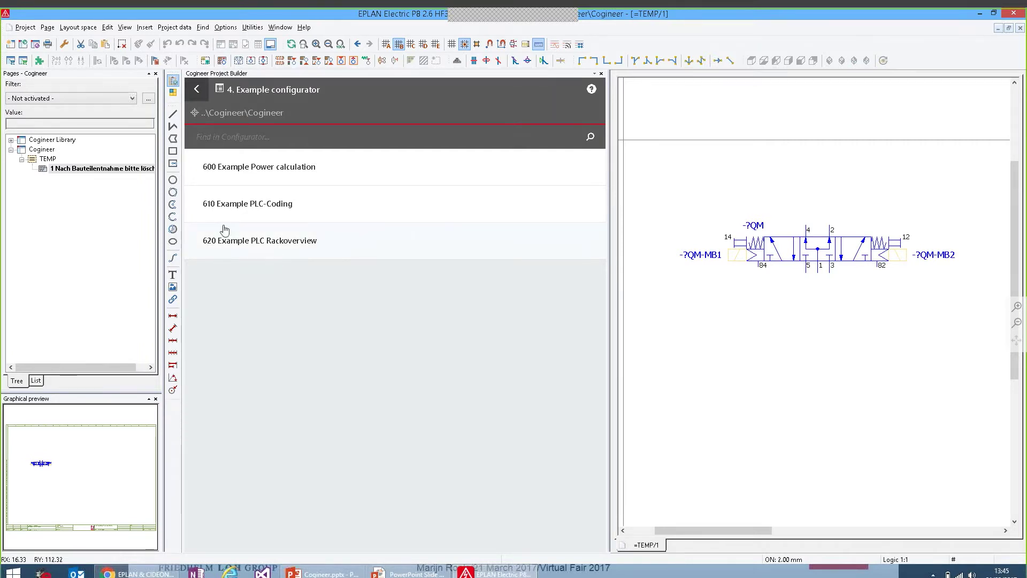
# Step: Delete the TEMP structure with its page from the Cogineer project
pyautogui.click(49, 160)
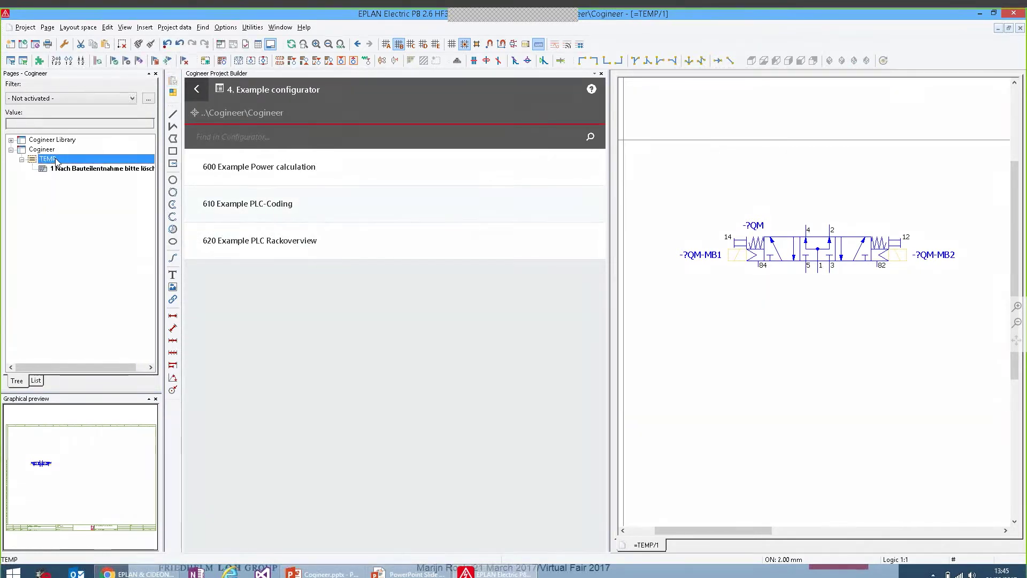
pyautogui.press('Delete')
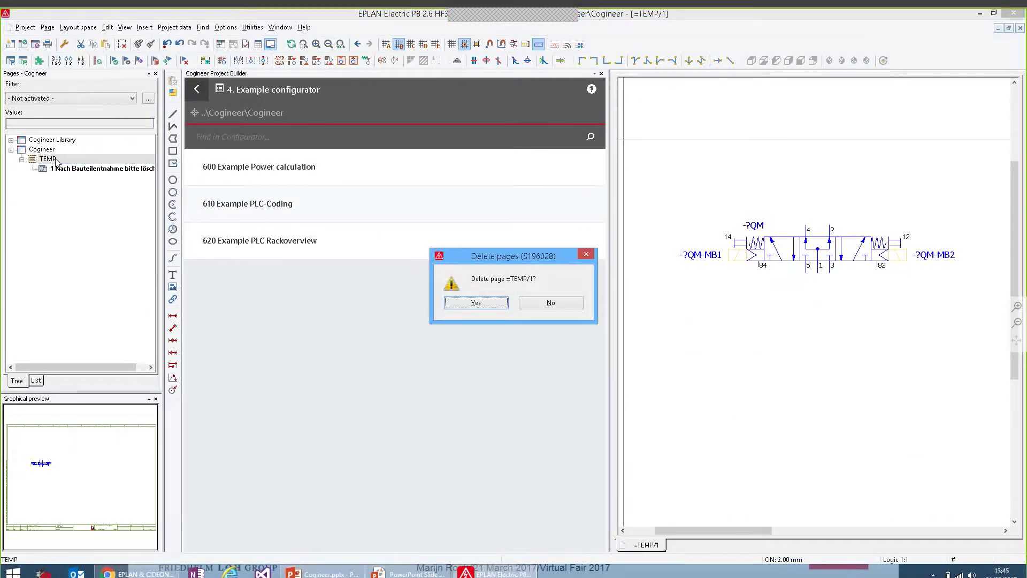
pyautogui.click(493, 304)
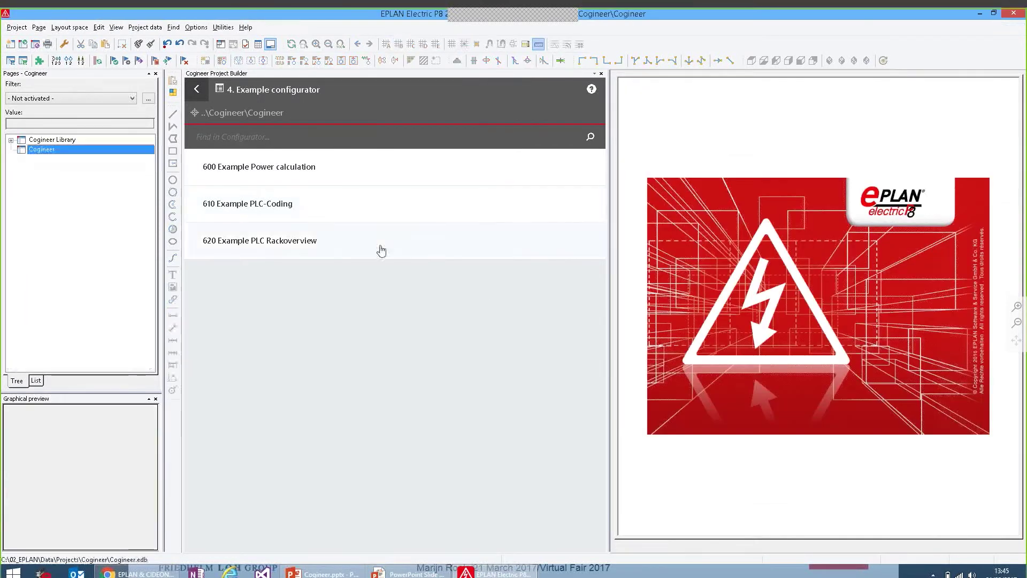
# Step: Open the 620 Example PLC Rackoverview configurator and set the PLC function to A3 and the PLC location to O1
pyautogui.click(281, 245)
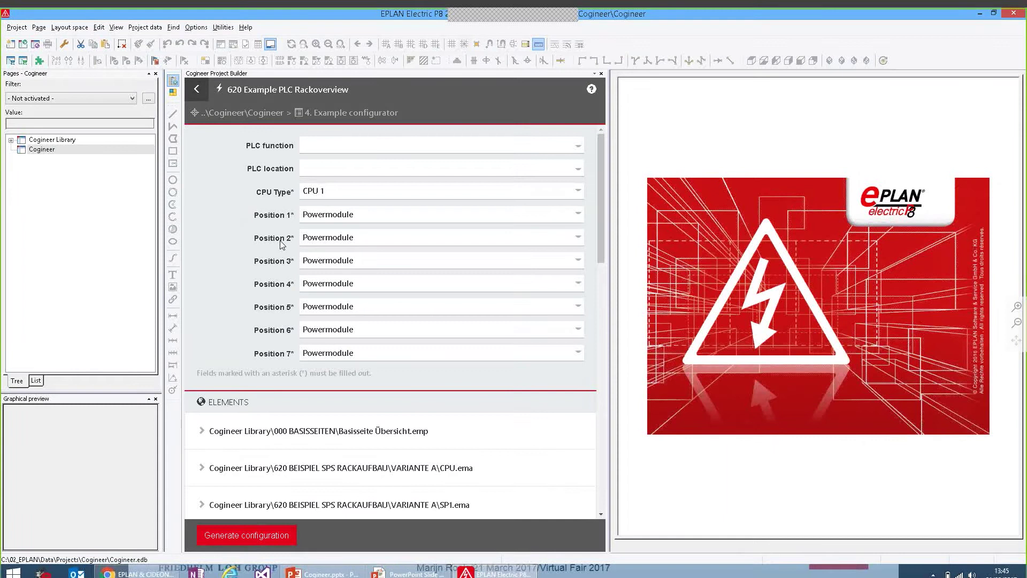
pyautogui.click(316, 143)
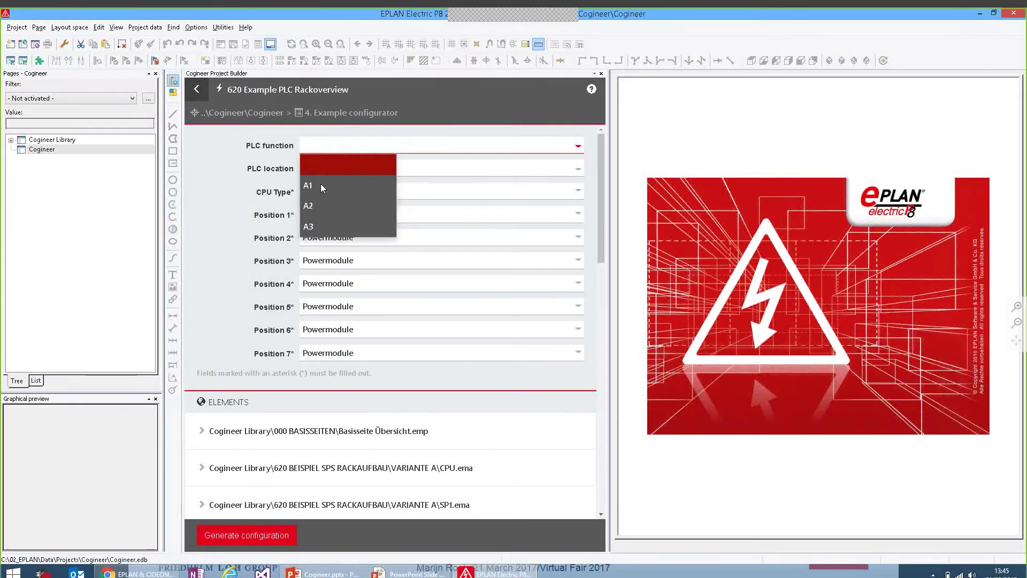
pyautogui.click(314, 226)
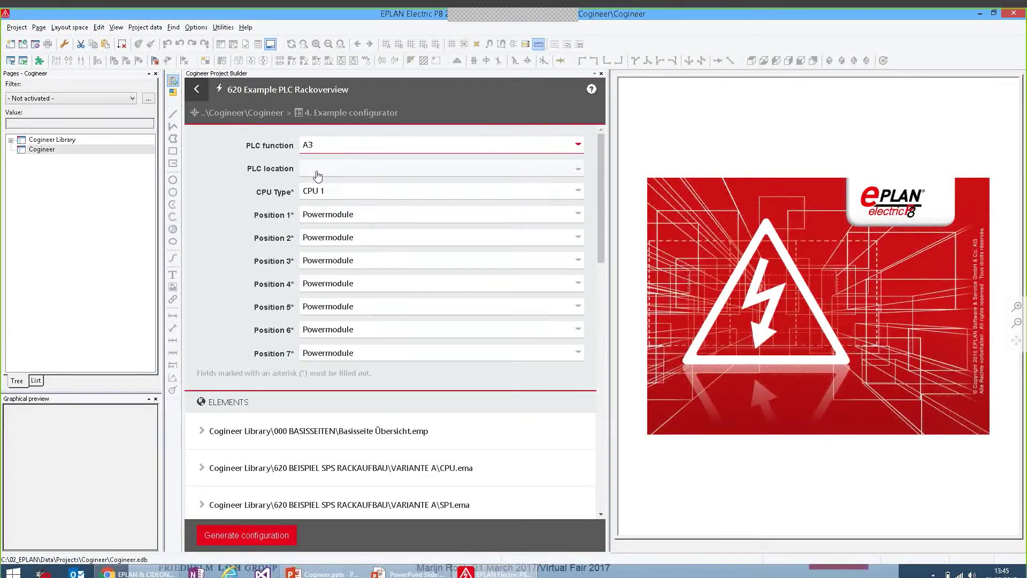
pyautogui.click(318, 171)
pyautogui.click(317, 208)
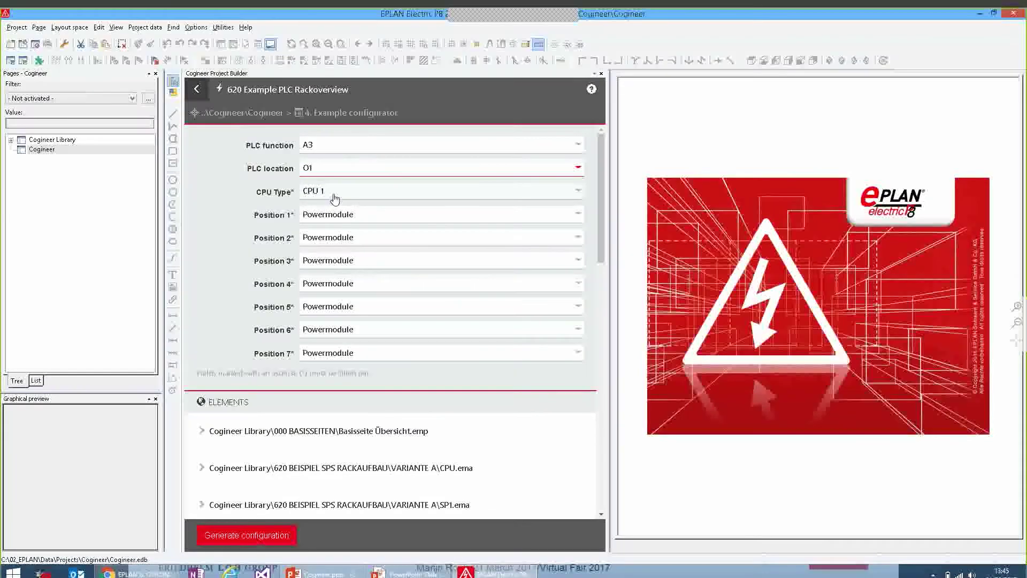
# Step: Assign an Input card to rack Positions 1, 2 and 3
pyautogui.click(331, 216)
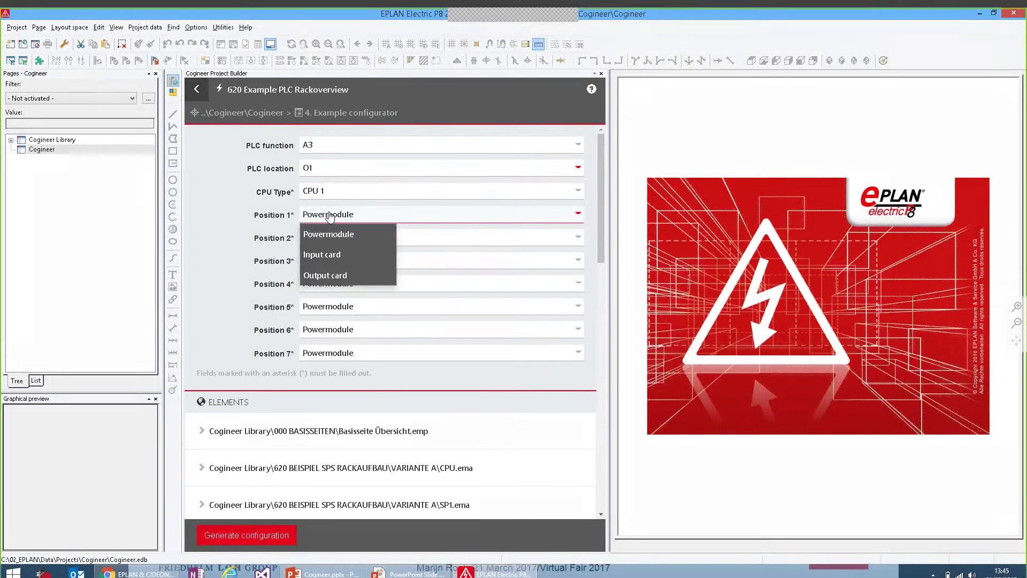
pyautogui.click(328, 255)
pyautogui.click(337, 237)
pyautogui.click(324, 276)
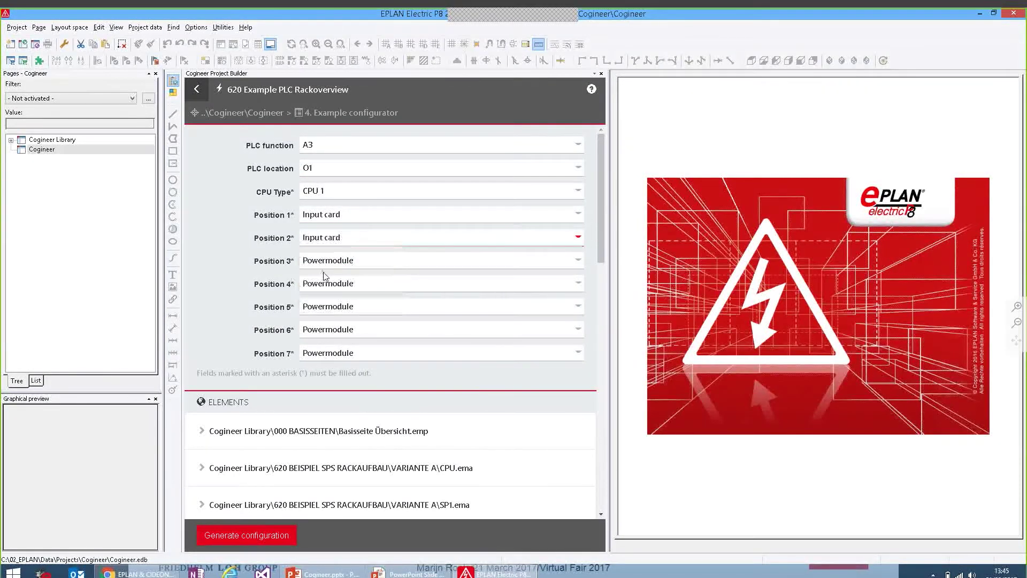
pyautogui.click(321, 260)
pyautogui.click(322, 301)
# Step: Assign an Output card to rack Positions 4, 5, 6 and 7
pyautogui.click(324, 283)
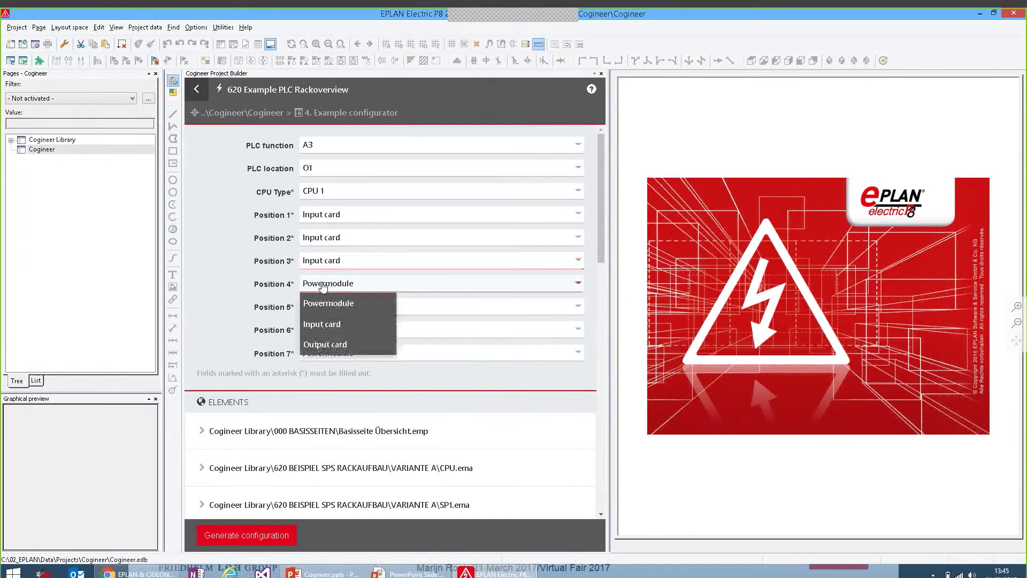
pyautogui.click(325, 344)
pyautogui.click(315, 307)
pyautogui.click(319, 367)
pyautogui.click(319, 329)
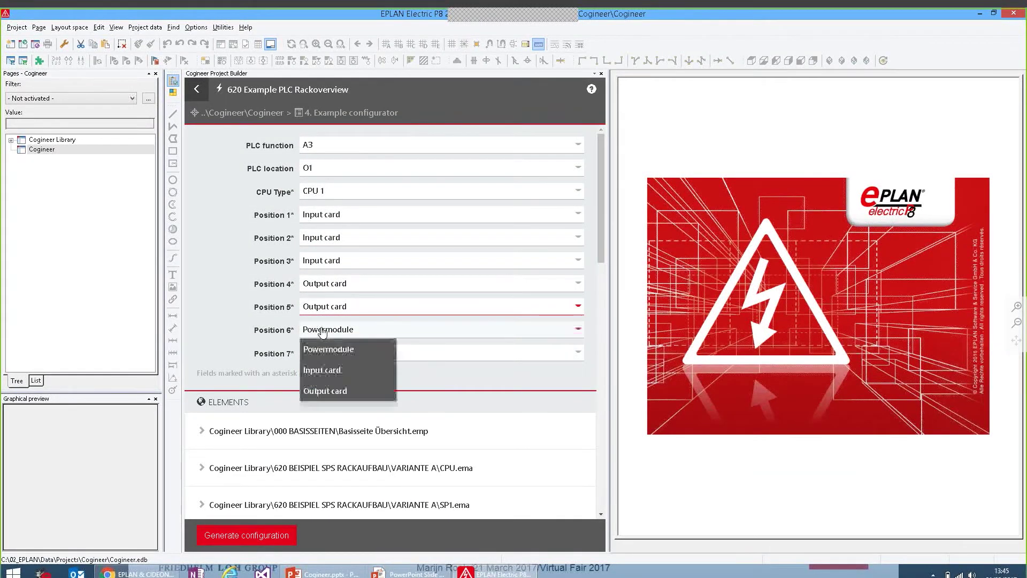
pyautogui.click(319, 391)
pyautogui.click(320, 353)
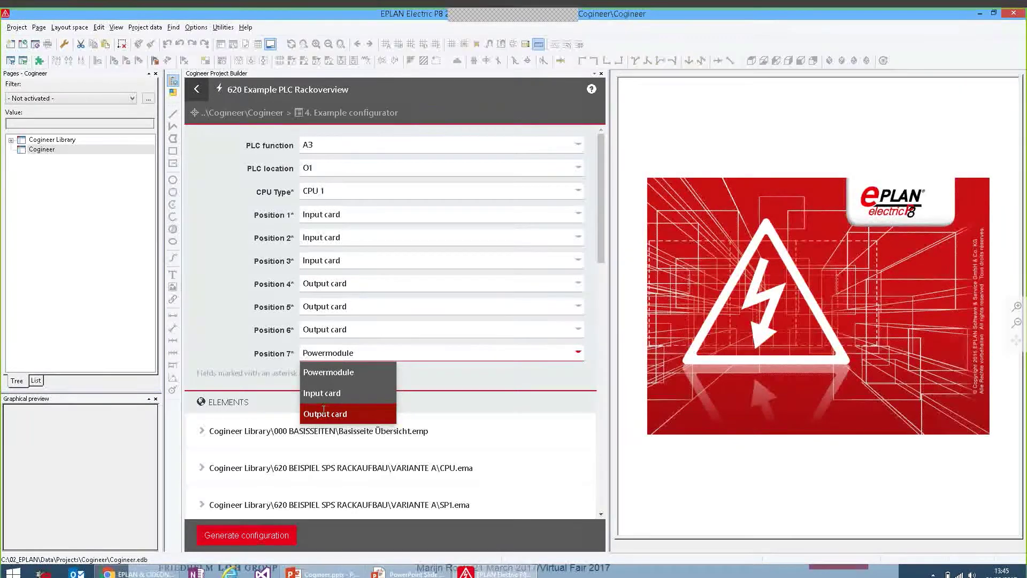
pyautogui.click(323, 412)
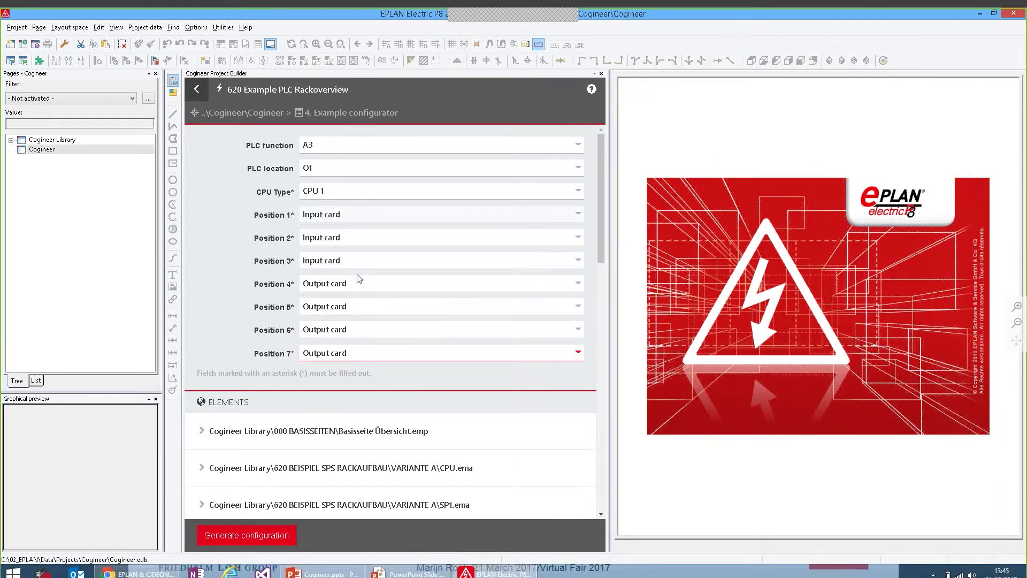
# Step: Generate the PLC rack configuration and display its A3 rack overview page close up
pyautogui.click(261, 536)
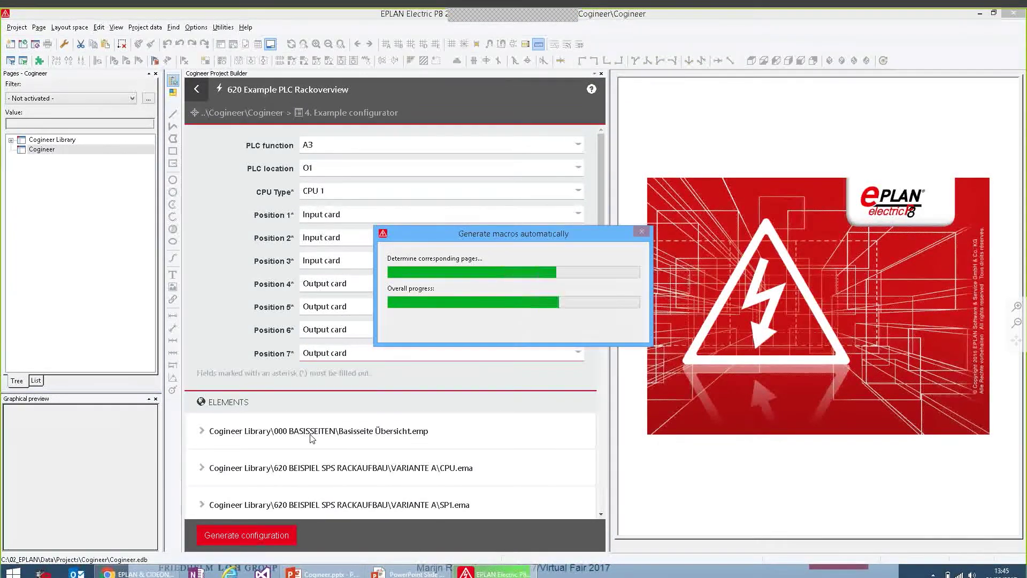
pyautogui.doubleClick(43, 159)
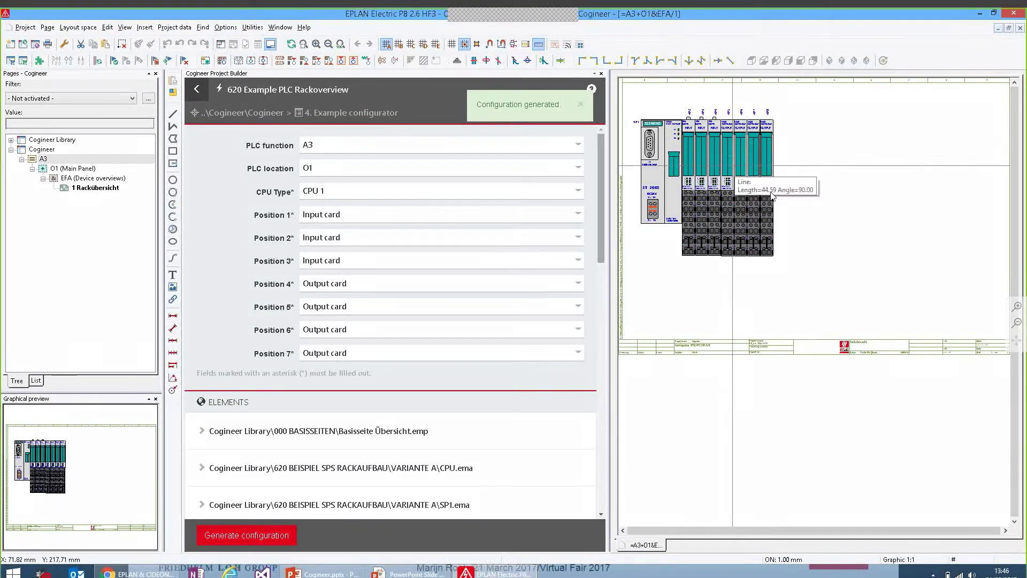
pyautogui.scroll(5, 689, 239)
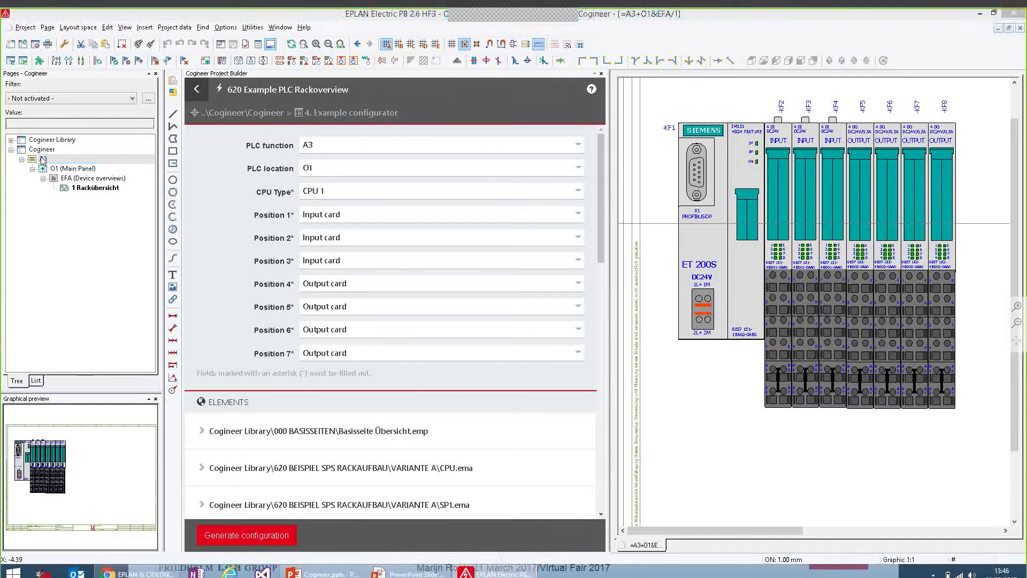
# Step: Replace the A3 rack page with a newly generated configuration that has an Input card at Position 4
pyautogui.press('Delete')
pyautogui.press('Return')
pyautogui.click(323, 286)
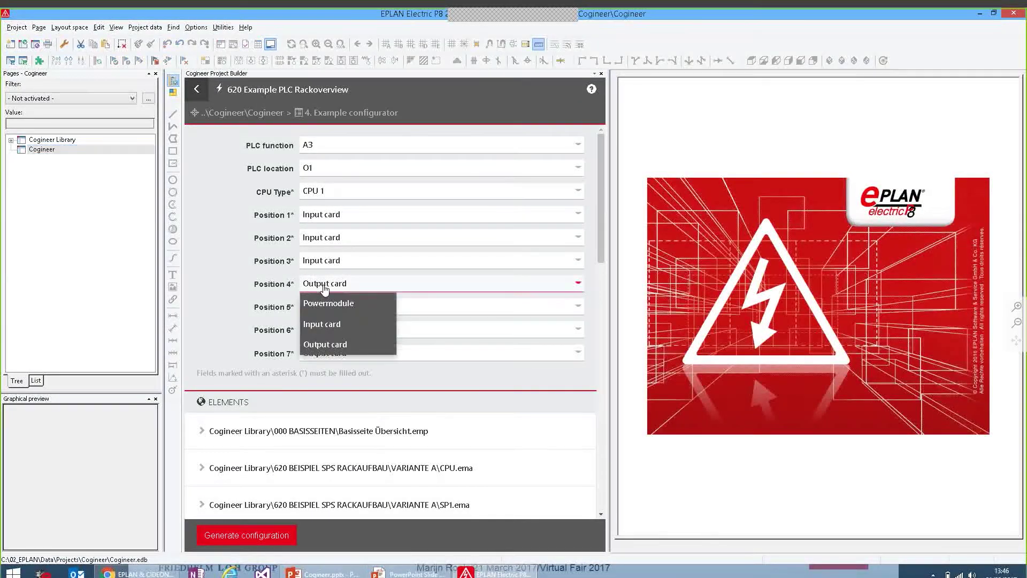
pyautogui.click(323, 323)
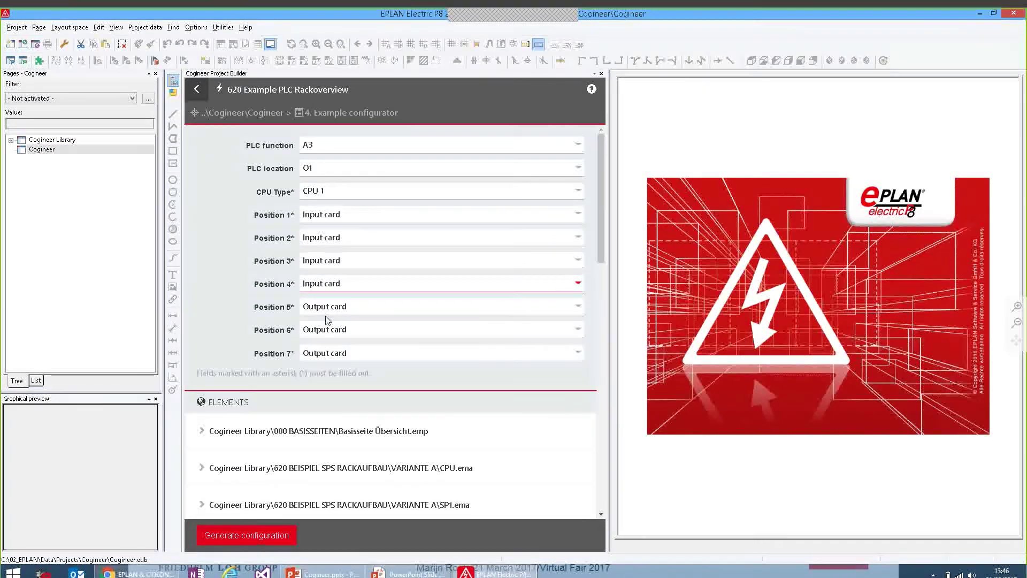
pyautogui.click(249, 536)
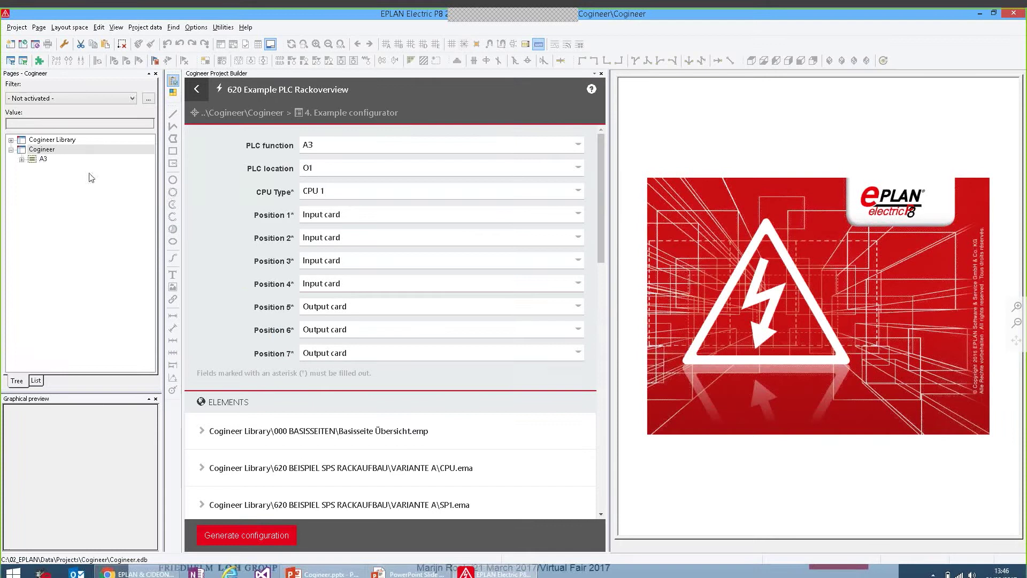
# Step: Display the regenerated A3 rack overview page and examine the card at Position 4 close up
pyautogui.doubleClick(101, 531)
pyautogui.scroll(4, 717, 127)
pyautogui.moveTo(787, 223); pyautogui.dragTo(812, 230, button='middle')
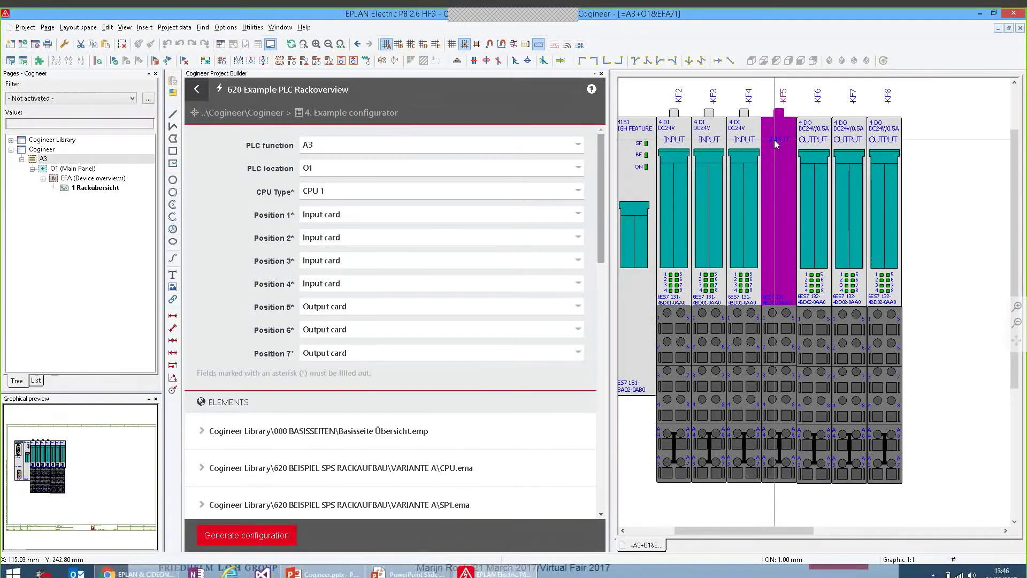
pyautogui.scroll(-2, 920, 179)
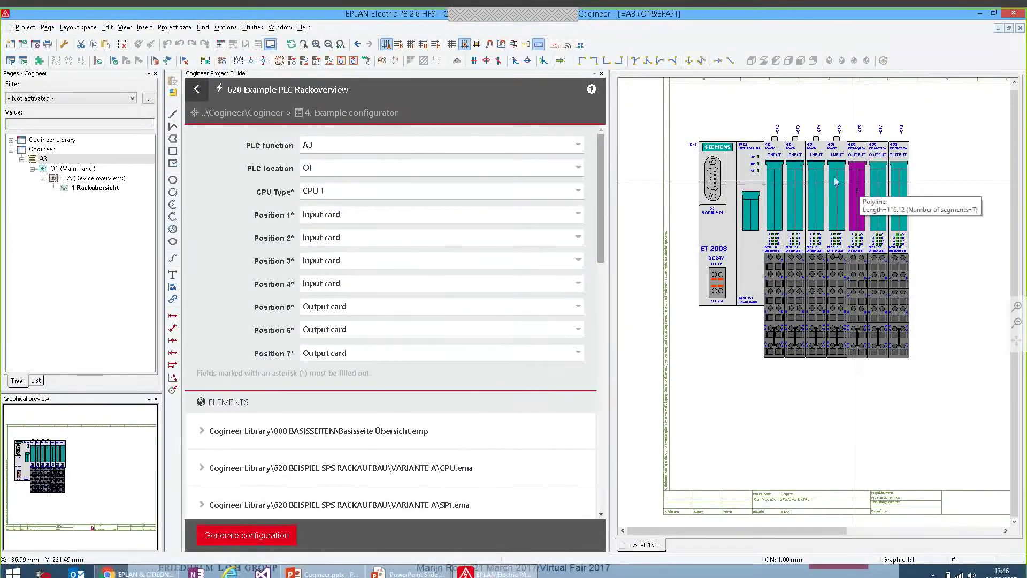
# Step: Delete the A3 structure with its rack overview page from the Cogineer project
pyautogui.click(41, 159)
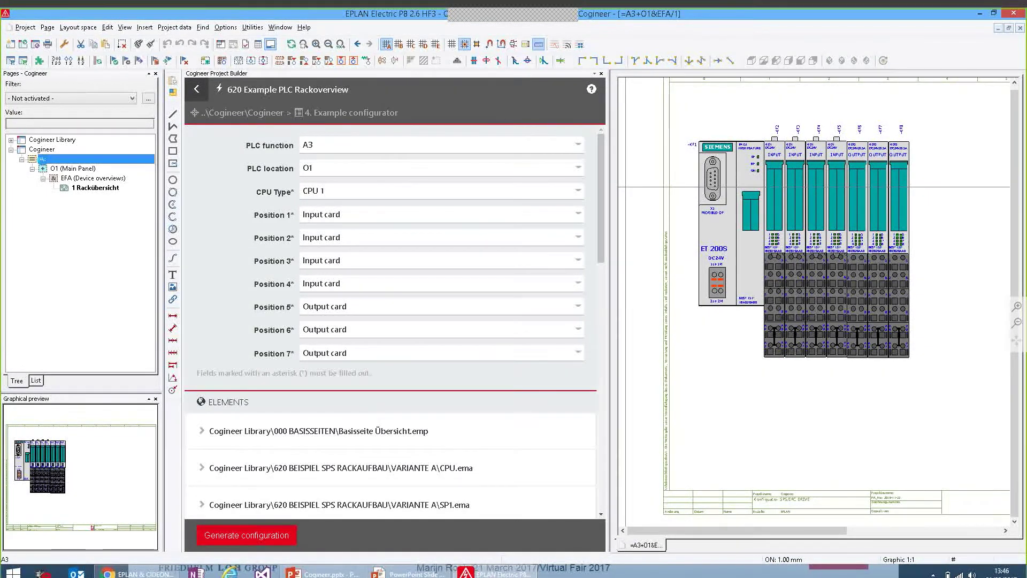
pyautogui.press('Delete')
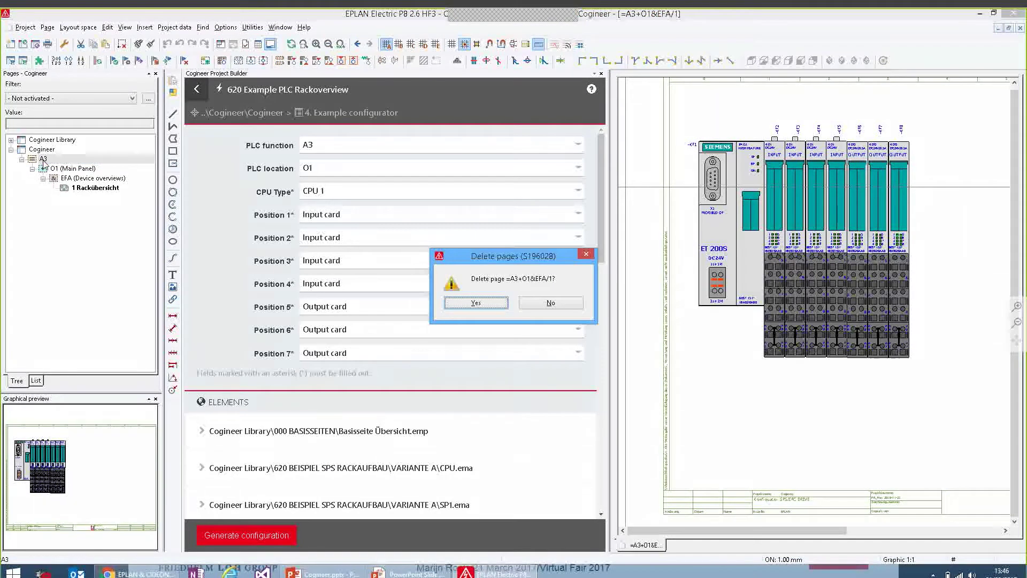
pyautogui.click(488, 308)
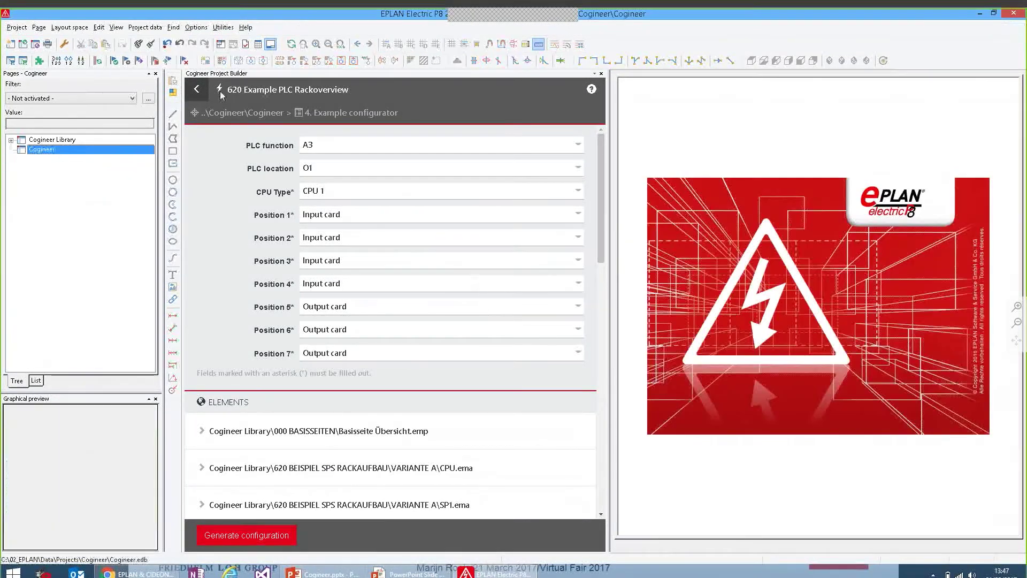
# Step: Switch to the 600 Example Power calculation configurator and generate the configuration with all three feeder currents at 2
pyautogui.click(198, 91)
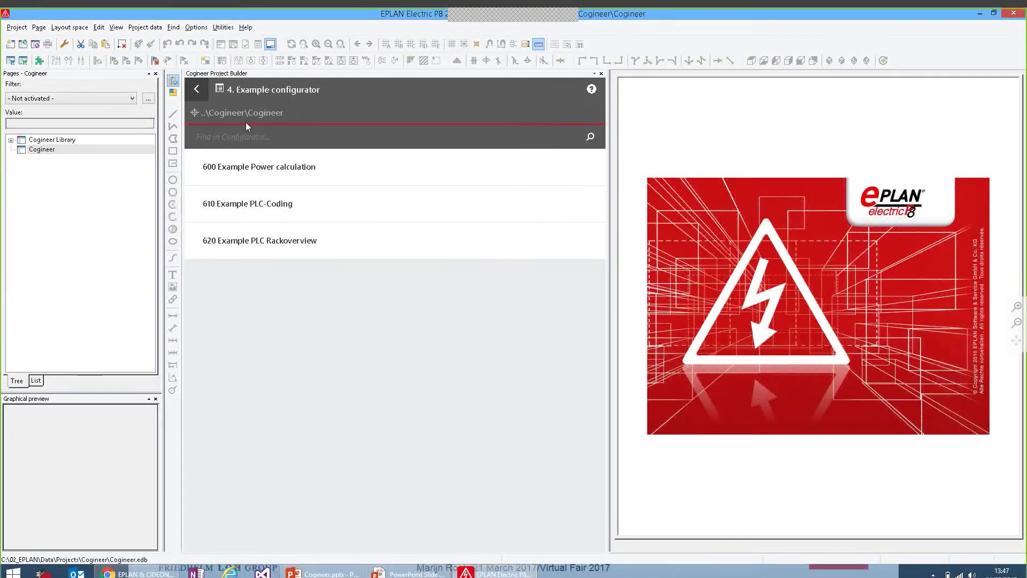
pyautogui.click(253, 178)
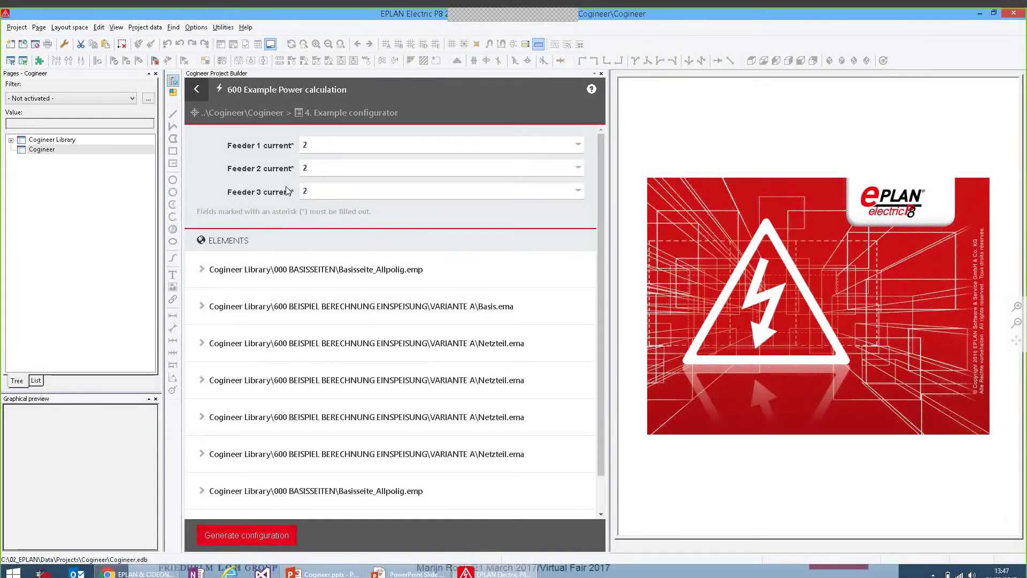
pyautogui.click(320, 149)
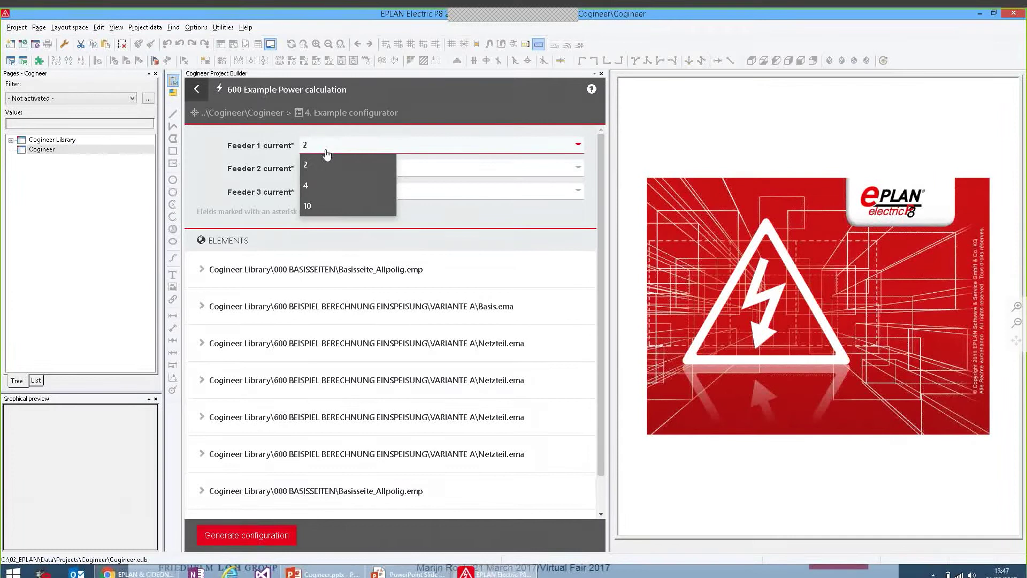
pyautogui.click(315, 149)
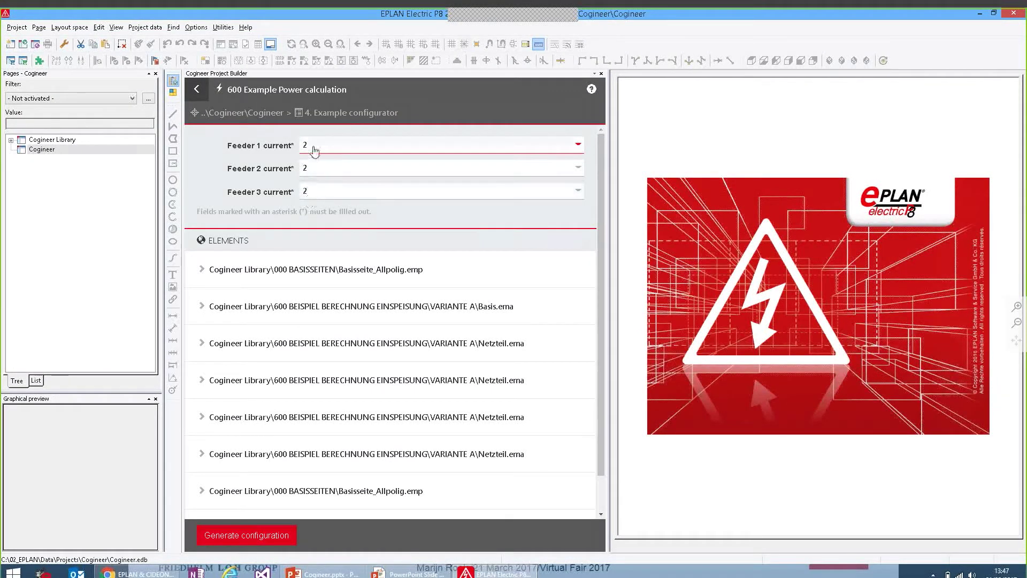
pyautogui.click(248, 538)
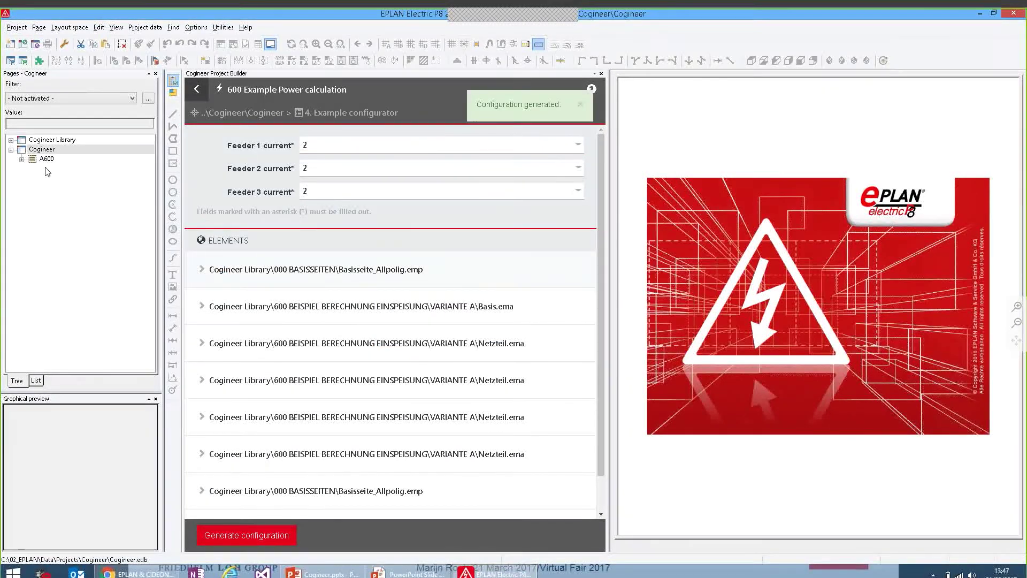
# Step: Expand the A600 structure, display page 2 Abgänge and examine the protective devices of the three feeders
pyautogui.click(21, 159)
pyautogui.click(33, 169)
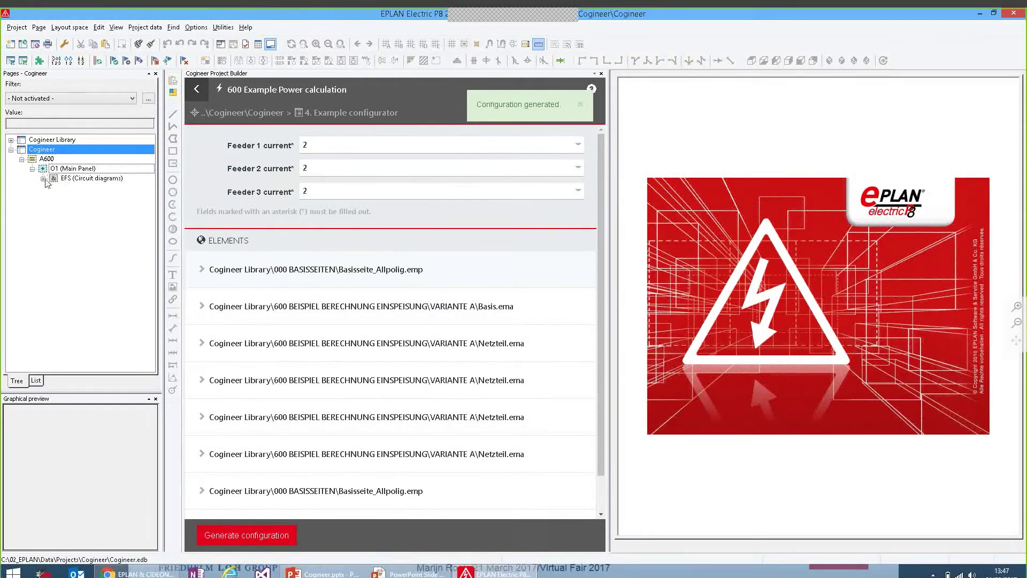
pyautogui.click(42, 179)
pyautogui.click(91, 187)
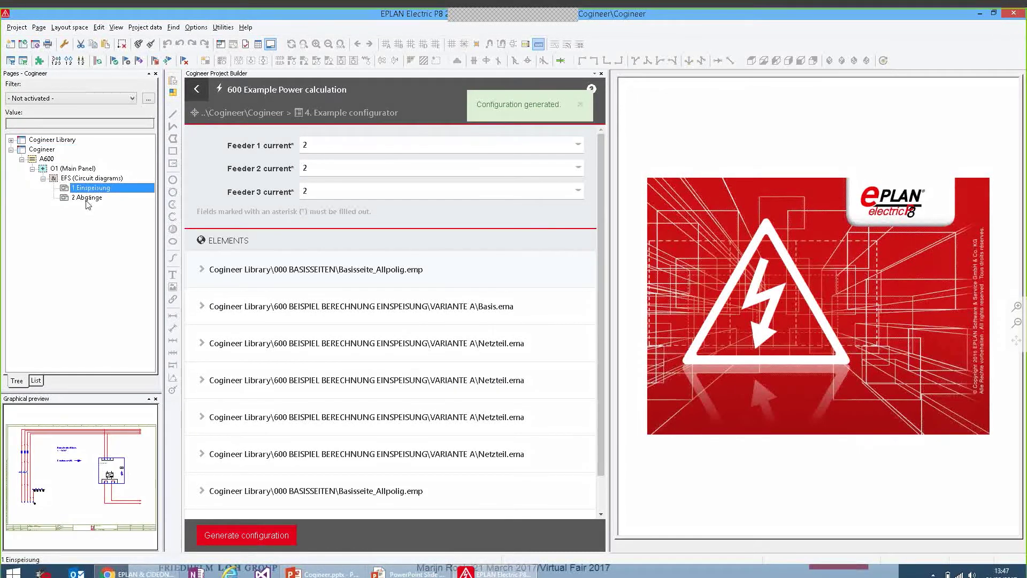
pyautogui.doubleClick(89, 197)
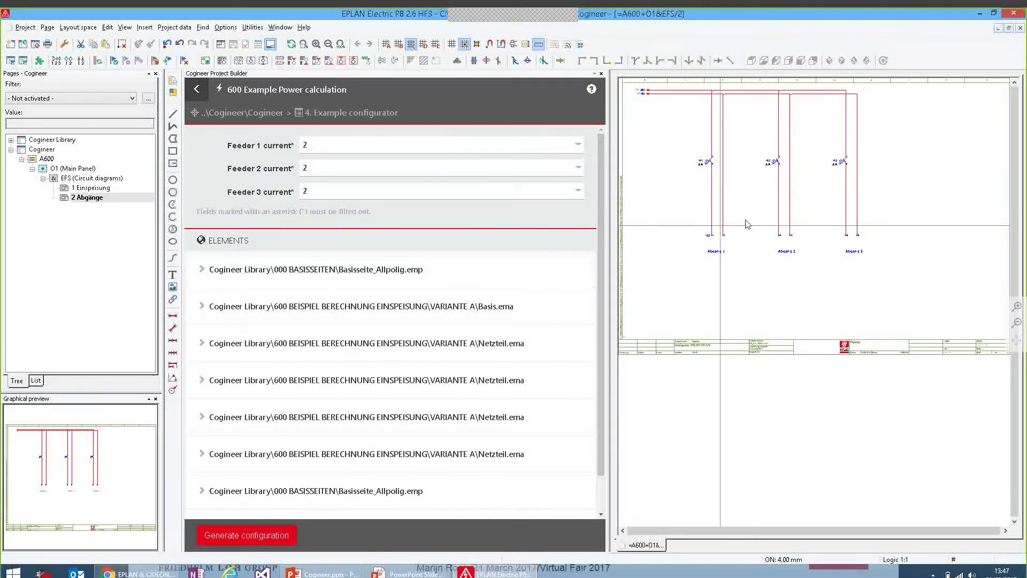
pyautogui.scroll(3, 753, 273)
pyautogui.scroll(1, 753, 273)
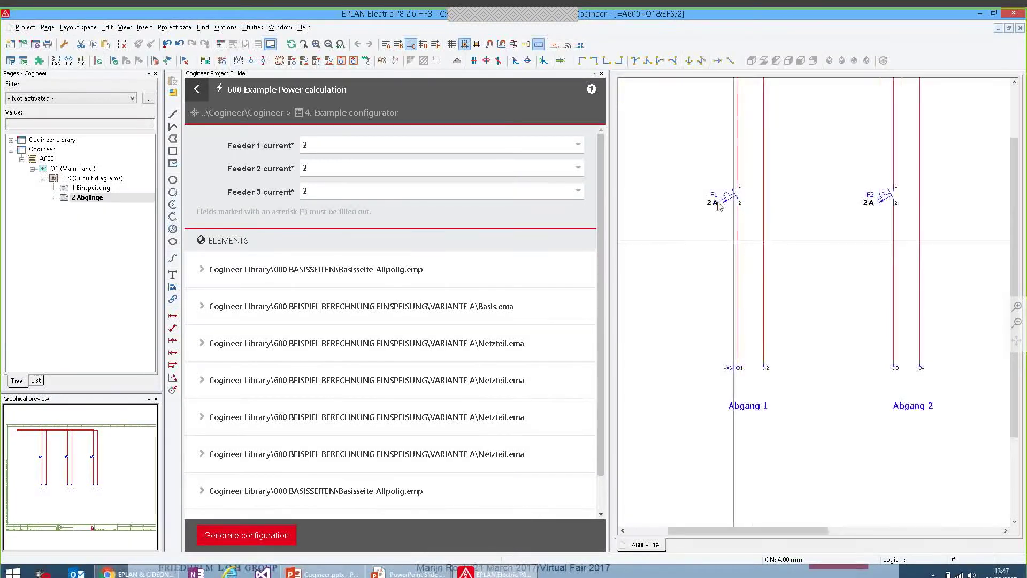
pyautogui.keyDown('shift'); pyautogui.hscroll(3, 918, 224); pyautogui.keyUp('shift')
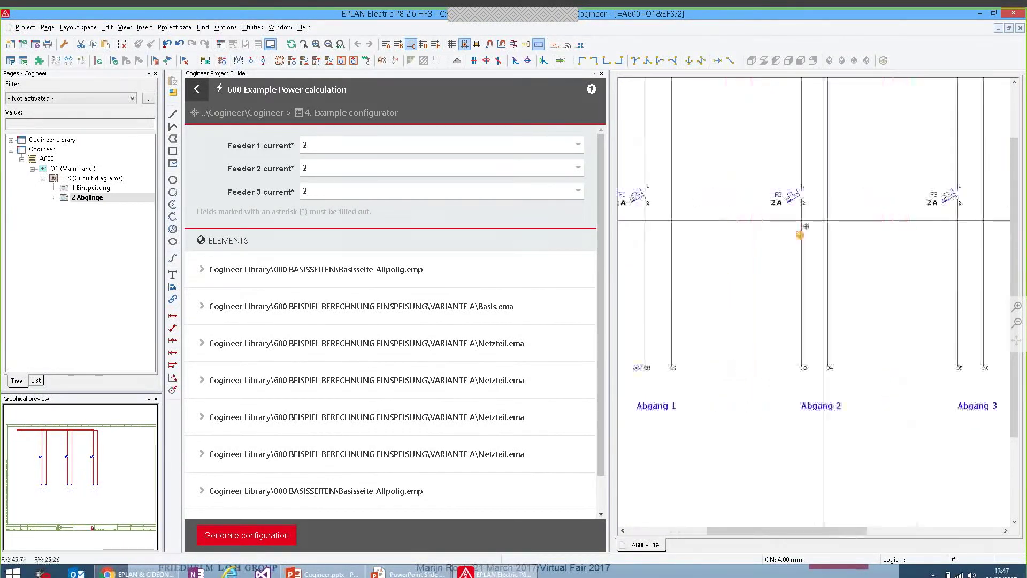
pyautogui.scroll(-3, 922, 210)
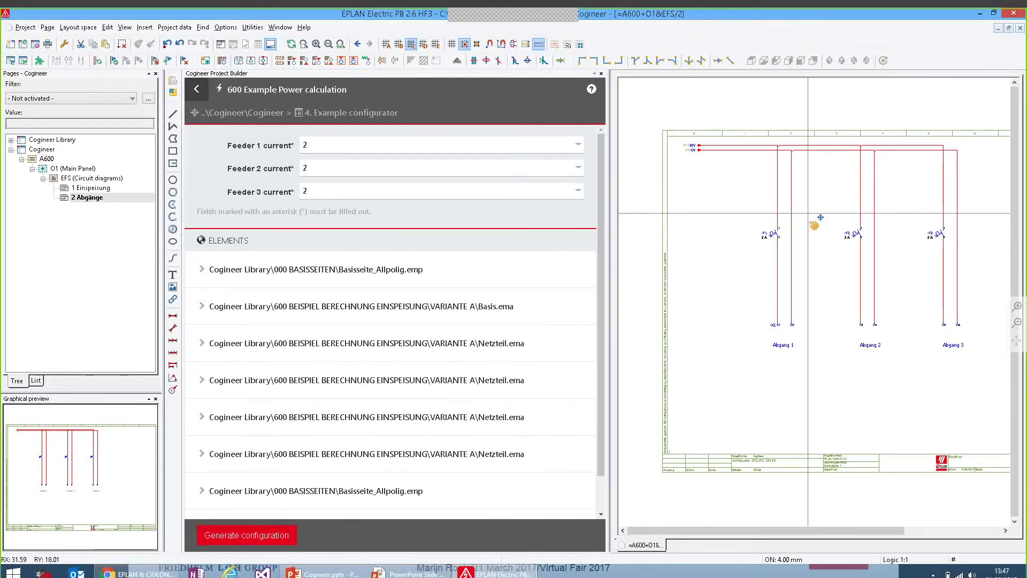
# Step: Display page 1 Einspeisung and examine the calculated current and the selected Siemens power supply
pyautogui.press('pageup')
pyautogui.moveTo(913, 314); pyautogui.dragTo(749, 315, button='middle')
pyautogui.scroll(1, 771, 257)
pyautogui.scroll(2, 772, 256)
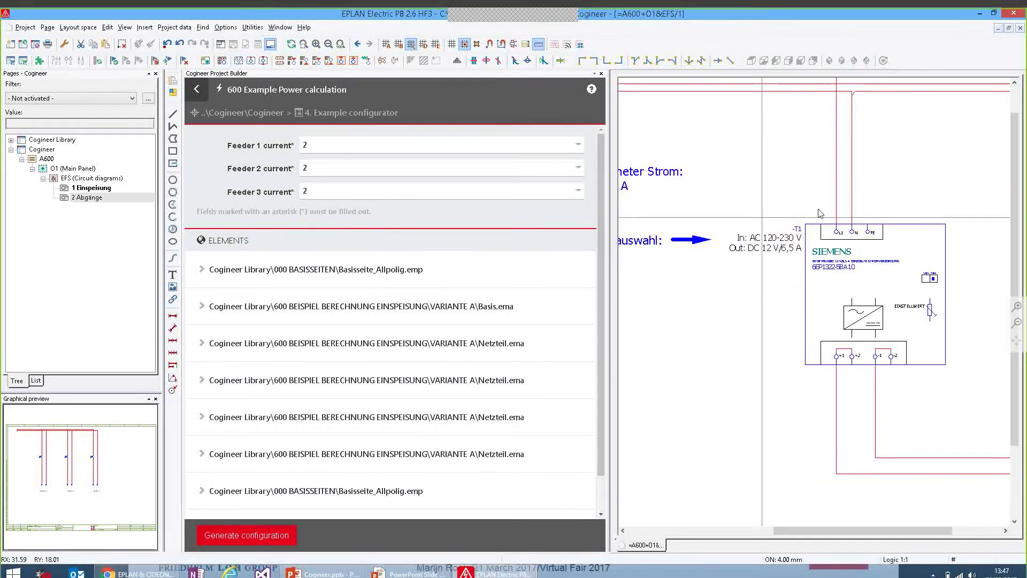
pyautogui.moveTo(775, 274); pyautogui.dragTo(858, 264, button='middle')
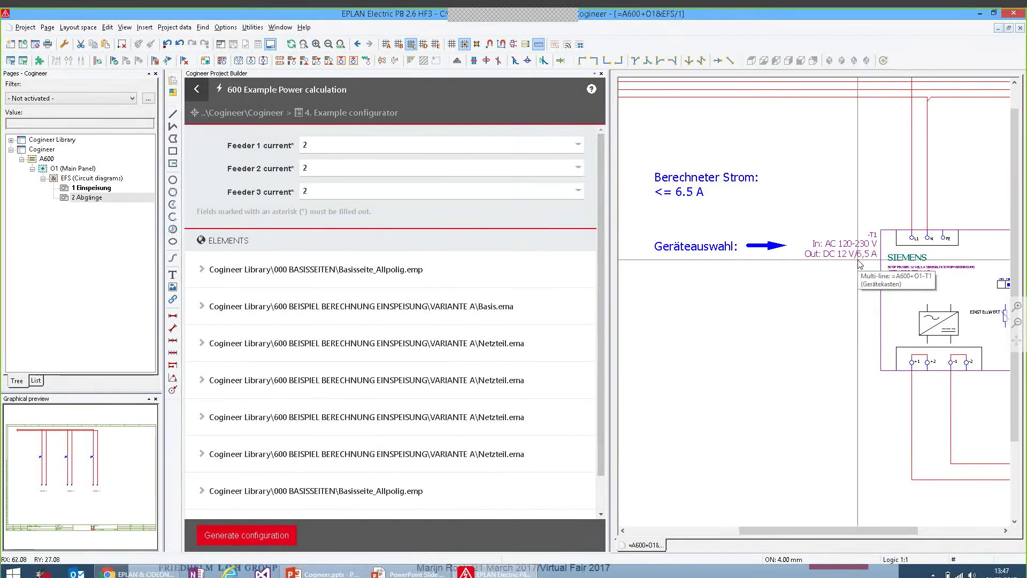
# Step: Set feeder currents 1 and 2 to 4 and feeder 3 current to 10, and generate the configuration
pyautogui.click(320, 149)
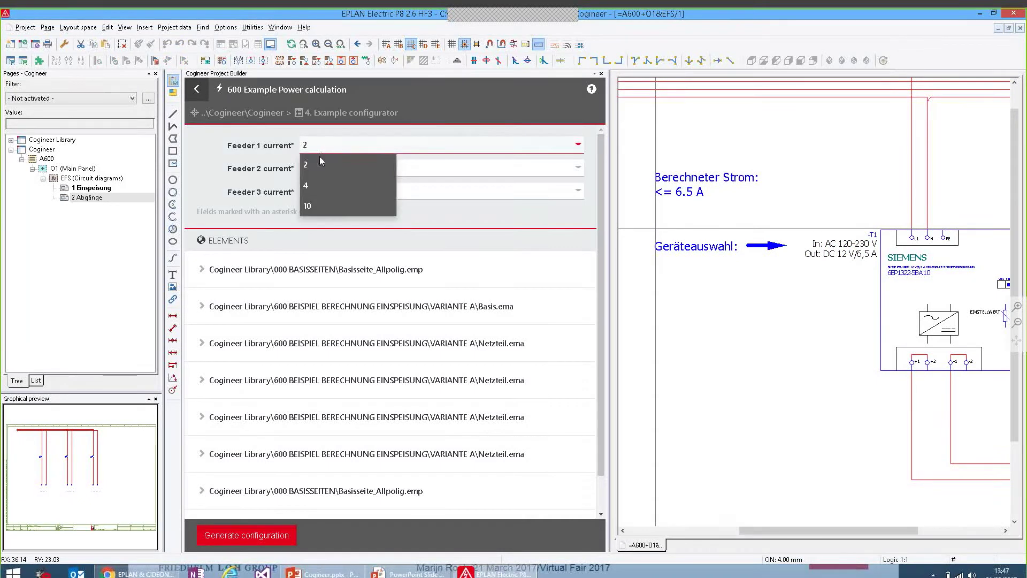
pyautogui.click(316, 185)
pyautogui.click(317, 169)
pyautogui.click(313, 209)
pyautogui.click(317, 192)
pyautogui.click(315, 252)
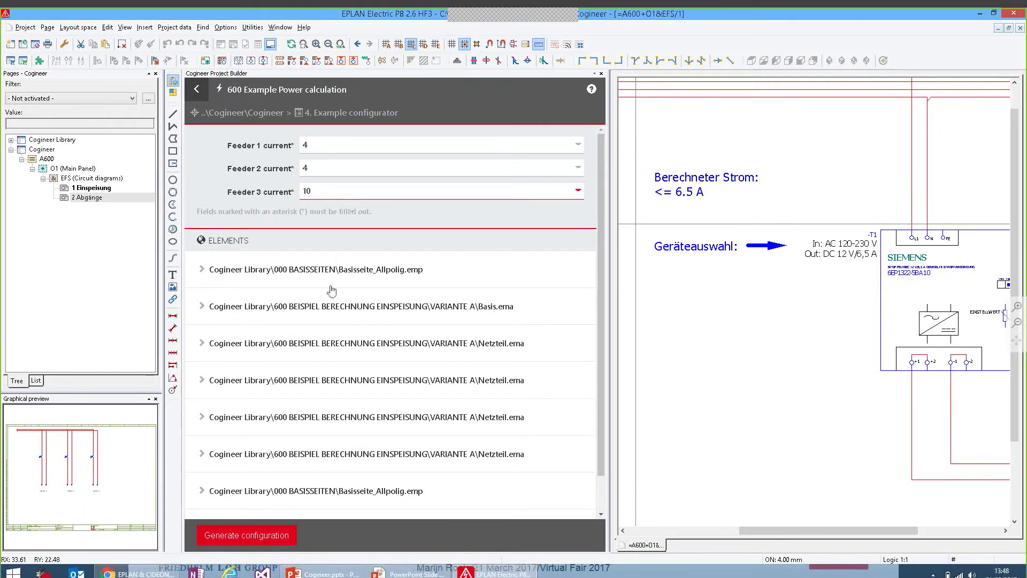
pyautogui.click(254, 544)
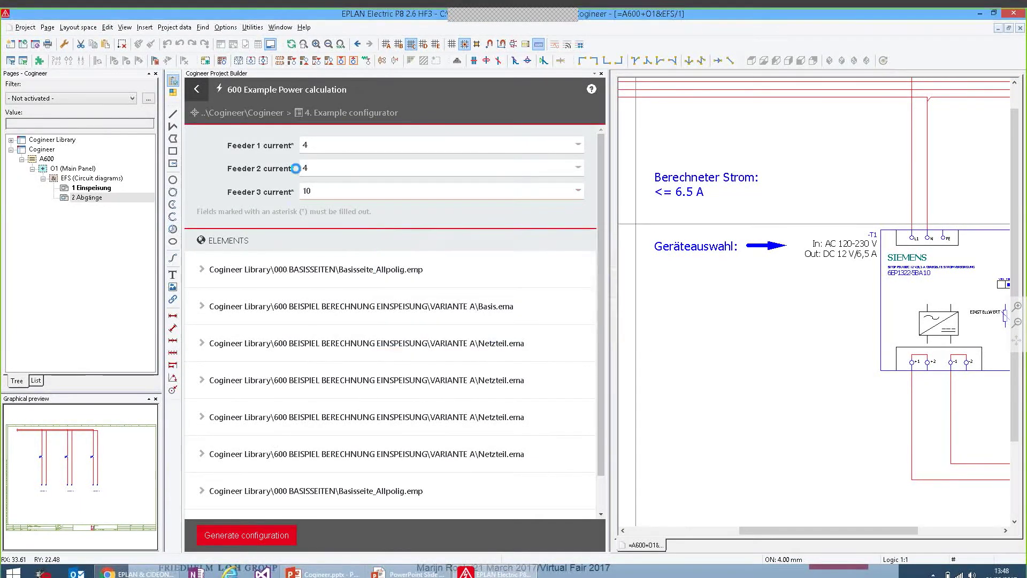
# Step: Examine the feeder protective devices on page 2 Abgänge and the calculated current and power supply on page 1 Einspeisung
pyautogui.click(86, 197)
pyautogui.scroll(3, 708, 164)
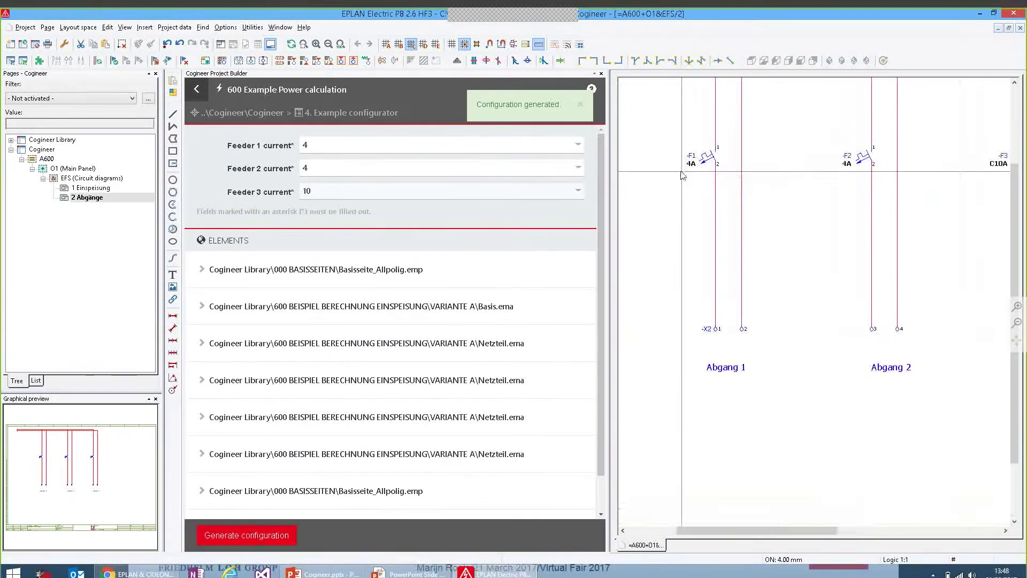
pyautogui.moveTo(966, 174); pyautogui.dragTo(909, 176, button='middle')
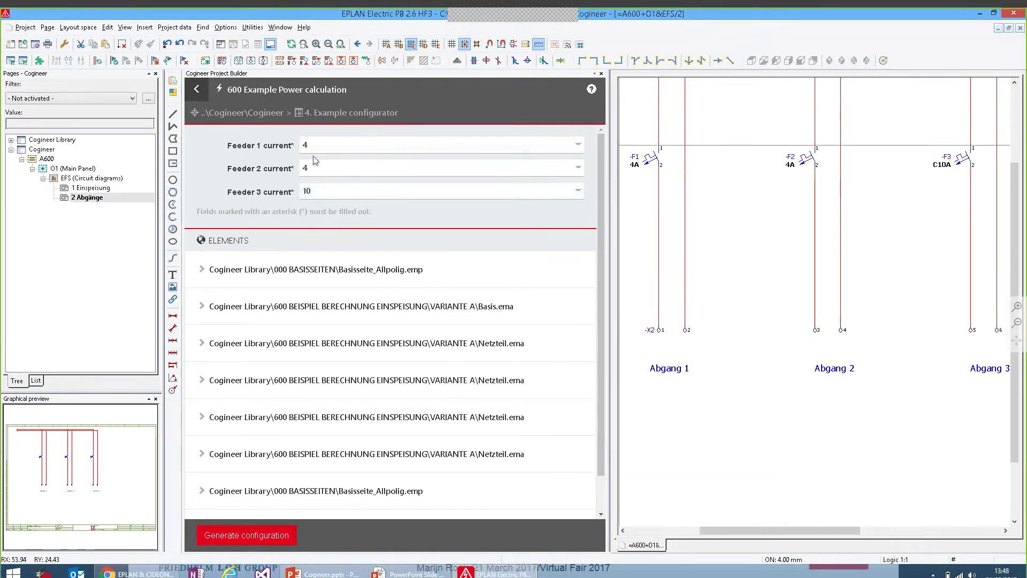
pyautogui.doubleClick(100, 187)
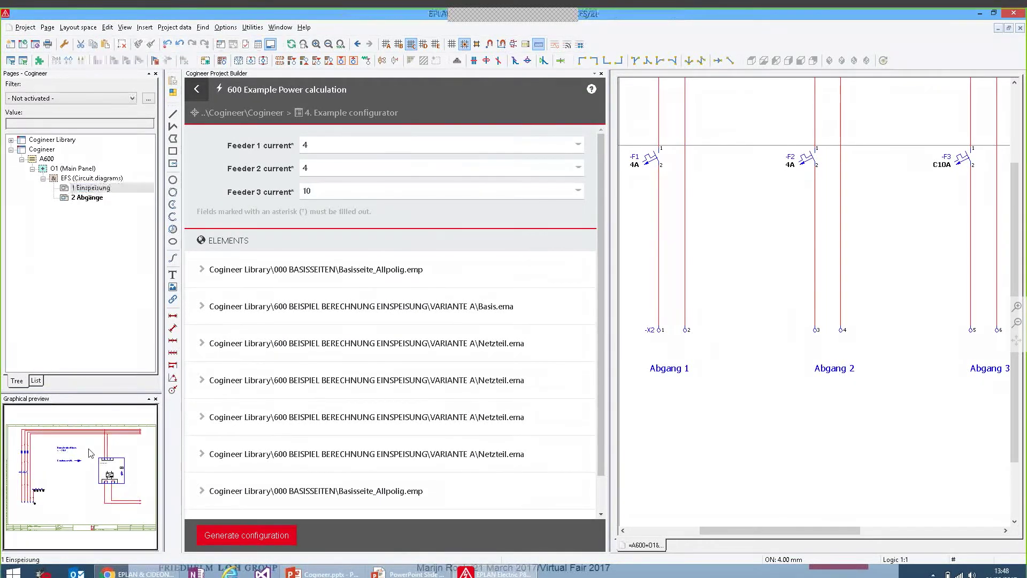
pyautogui.scroll(-1, 974, 231)
pyautogui.moveTo(973, 231); pyautogui.dragTo(781, 236, button='middle')
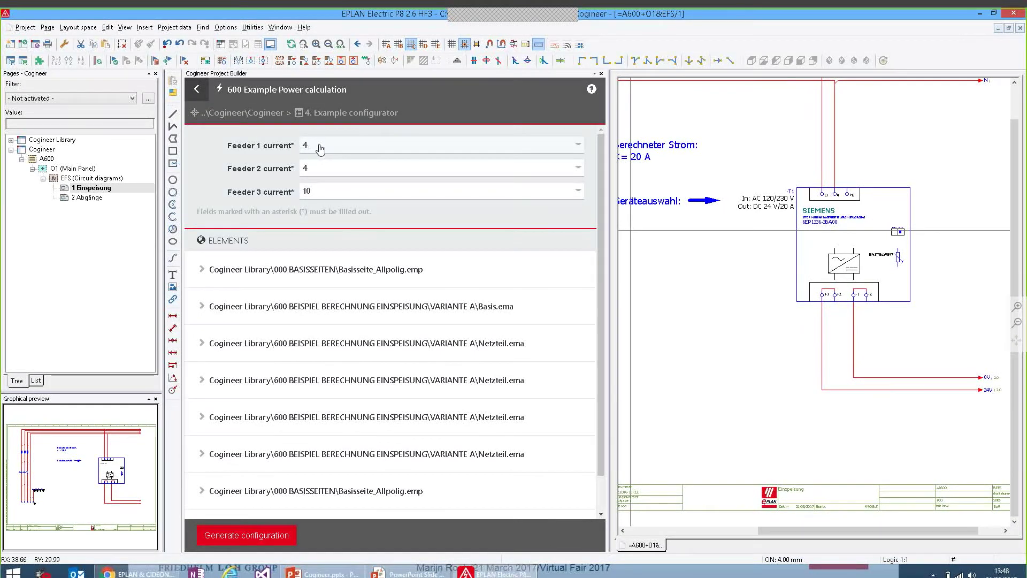
# Step: Leave the 600 Example Power calculation configurator and switch from the Project Builder to the Cogineer Designer
pyautogui.click(198, 90)
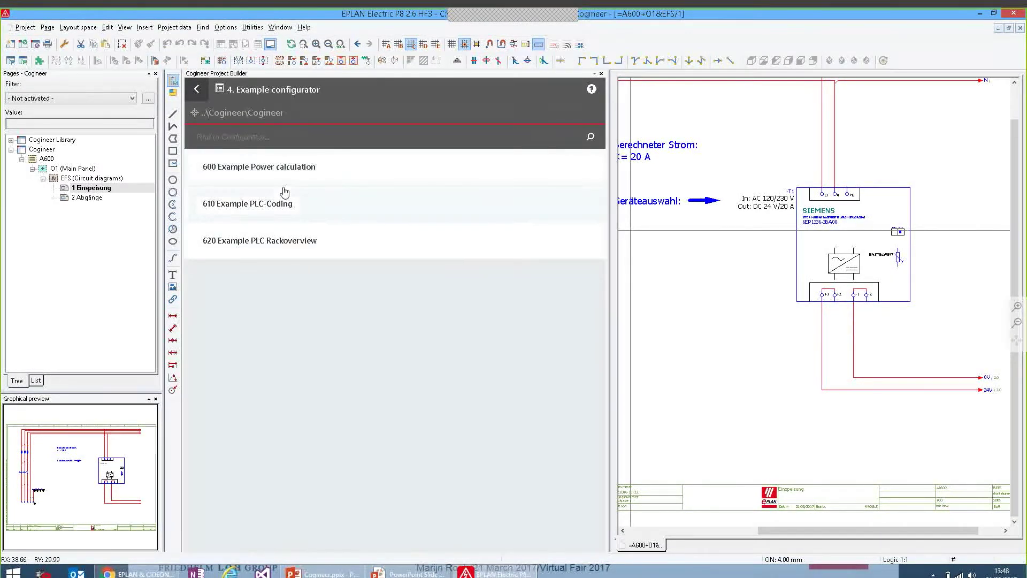
pyautogui.click(199, 94)
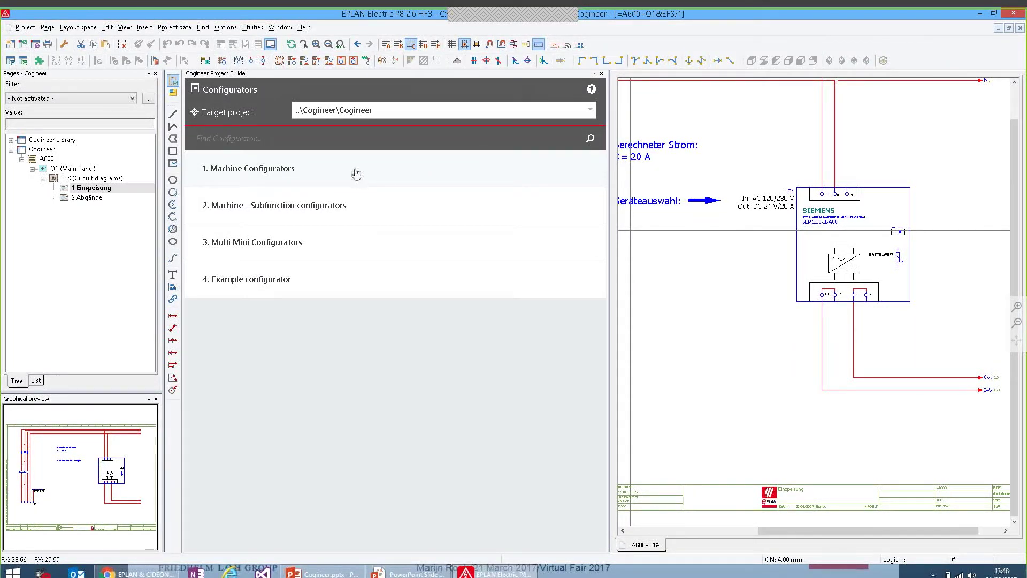
pyautogui.click(175, 82)
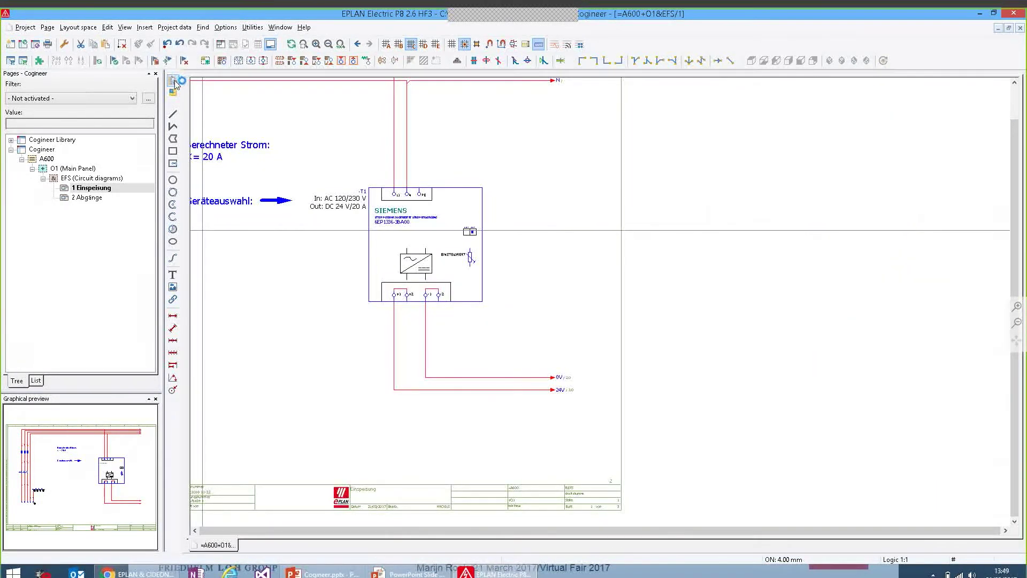
pyautogui.click(253, 27)
pyautogui.moveTo(280, 317)
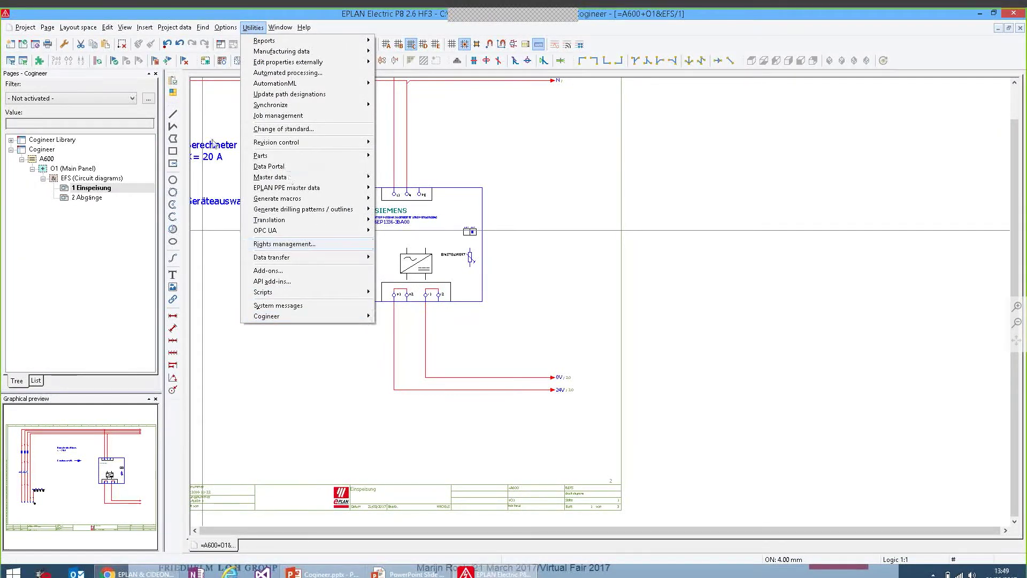
pyautogui.click(173, 94)
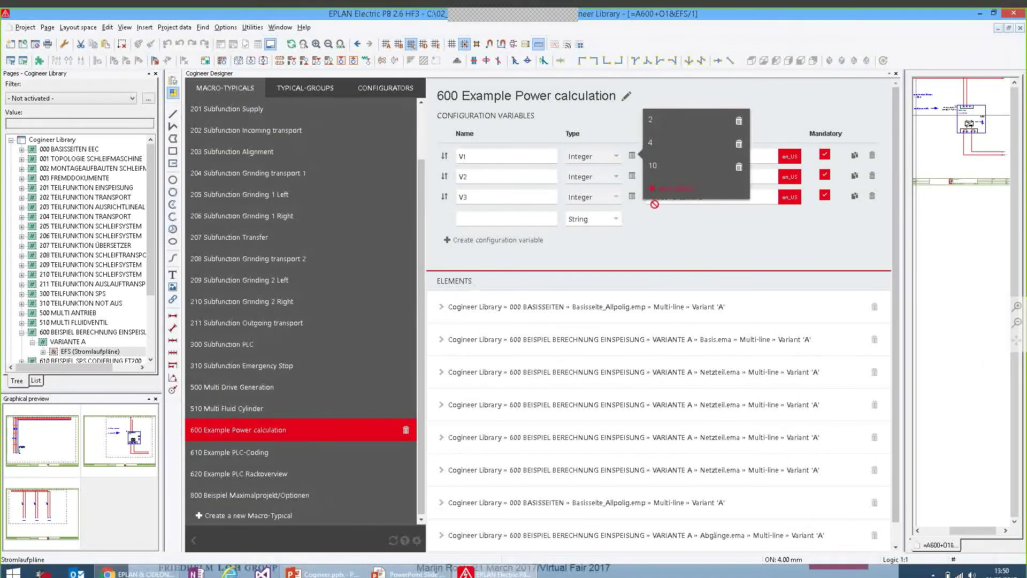
# Step: Close the value list of variable V1 and inspect the settings of the first Basisseite_Allpolig.emp and the Basis.ema elements
pyautogui.click(631, 156)
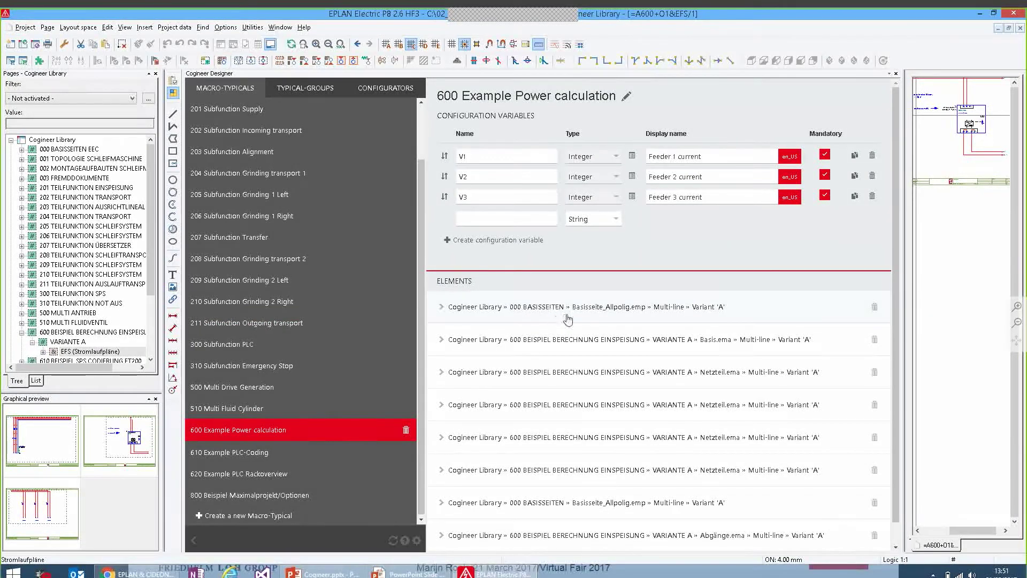
pyautogui.click(442, 308)
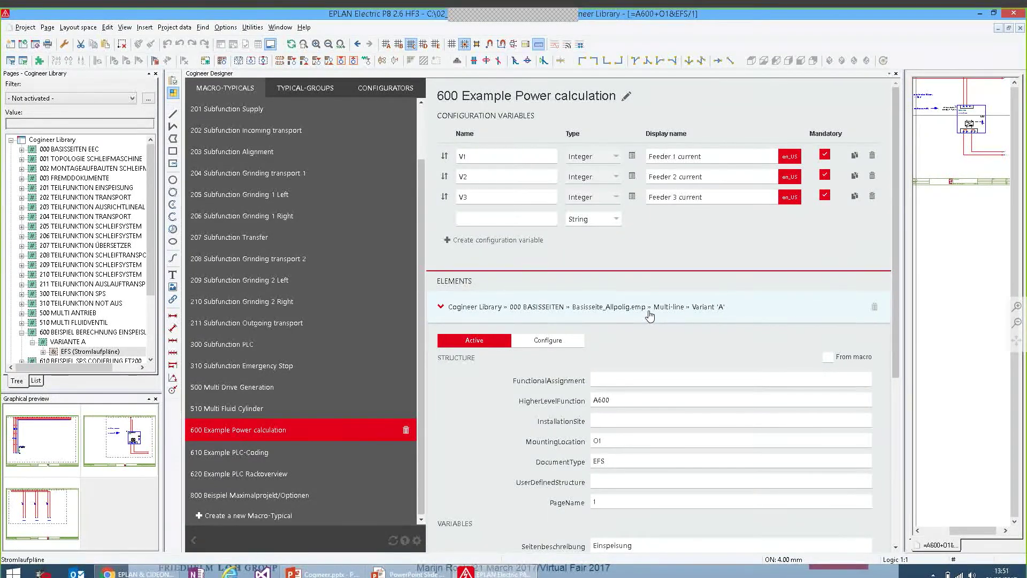
pyautogui.click(442, 307)
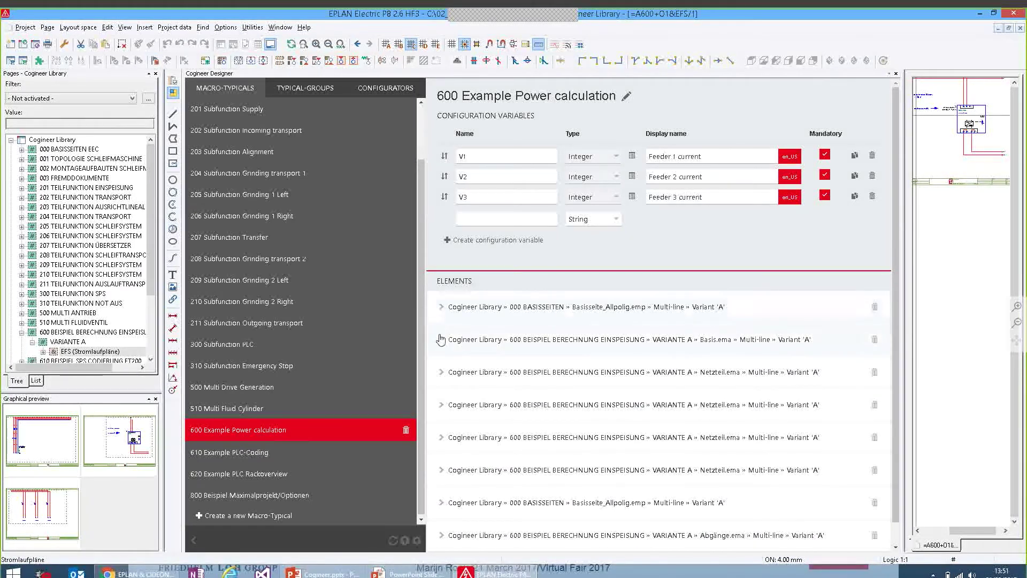
pyautogui.click(442, 341)
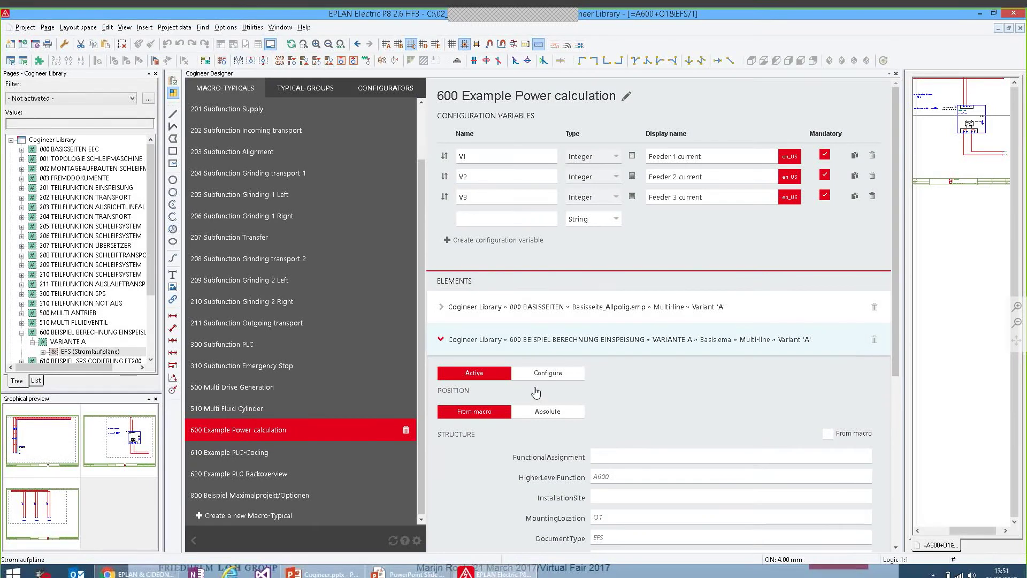
pyautogui.click(441, 340)
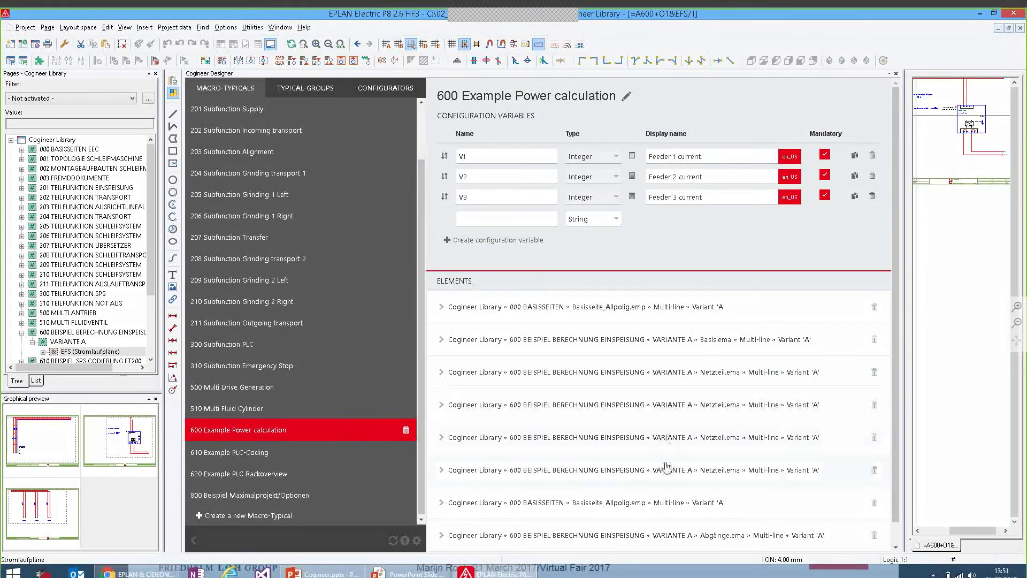
# Step: Open page 2 Netzteil of the 600 library macro and examine the value sets of its Netzteil placeholder object
pyautogui.moveTo(899, 291); pyautogui.dragTo(712, 285)
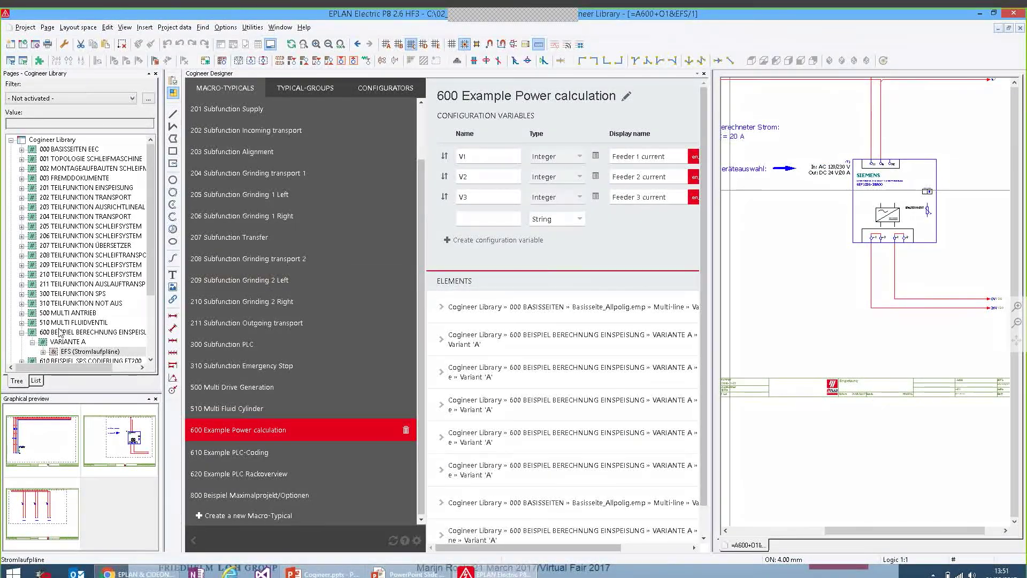
pyautogui.click(111, 432)
pyautogui.doubleClick(112, 432)
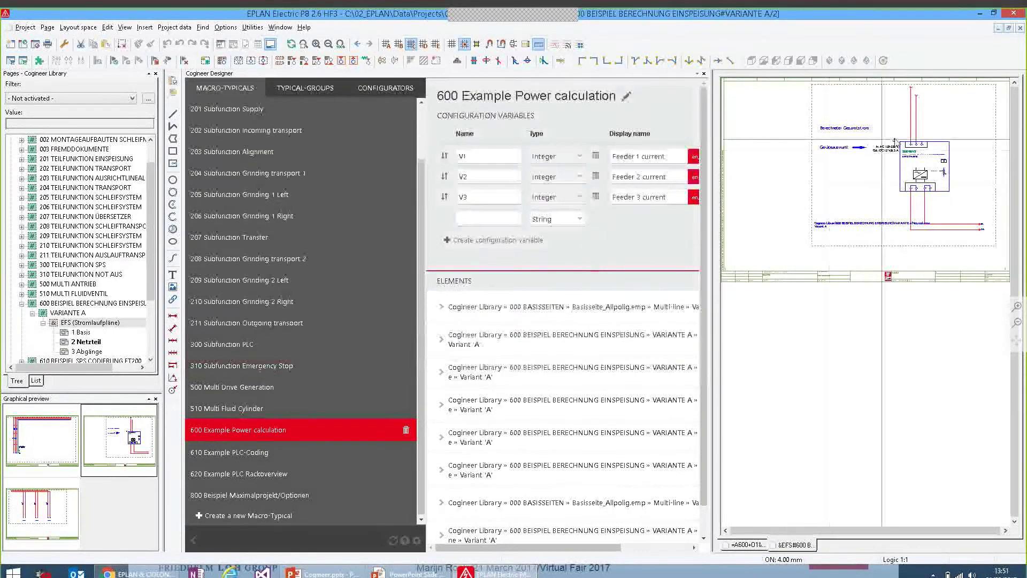
pyautogui.scroll(5, 849, 201)
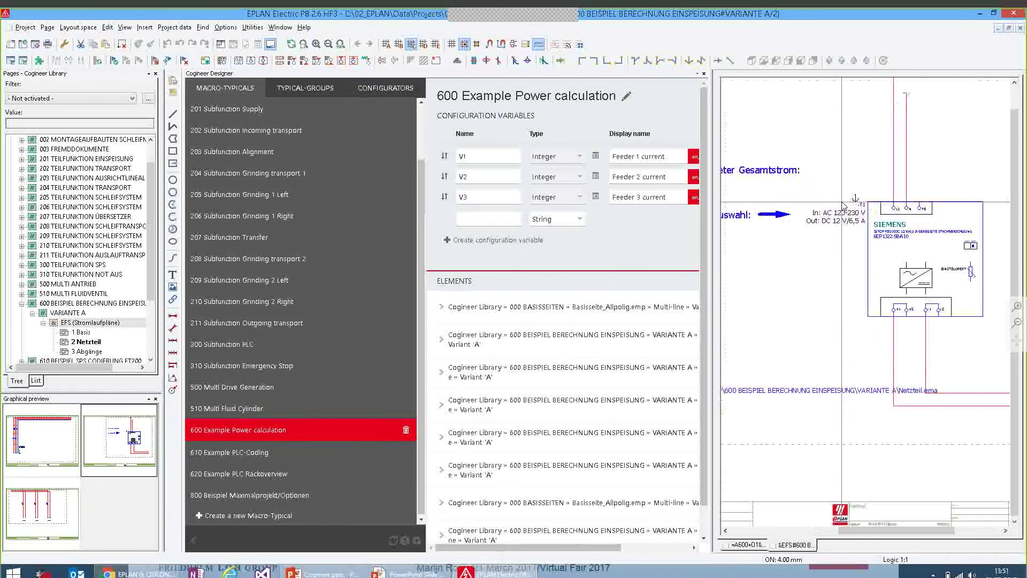
pyautogui.scroll(1, 875, 217)
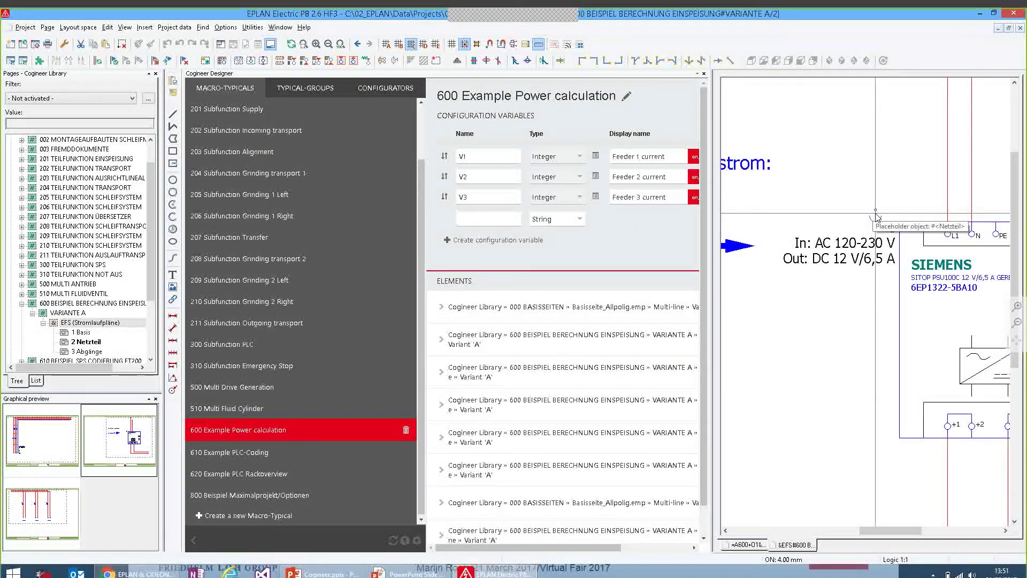
pyautogui.doubleClick(875, 210)
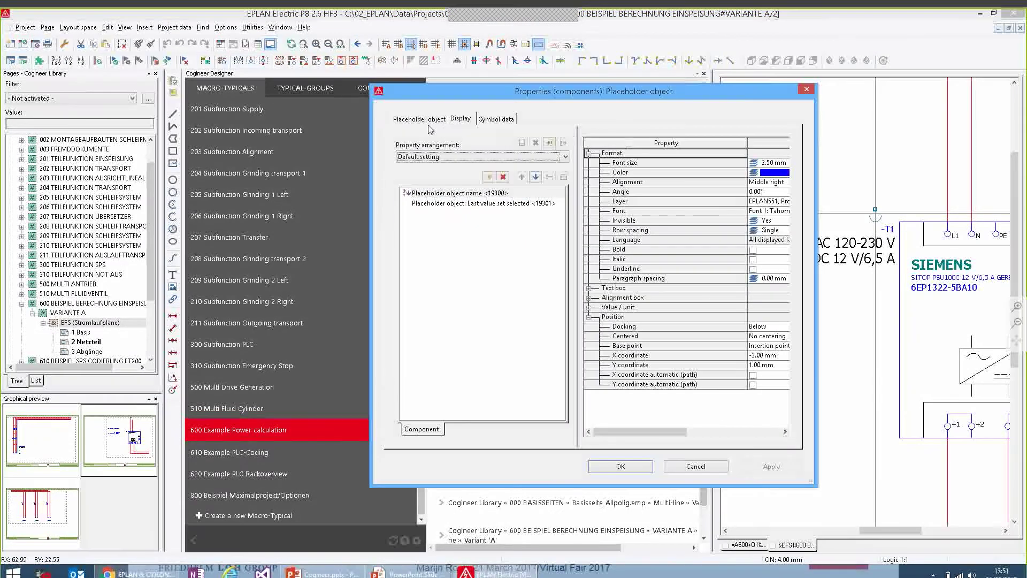
pyautogui.click(422, 120)
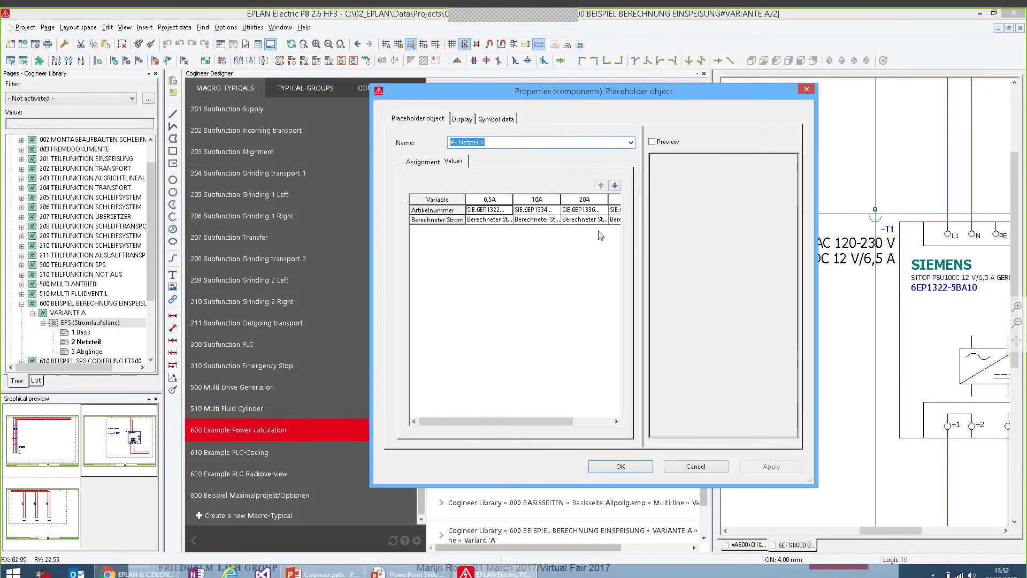
pyautogui.click(695, 465)
# Step: Examine the activation condition and the Netzteil variable of the first Netzteil.ema element in the macro-typical
pyautogui.moveTo(712, 152); pyautogui.dragTo(868, 156)
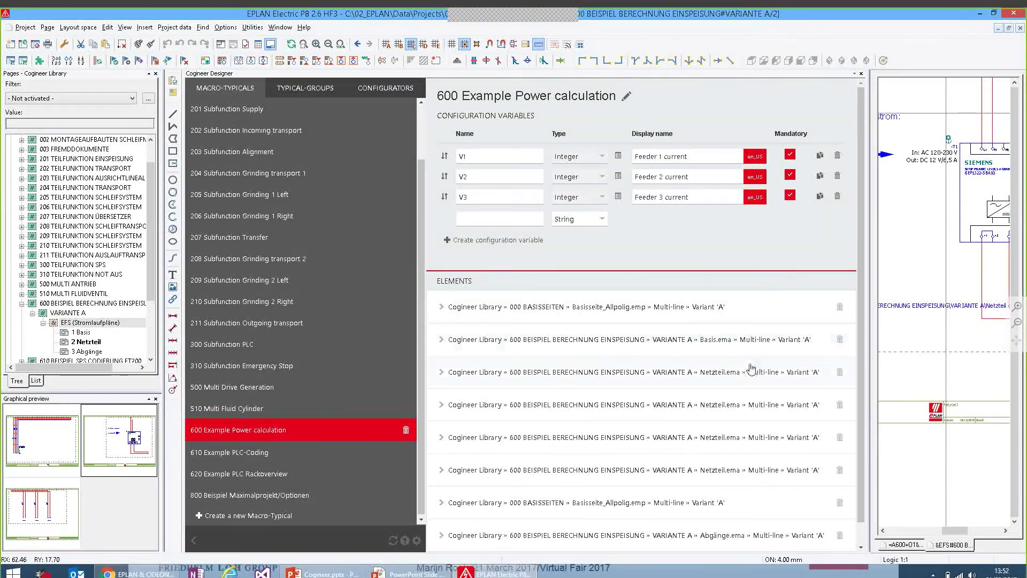
pyautogui.click(441, 371)
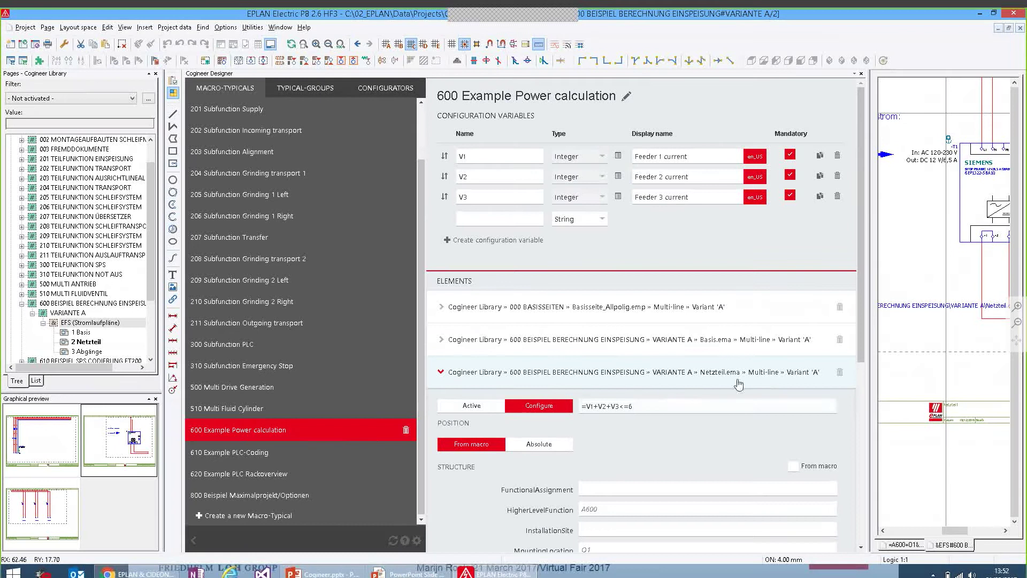
pyautogui.moveTo(867, 299); pyautogui.dragTo(846, 407)
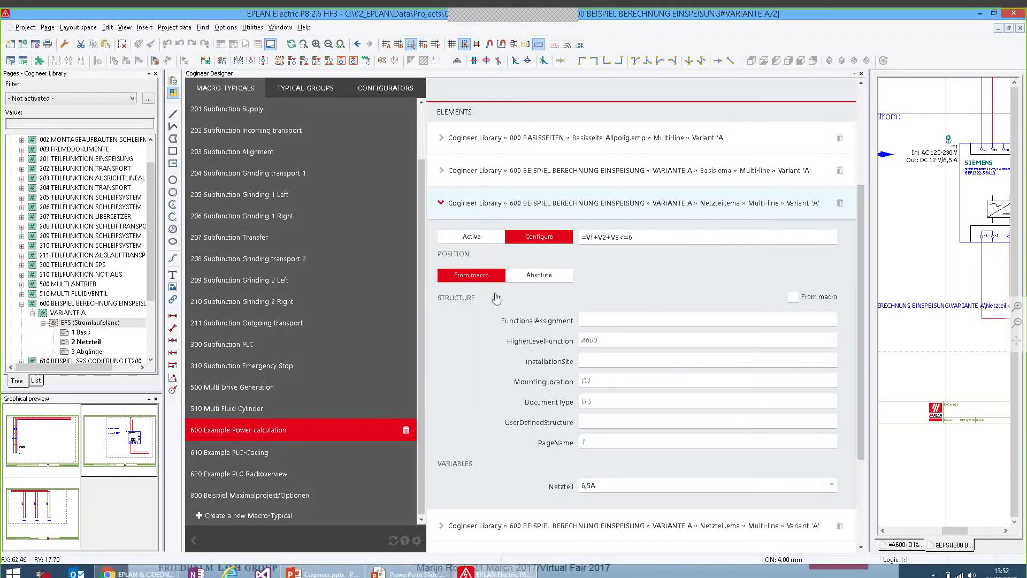
pyautogui.click(441, 205)
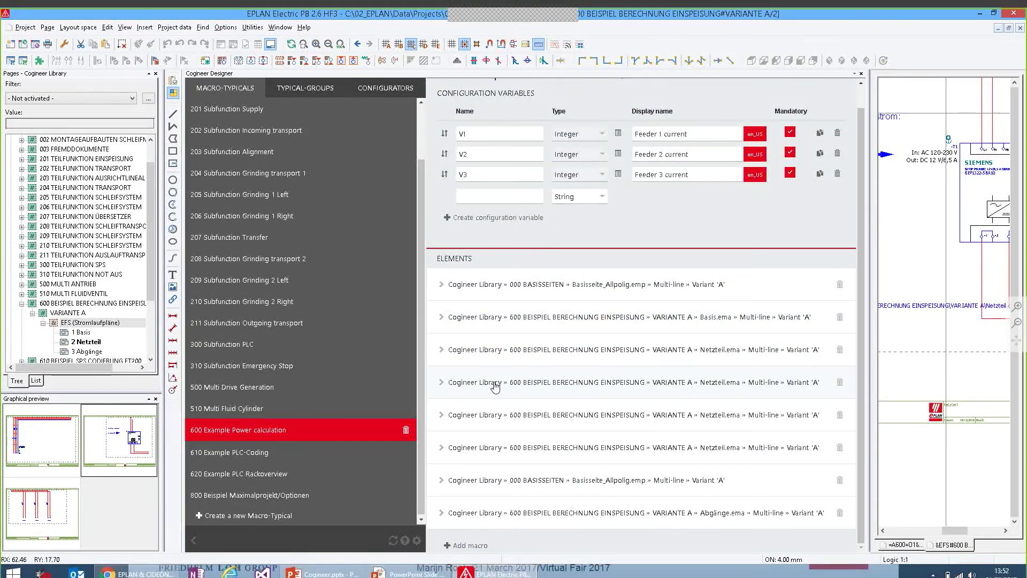
# Step: Examine the activation condition and Netzteil value set of the second Netzteil.ema element
pyautogui.click(441, 383)
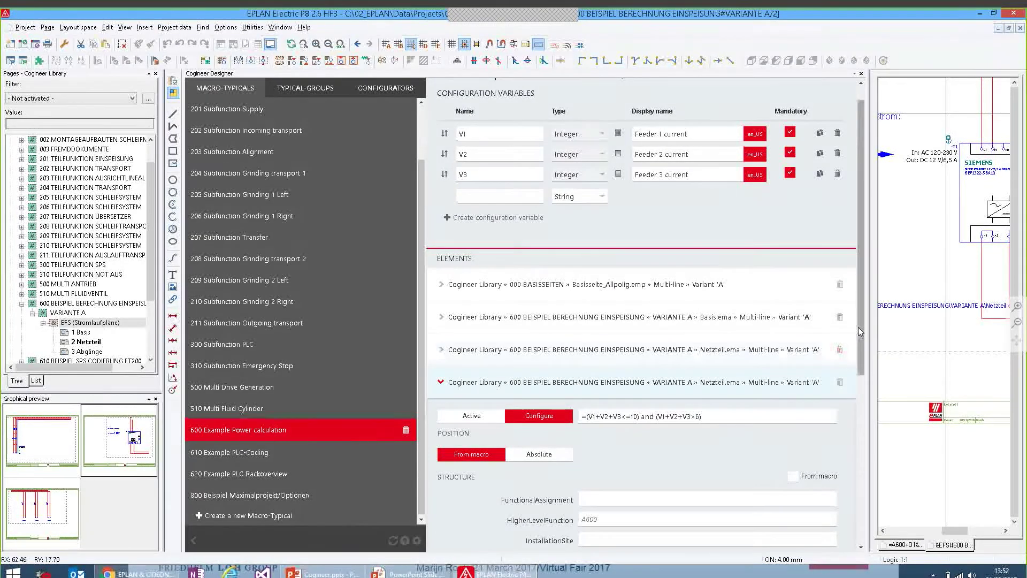
pyautogui.scroll(-3, 859, 328)
pyautogui.scroll(-3, 865, 428)
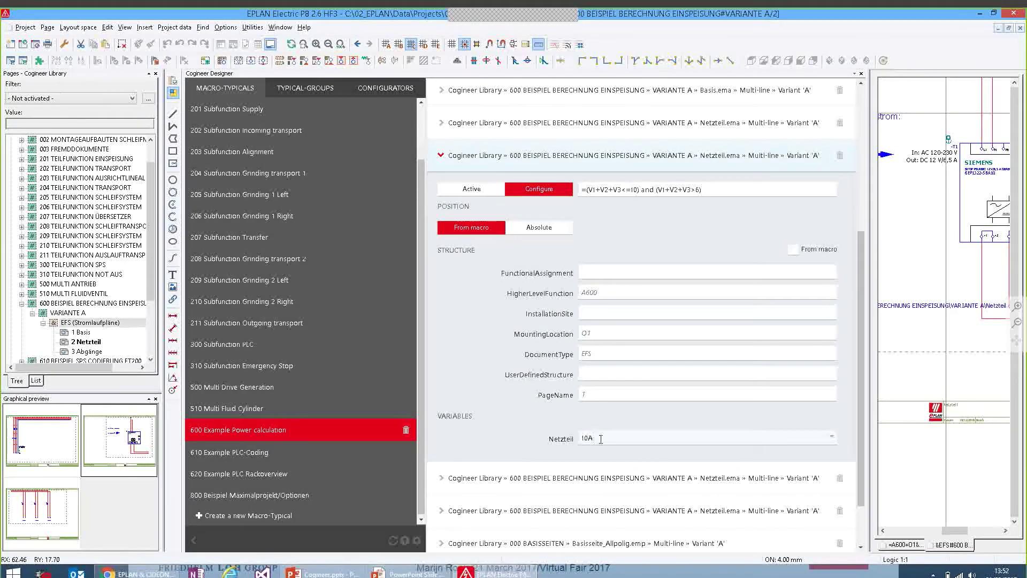
pyautogui.click(443, 160)
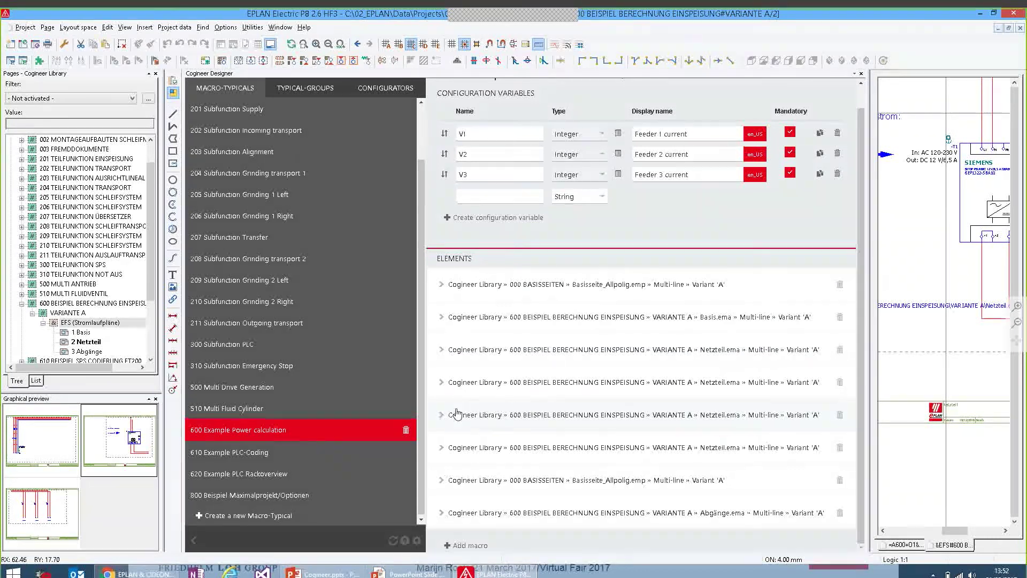
# Step: Compare the activation conditions and Netzteil value sets of the third and fourth Netzteil.ema elements
pyautogui.click(441, 415)
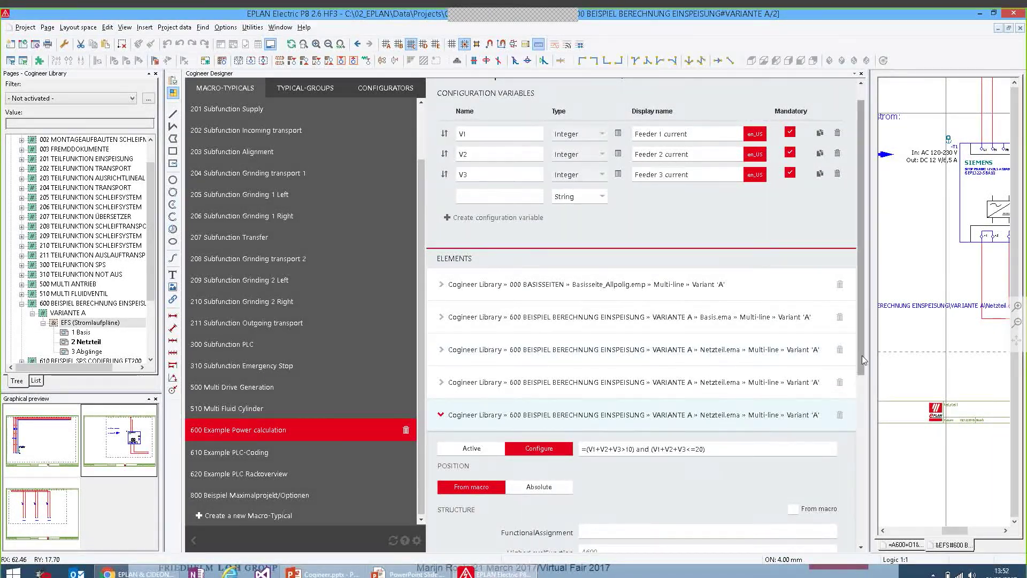
pyautogui.moveTo(861, 355); pyautogui.dragTo(862, 484)
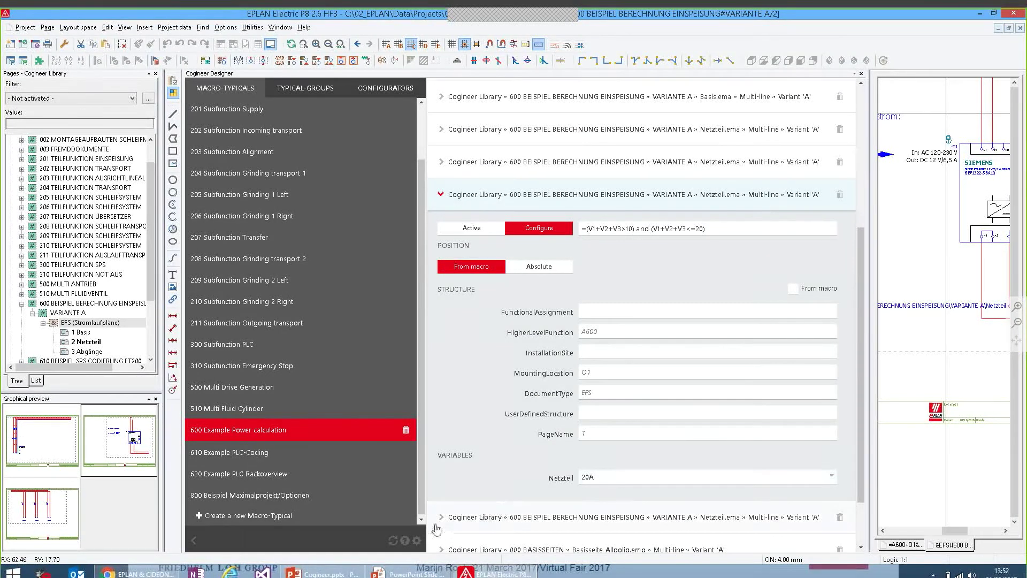
pyautogui.click(442, 517)
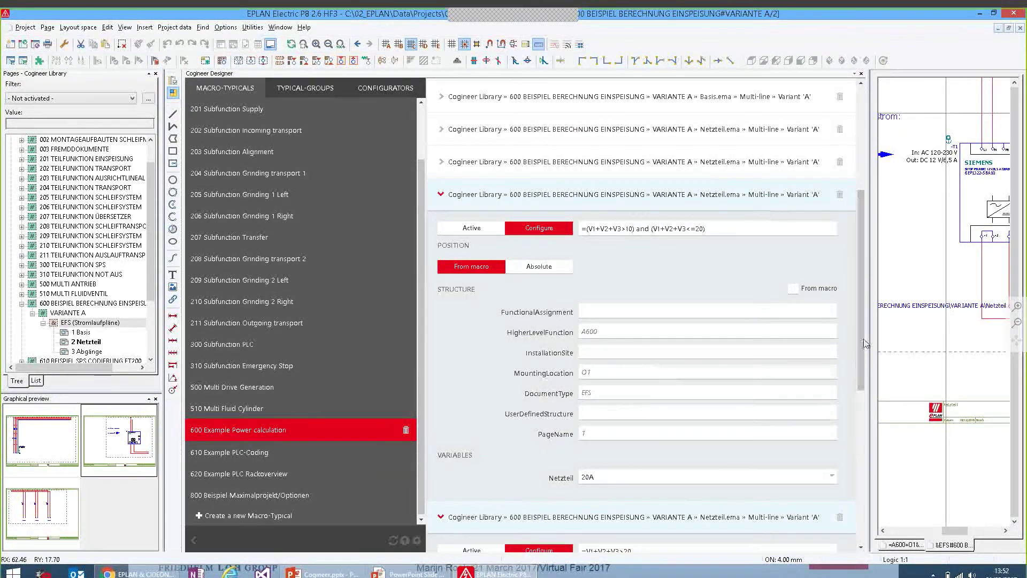
pyautogui.moveTo(861, 355); pyautogui.dragTo(871, 465)
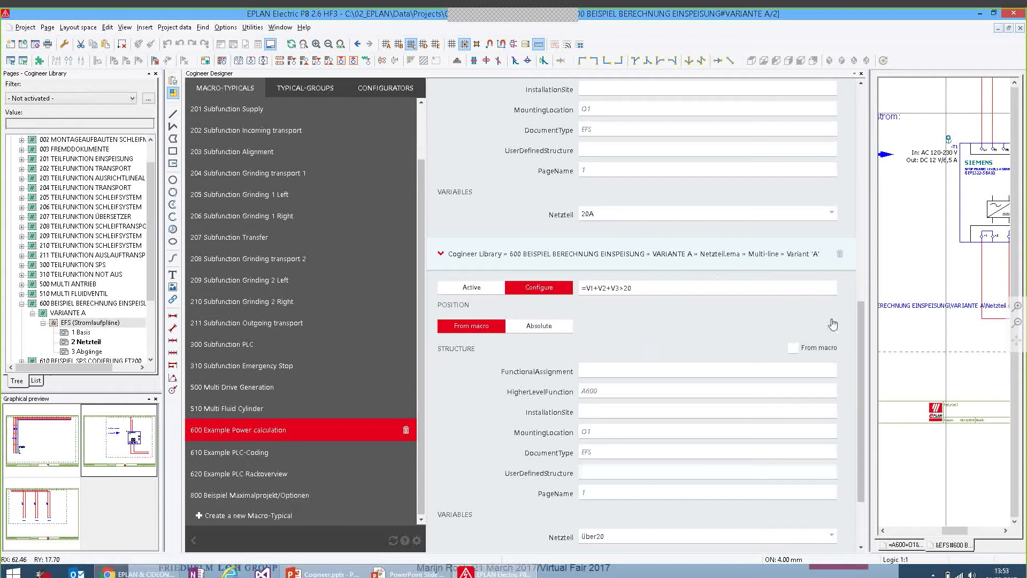
pyautogui.moveTo(861, 320); pyautogui.dragTo(866, 180)
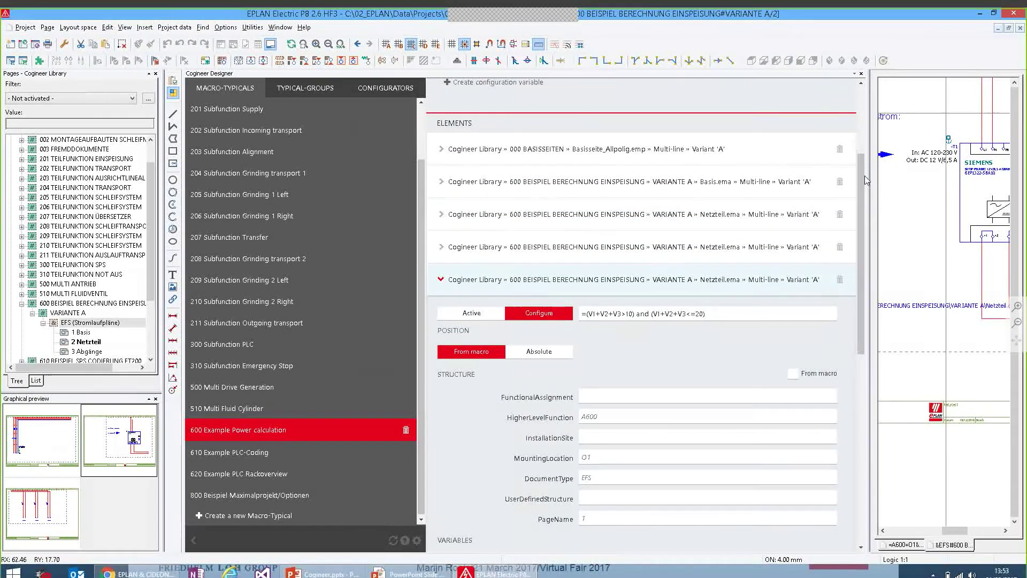
# Step: Collapse the expanded Netzteil.ema elements and review the configuration variables and element list of 600 Example Power calculation
pyautogui.click(441, 282)
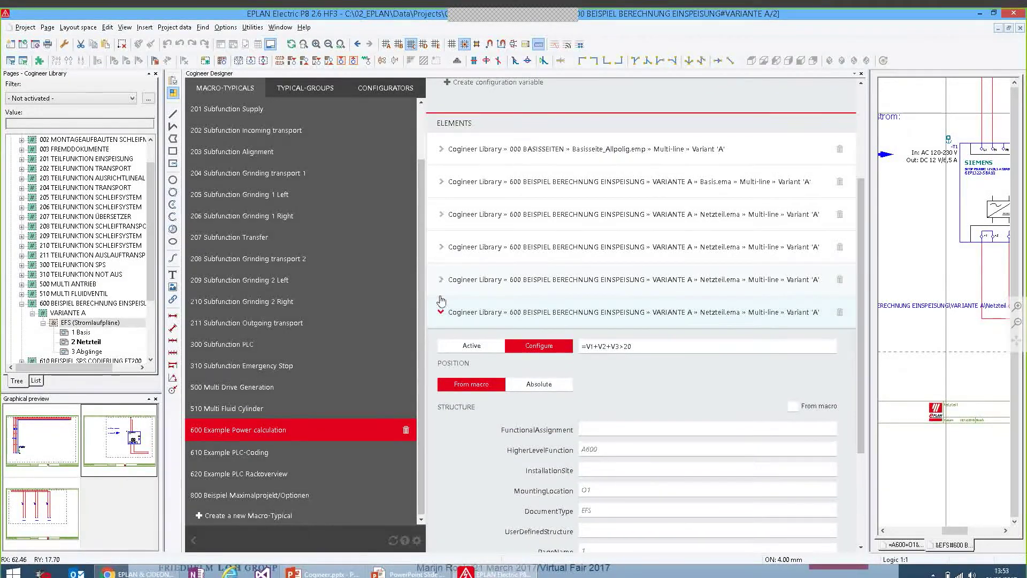
pyautogui.click(441, 316)
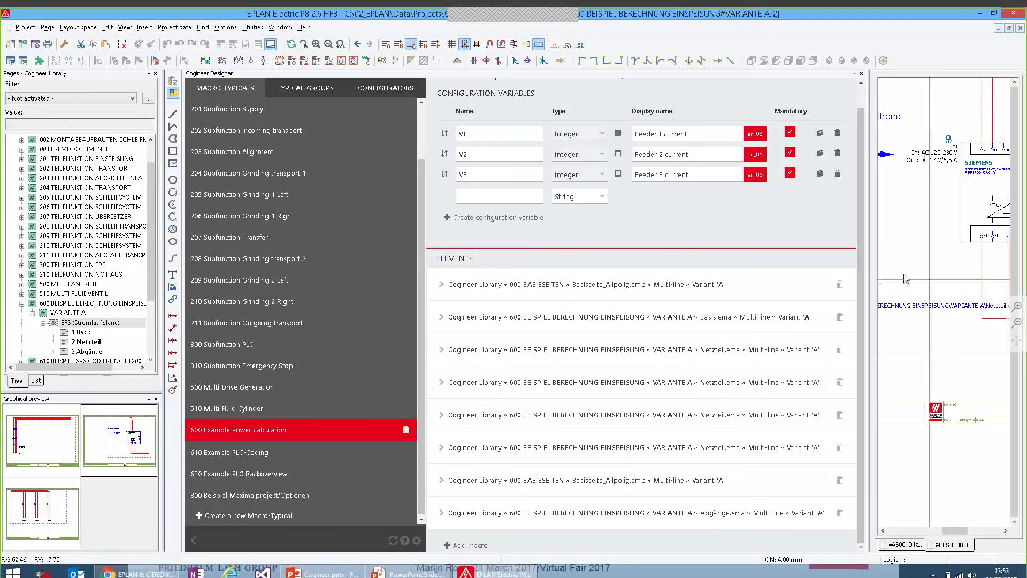
pyautogui.moveTo(861, 248); pyautogui.dragTo(861, 222)
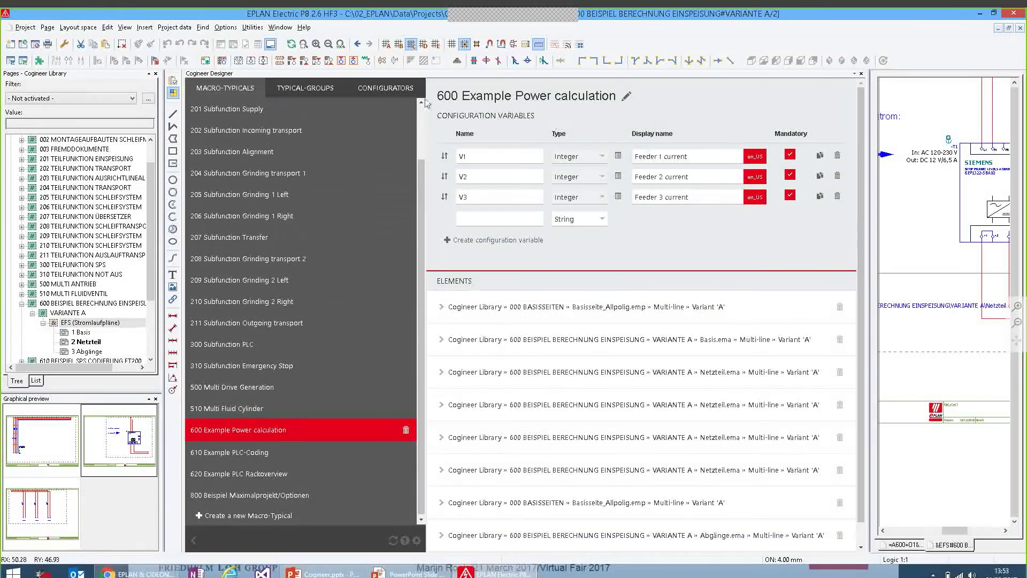
# Step: Open the typical-group 2. Grindingmachine with 150% technology (MTO) and examine its configuration variables and elements
pyautogui.click(321, 89)
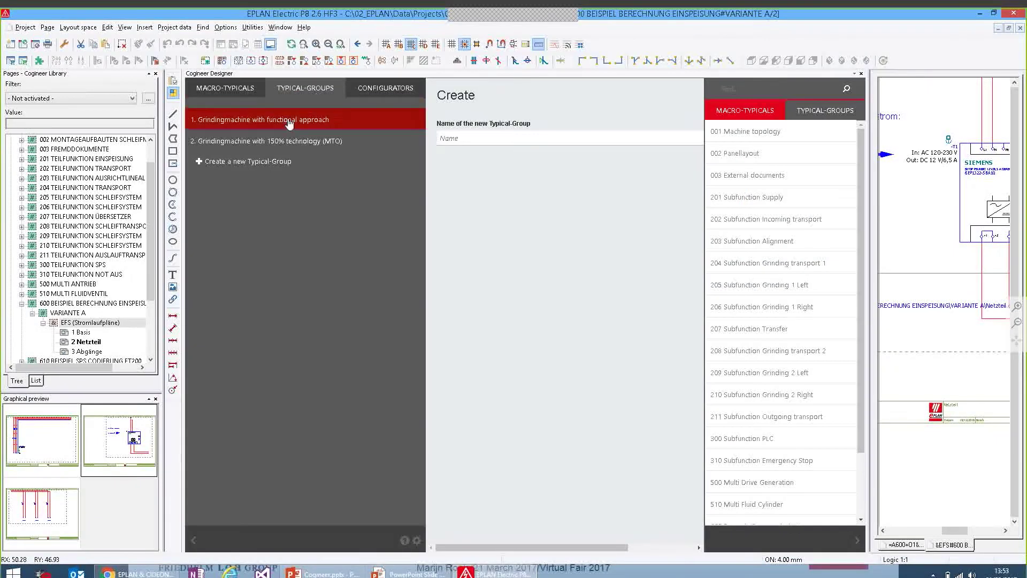
pyautogui.click(276, 143)
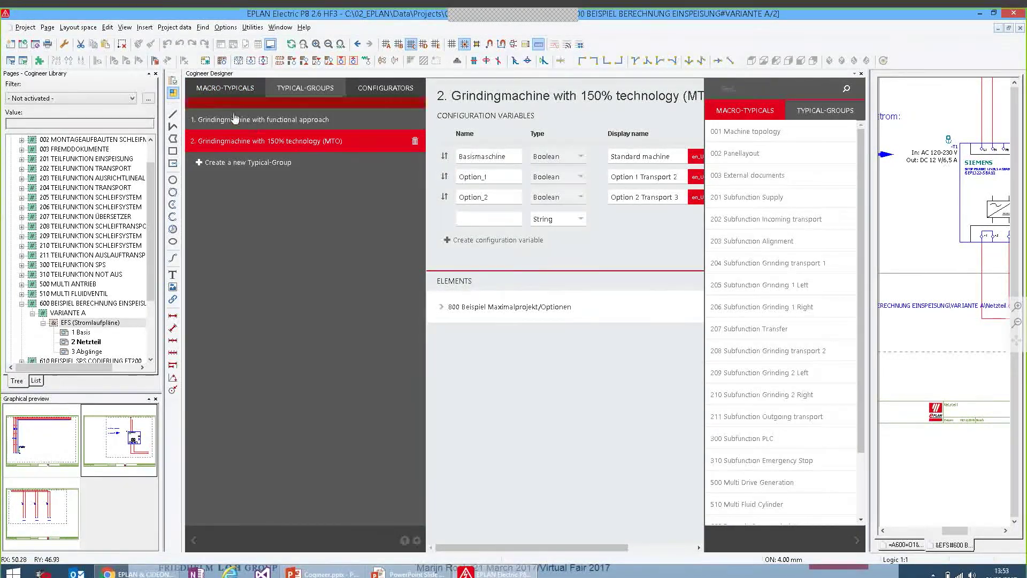
# Step: Replace the Cogineer Designer with the Cogineer Project Builder, and switch to the PowerPoint presentation
pyautogui.click(174, 95)
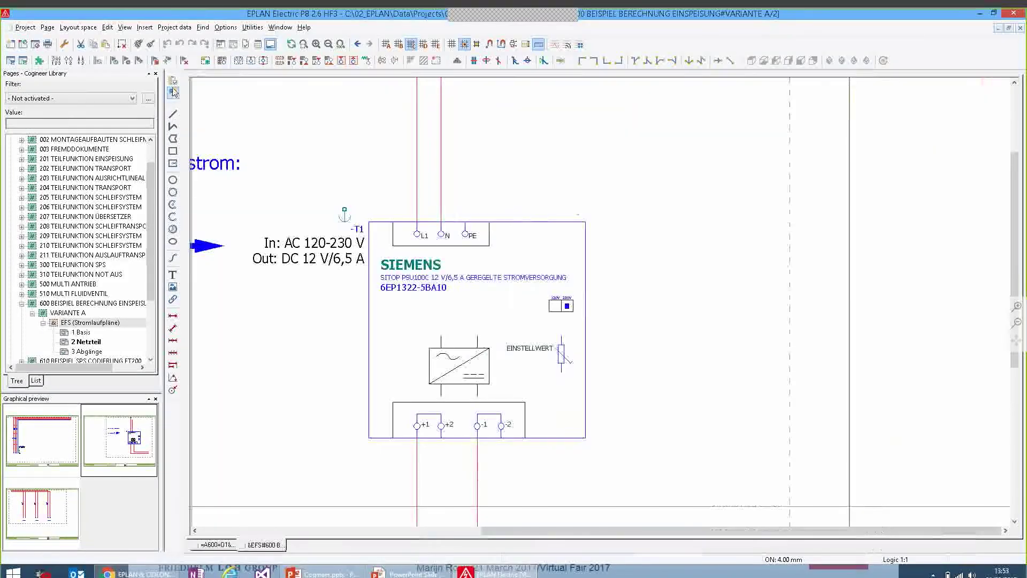
pyautogui.click(173, 80)
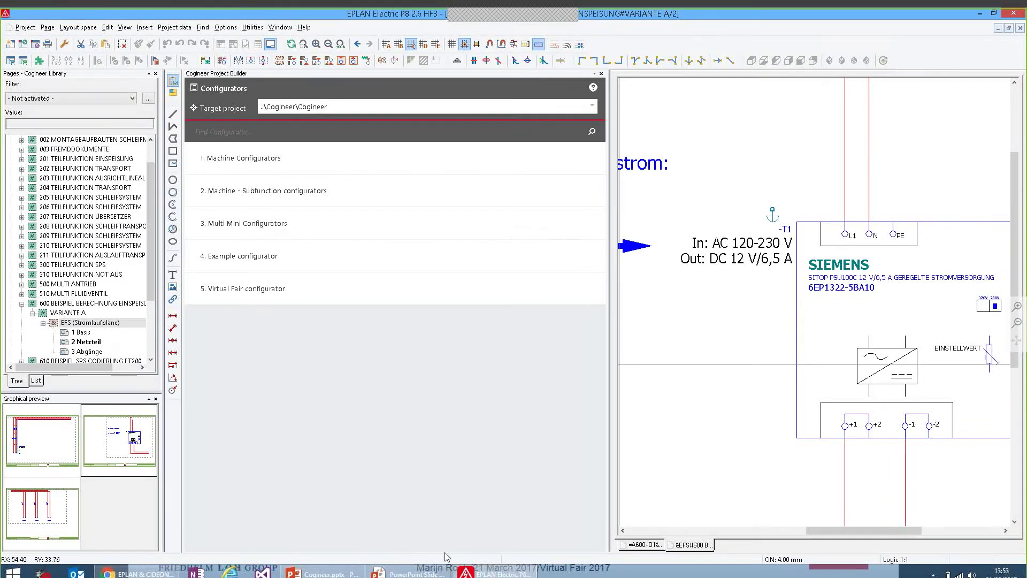
pyautogui.moveTo(409, 572)
pyautogui.click(422, 523)
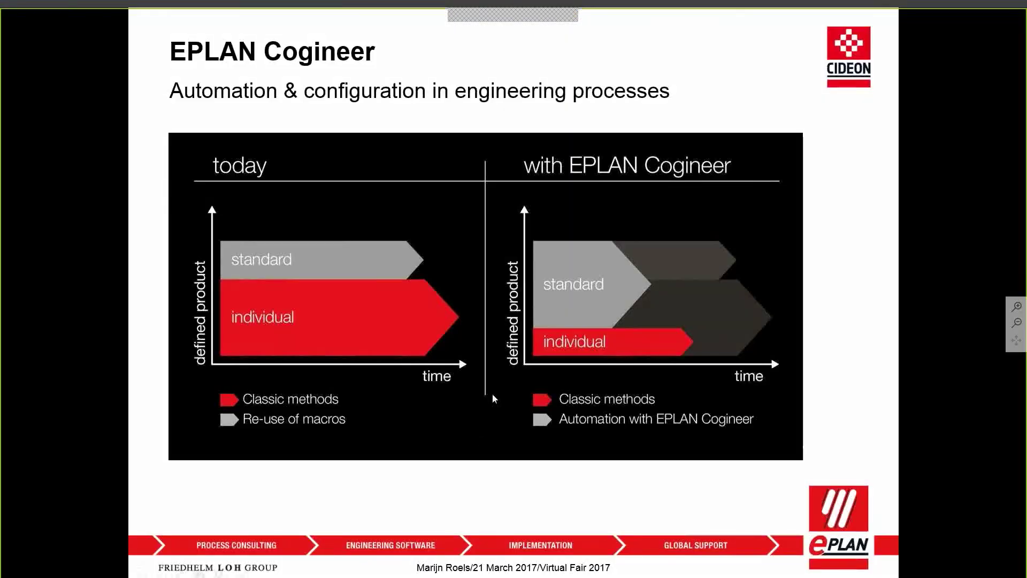